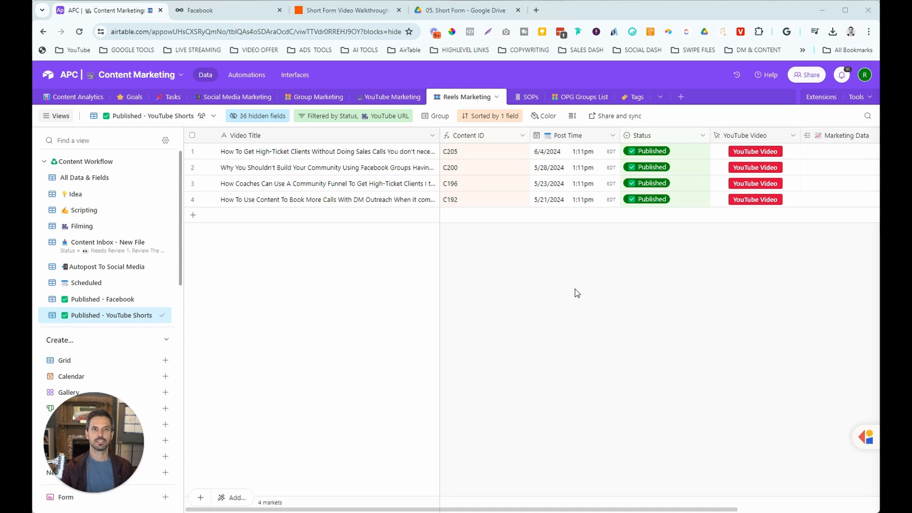
# Switch to the Google Drive '05. Short Form' folder tab.
pyautogui.click(463, 14)
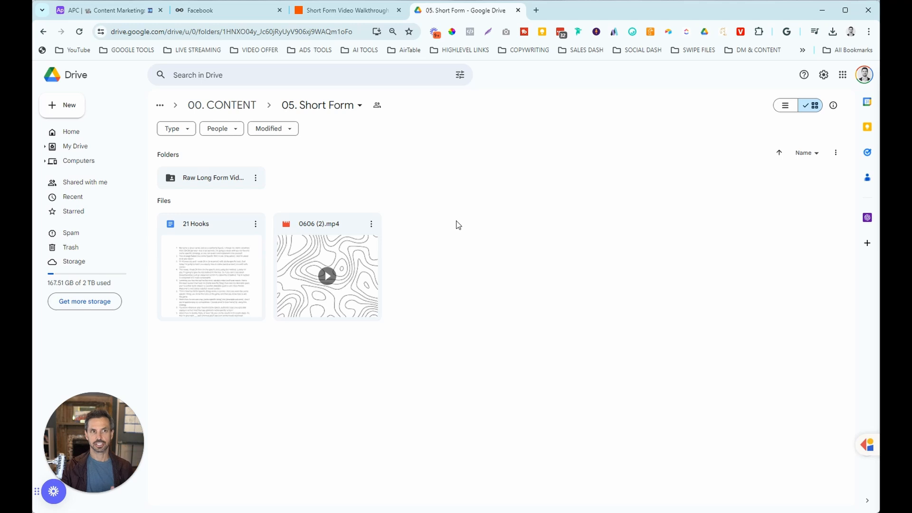
# Return to the APC Content Marketing base's Published - YouTube Shorts view in Airtable.
pyautogui.click(120, 14)
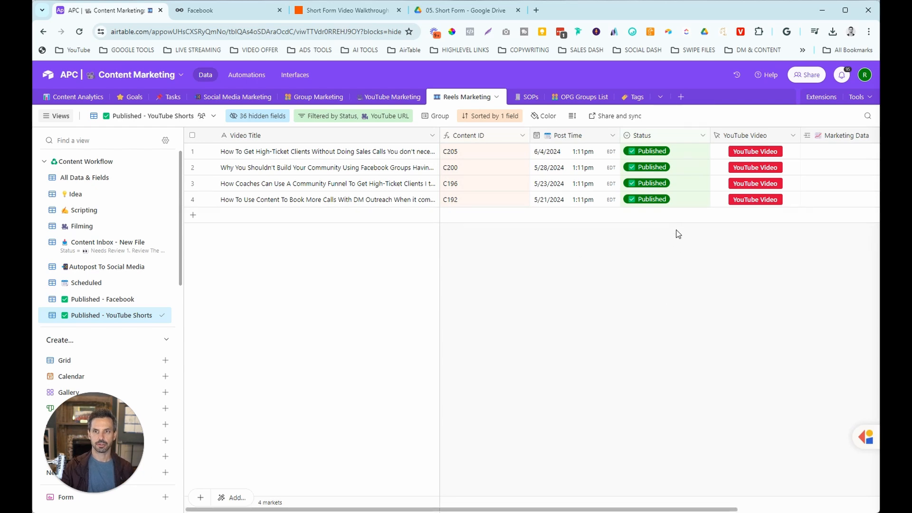
# Create a blank table from scratch named 'Short Form Marketing'.
pyautogui.click(681, 98)
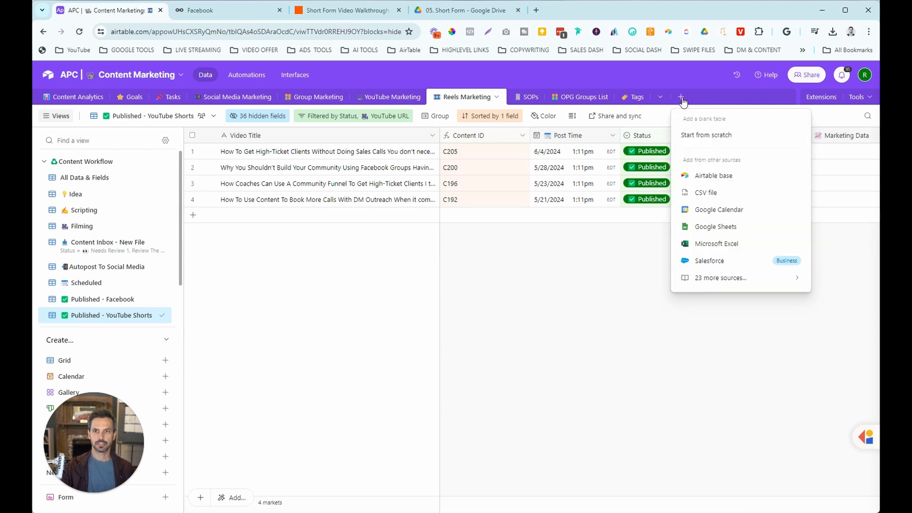
pyautogui.click(697, 139)
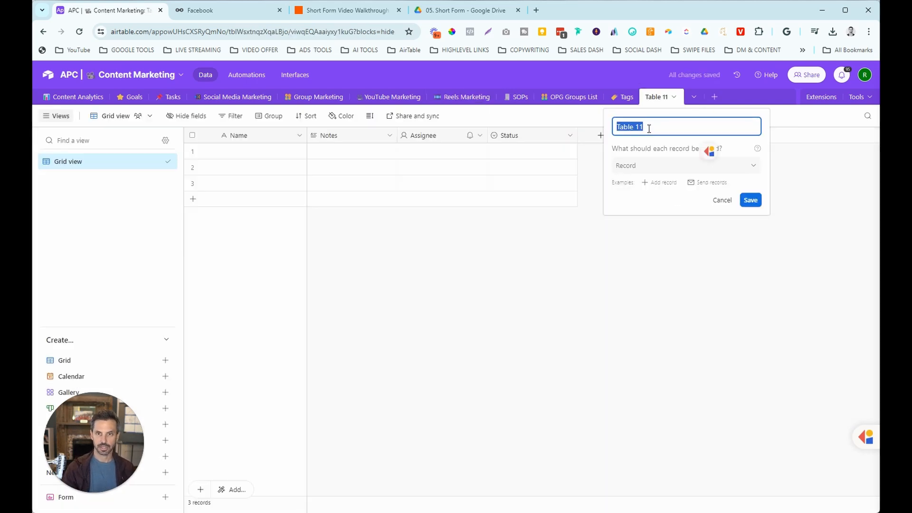
pyautogui.write('Short')
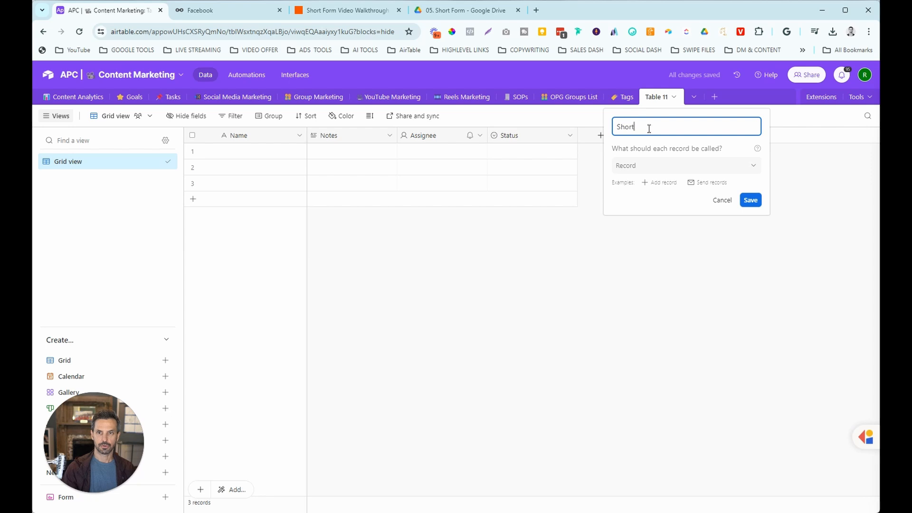
pyautogui.write(' Form Marketing')
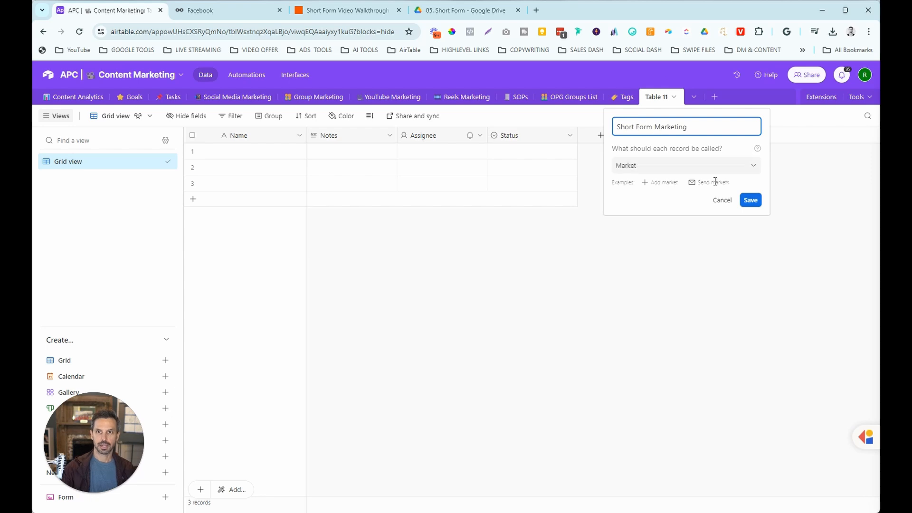
pyautogui.click(751, 200)
# Delete the Notes, Assignee and Status fields from the table.
pyautogui.click(390, 136)
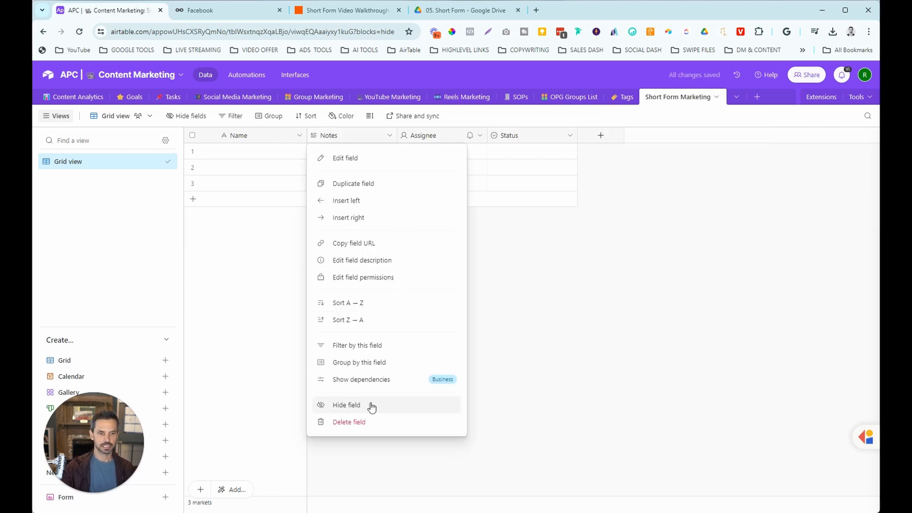
pyautogui.click(370, 422)
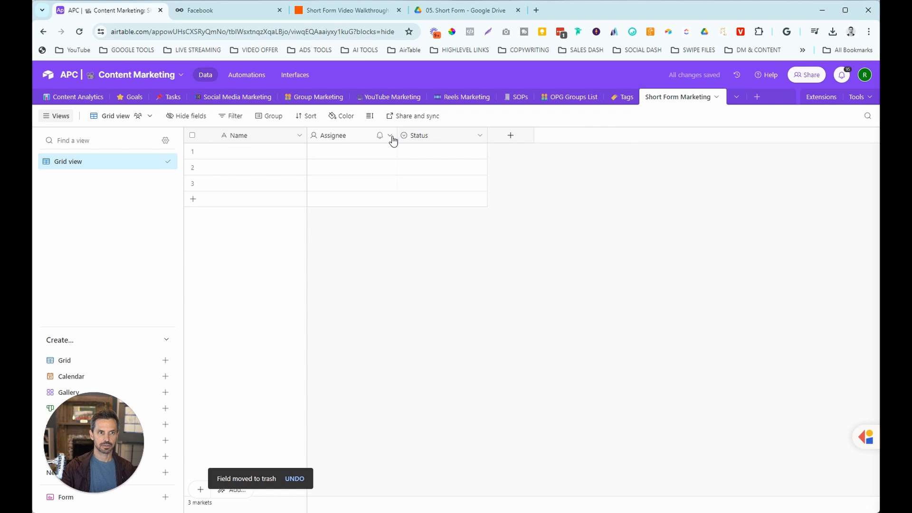
pyautogui.click(389, 136)
pyautogui.click(371, 421)
pyautogui.click(389, 136)
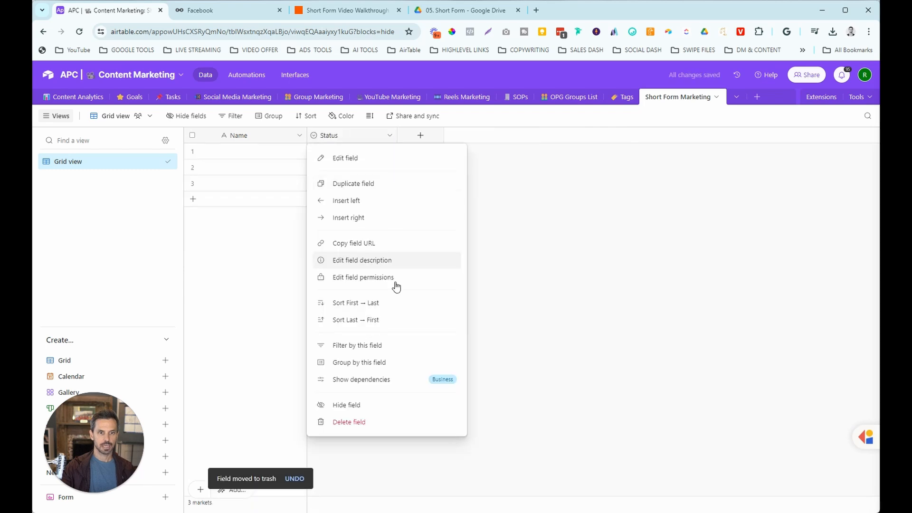
pyautogui.click(371, 422)
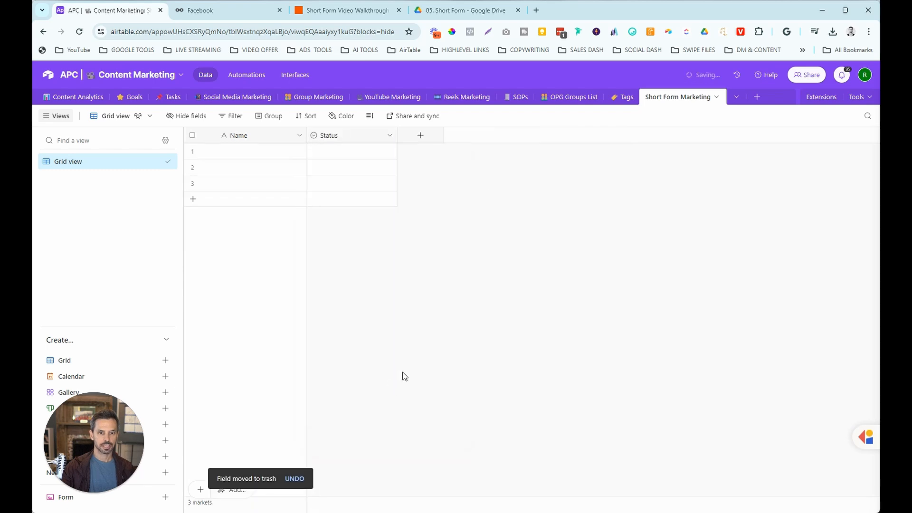
# Rename the primary Name field to 'Video Title'.
pyautogui.click(296, 137)
pyautogui.click(287, 157)
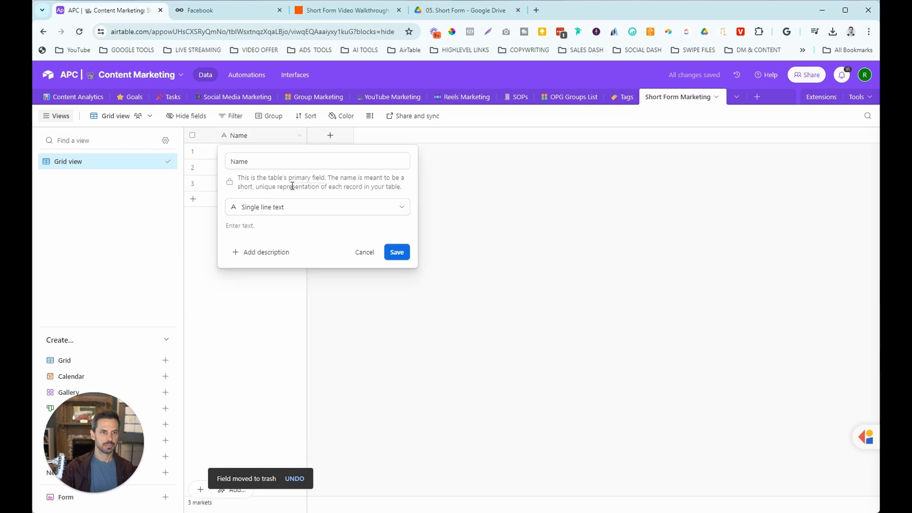
pyautogui.doubleClick(265, 161)
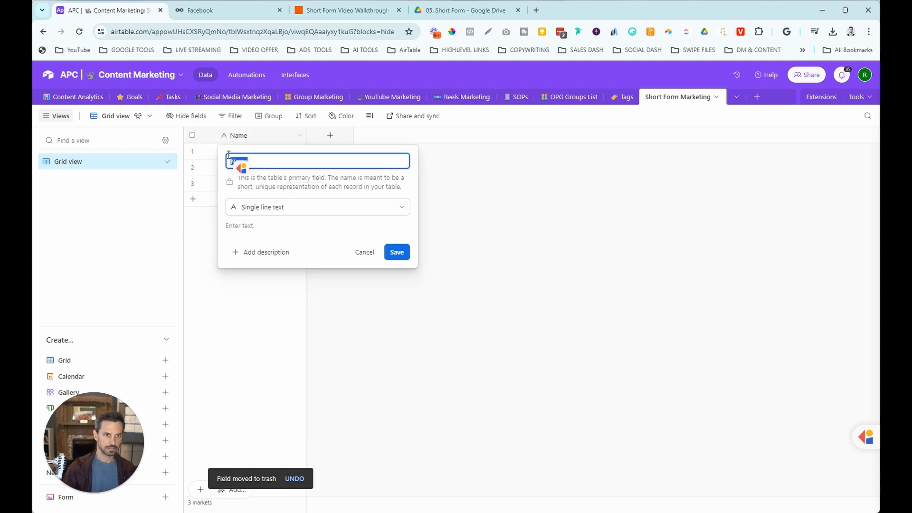
pyautogui.write('Video Title')
pyautogui.press('Return')
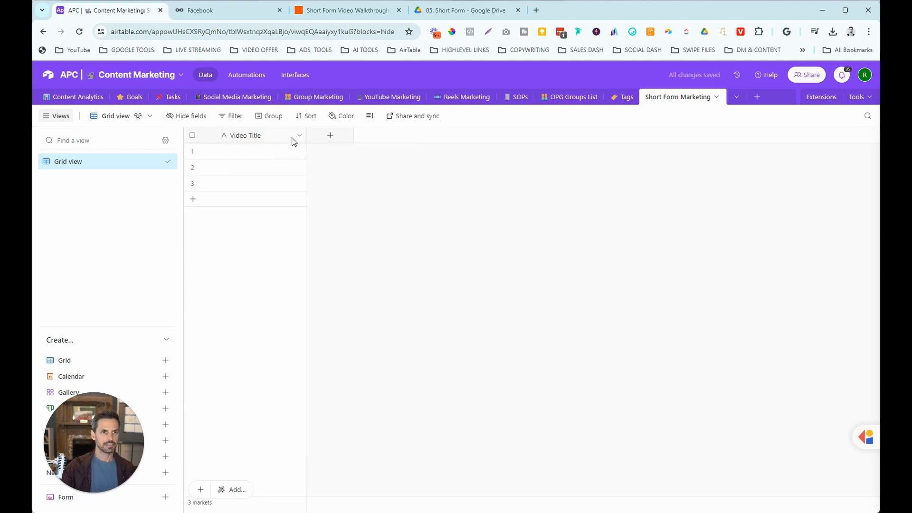
# Rename the grid view to 'All Fields & All Data'.
pyautogui.click(144, 118)
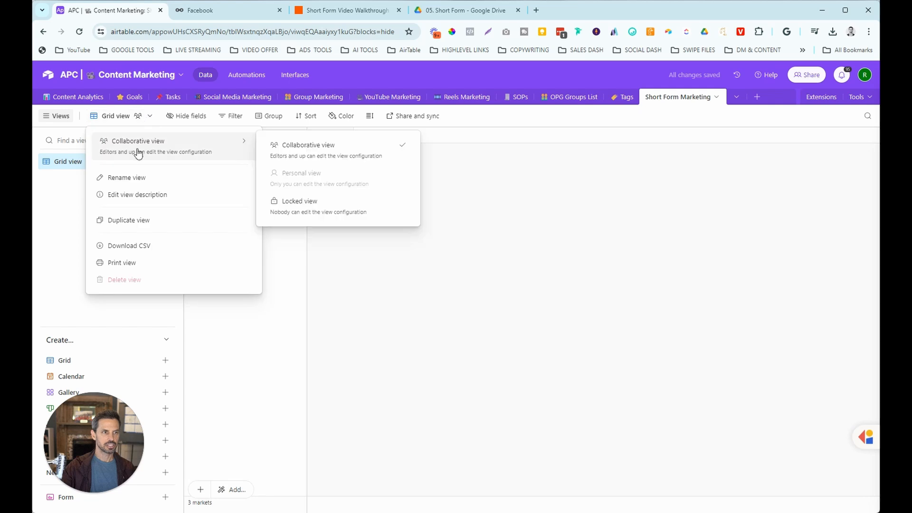
pyautogui.click(135, 177)
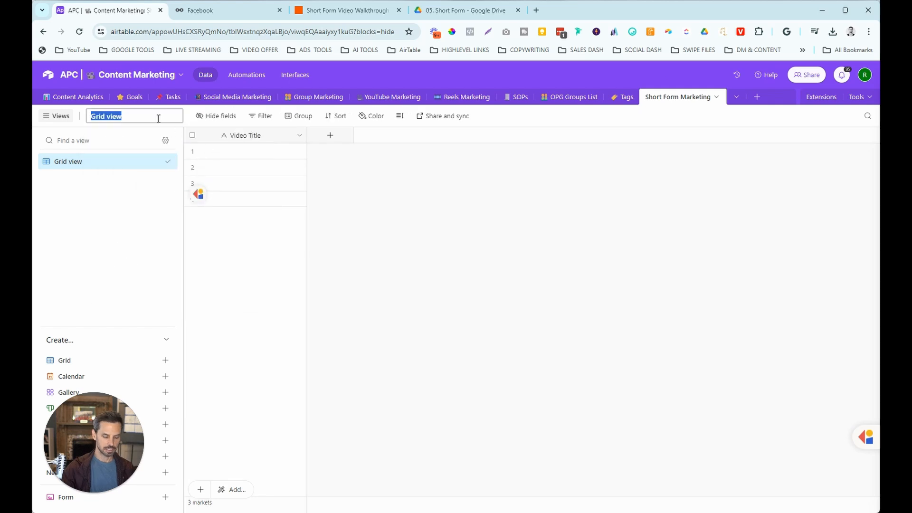
pyautogui.write('All Fields & All Data')
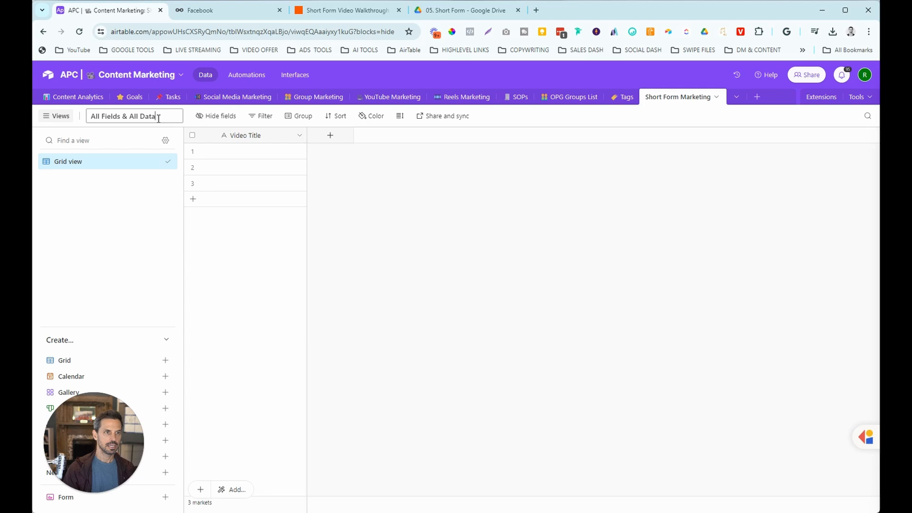
pyautogui.press('Return')
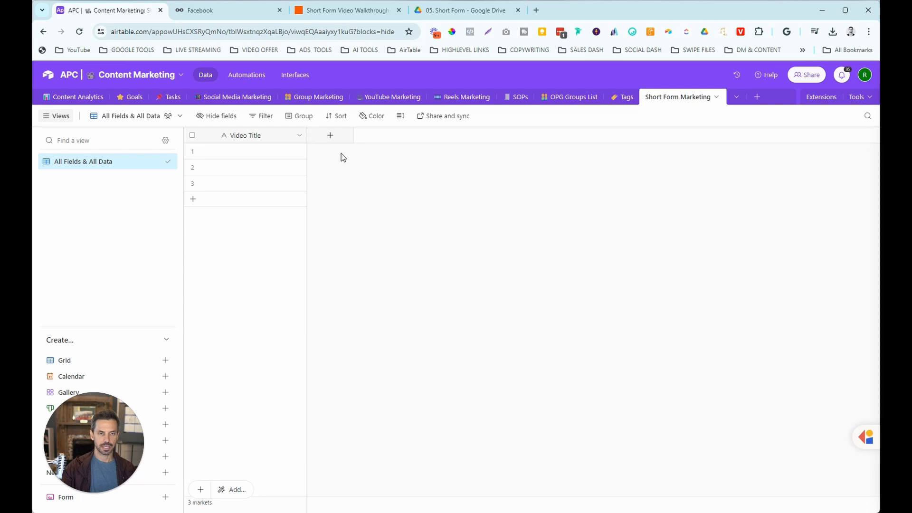
# Add a single-select Status field with options Video Inbox, Autopost, Scheduled and Published.
pyautogui.click(330, 136)
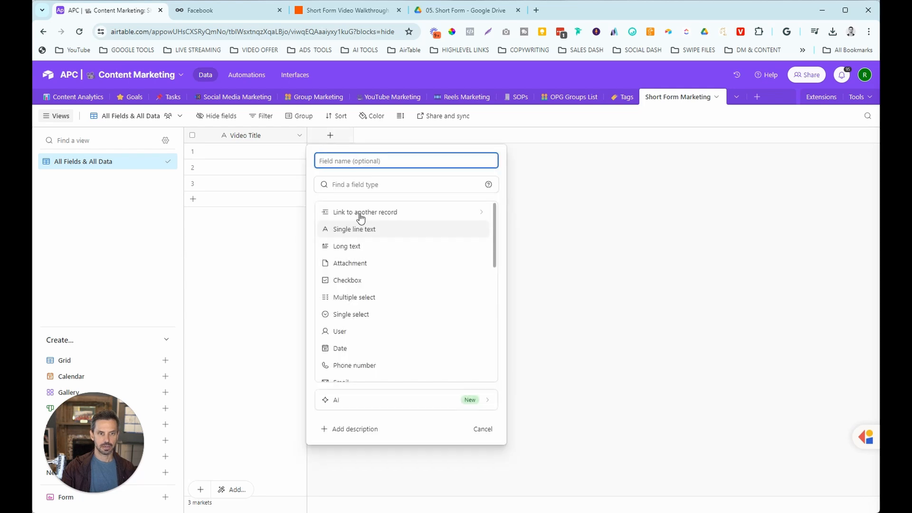
pyautogui.click(357, 315)
pyautogui.click(371, 160)
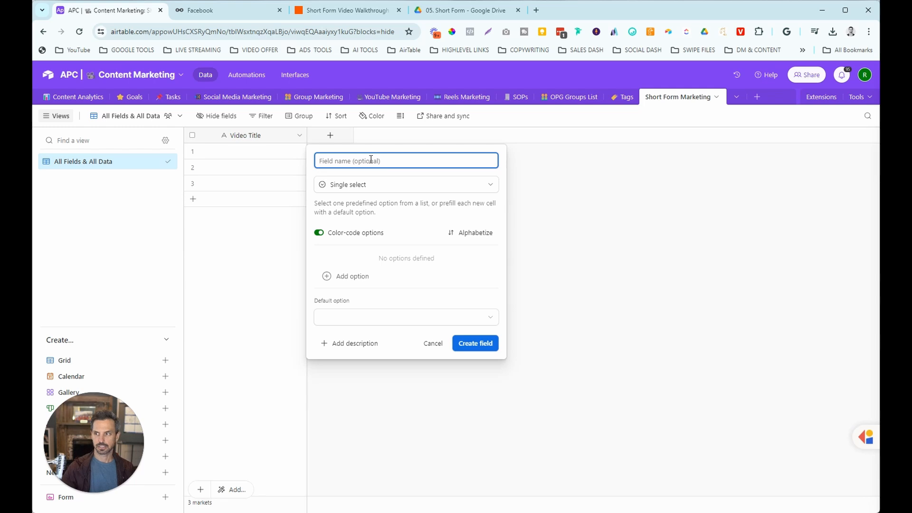
pyautogui.write('Status')
pyautogui.click(373, 277)
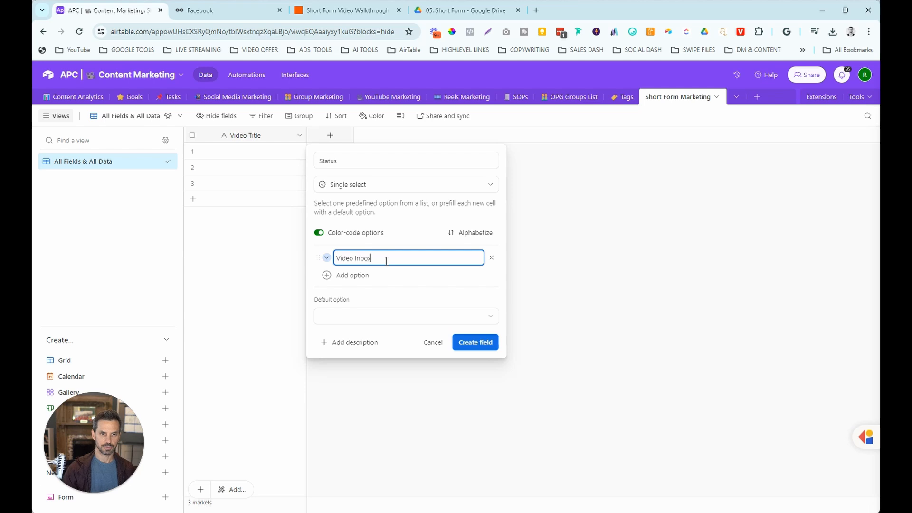
pyautogui.click(360, 275)
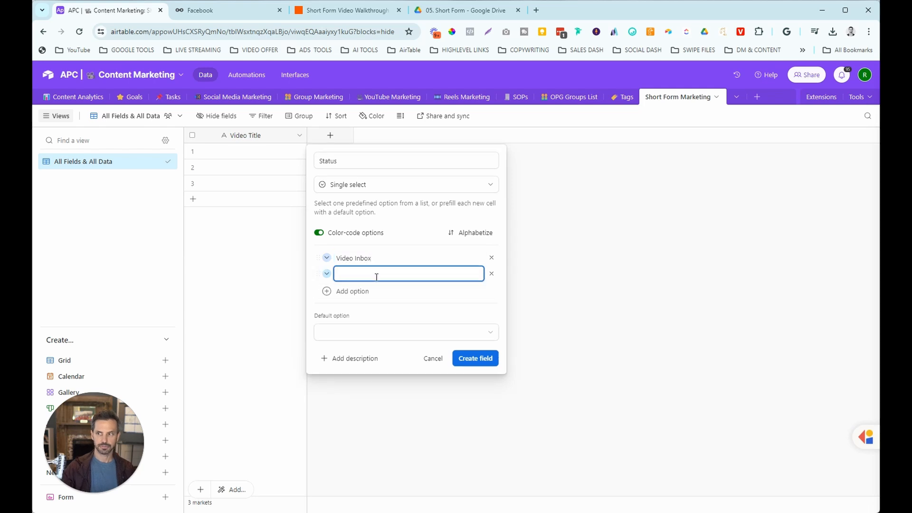
pyautogui.write('autopost')
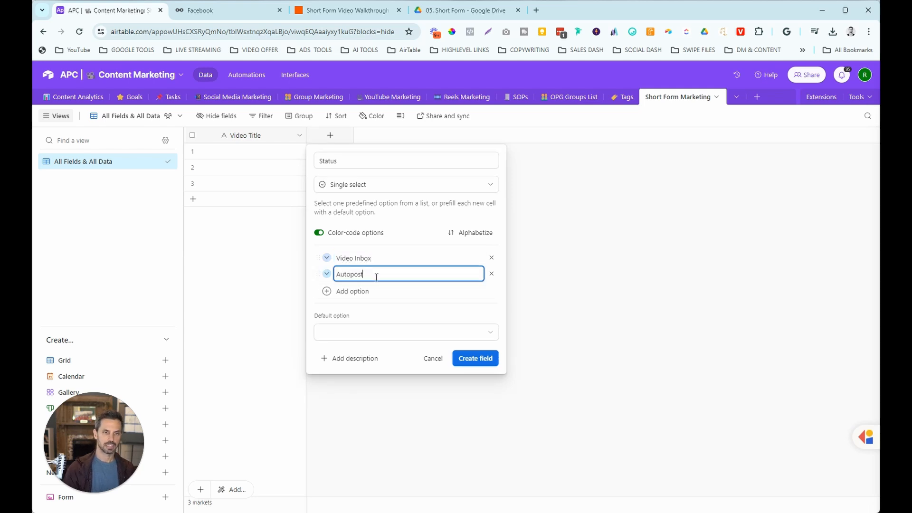
pyautogui.click(360, 291)
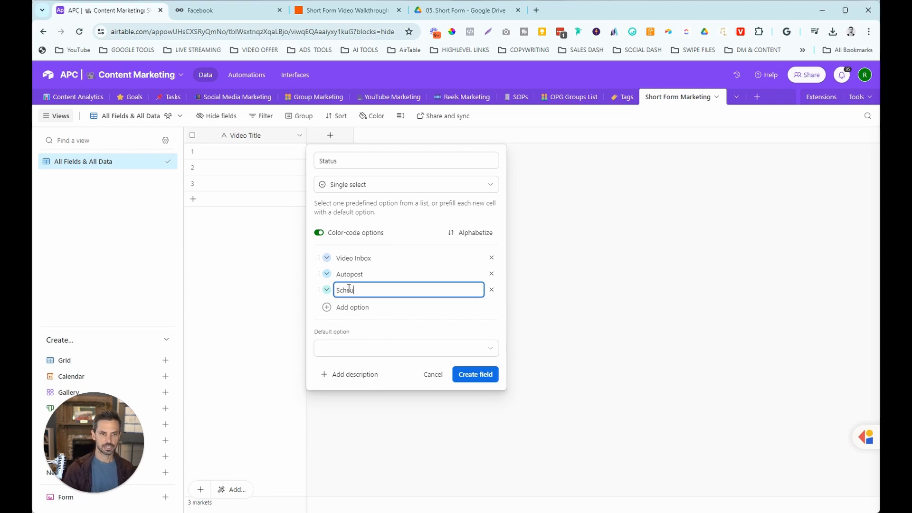
pyautogui.write('Scheduled')
pyautogui.click(379, 304)
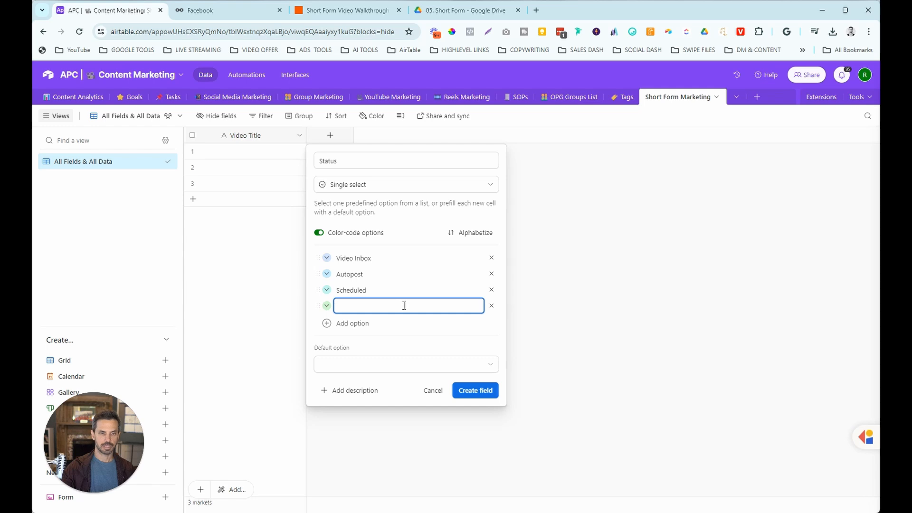
pyautogui.write('PUblished')
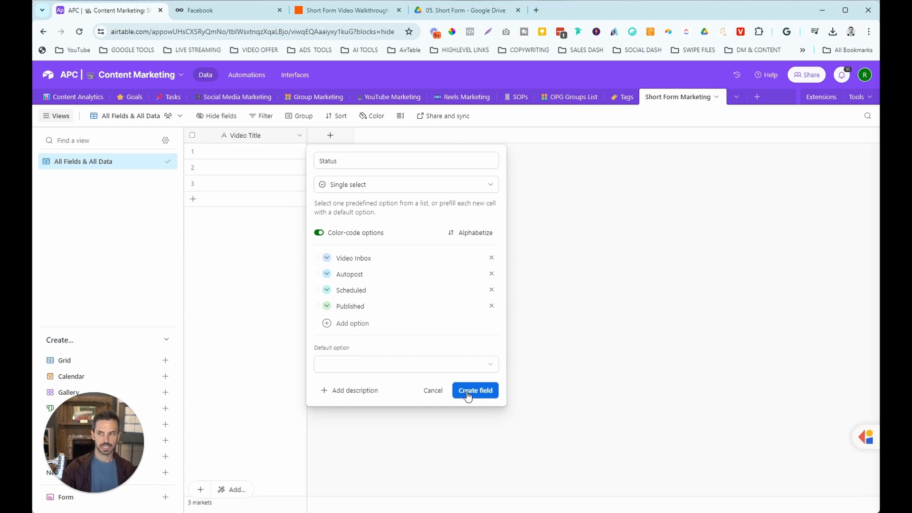
pyautogui.click(475, 390)
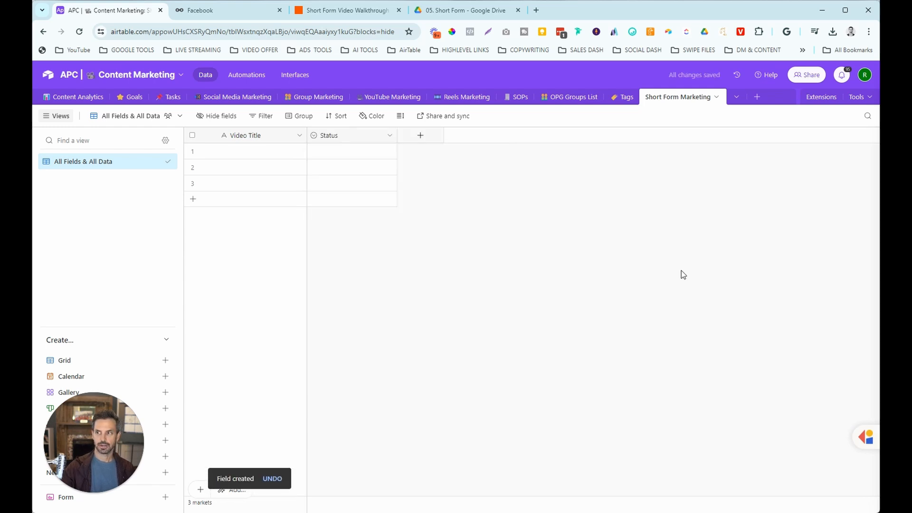
# Add a long text field named 'Caption'.
pyautogui.click(421, 135)
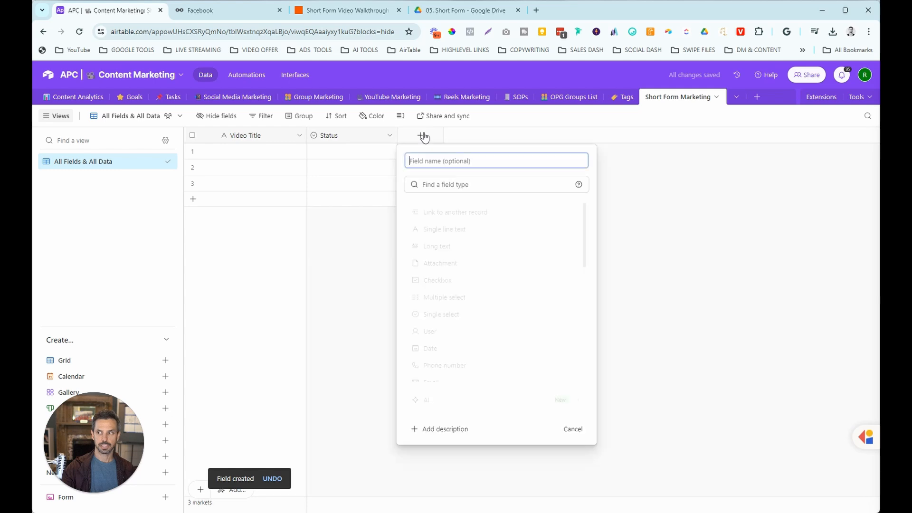
pyautogui.write('Caption')
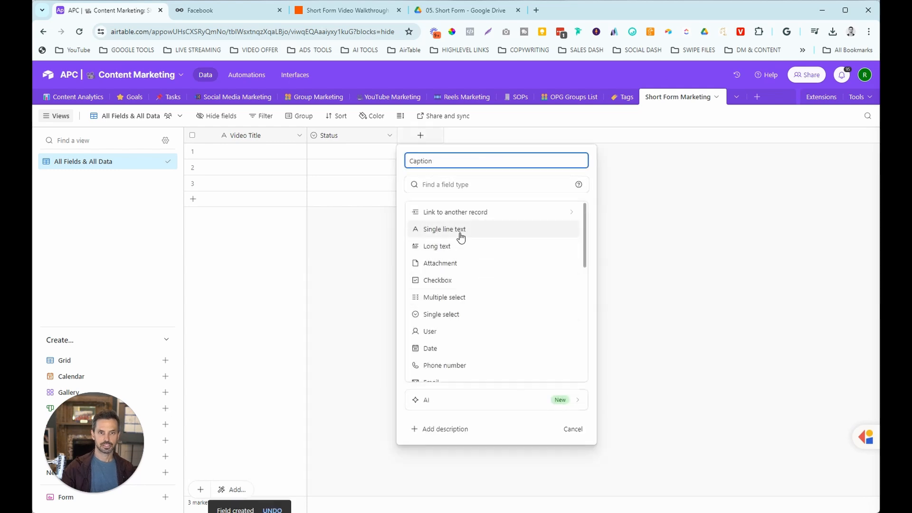
pyautogui.click(463, 214)
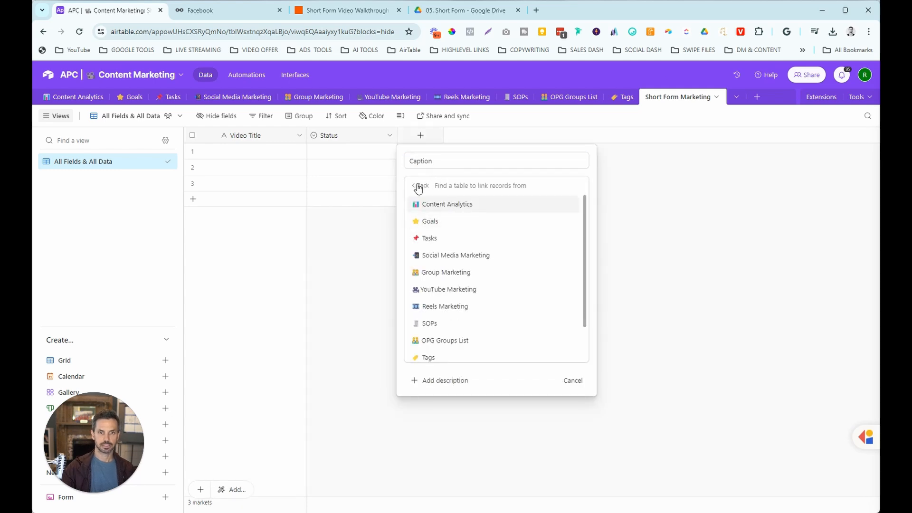
pyautogui.click(412, 185)
pyautogui.click(442, 248)
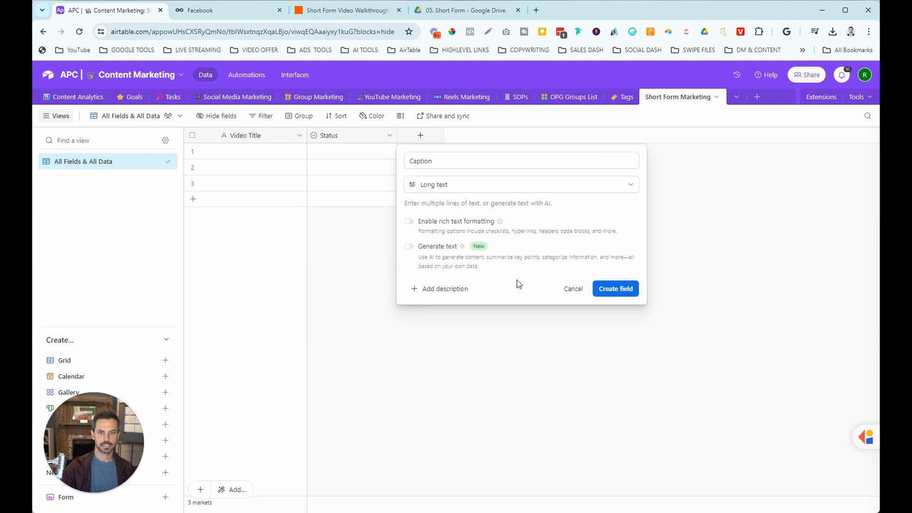
pyautogui.click(616, 288)
# Add a single line text field named 'Video URL'.
pyautogui.click(511, 135)
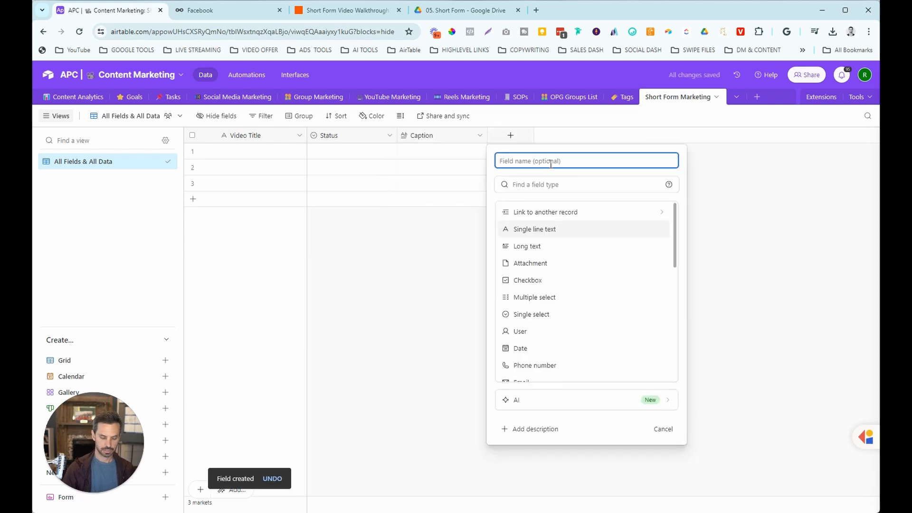
pyautogui.write('Video URL')
pyautogui.click(538, 235)
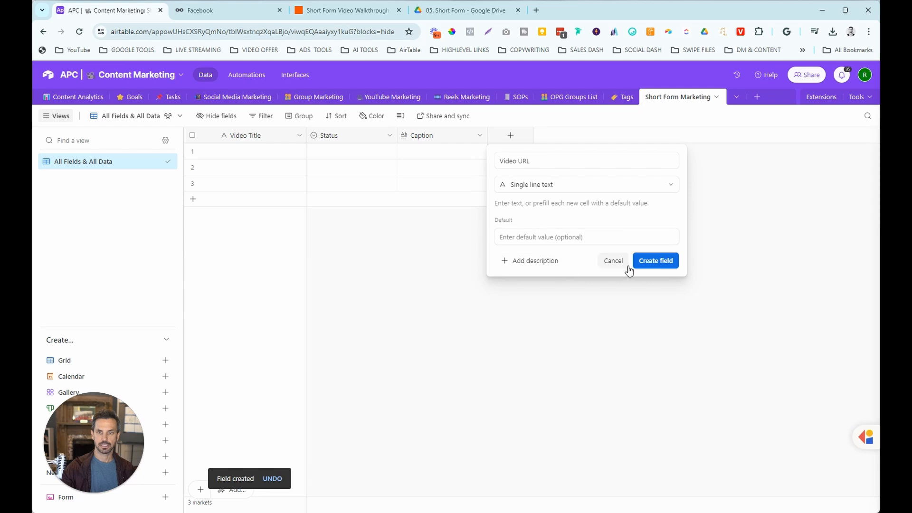
pyautogui.click(650, 267)
# Add a single line text field named 'Metricool ID'.
pyautogui.click(600, 137)
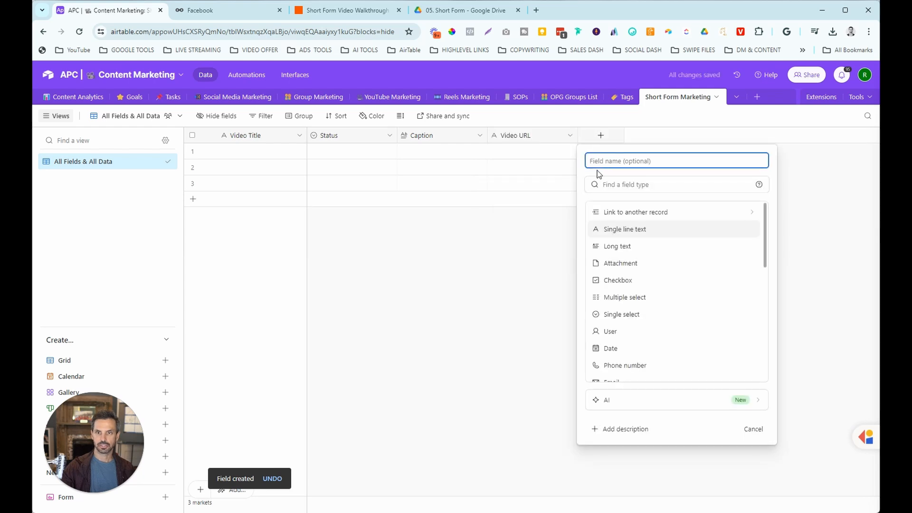
pyautogui.write('Metri')
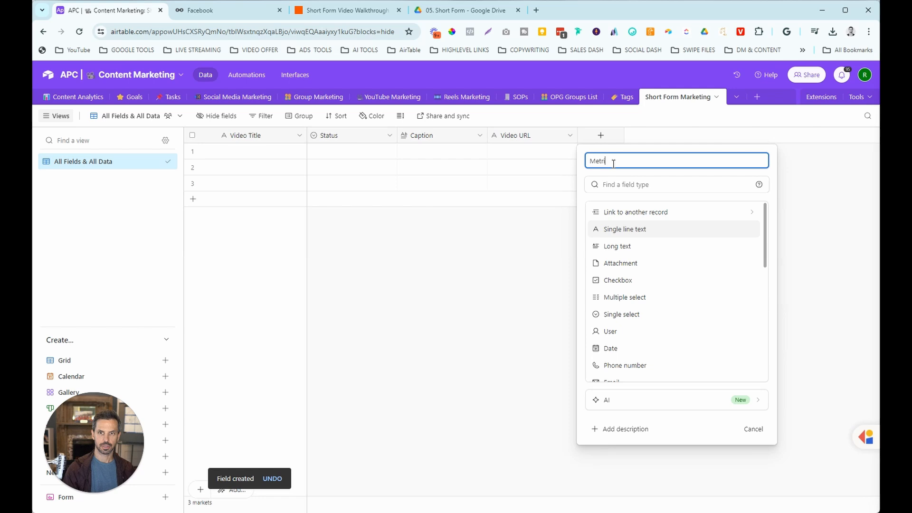
pyautogui.write('cool ID')
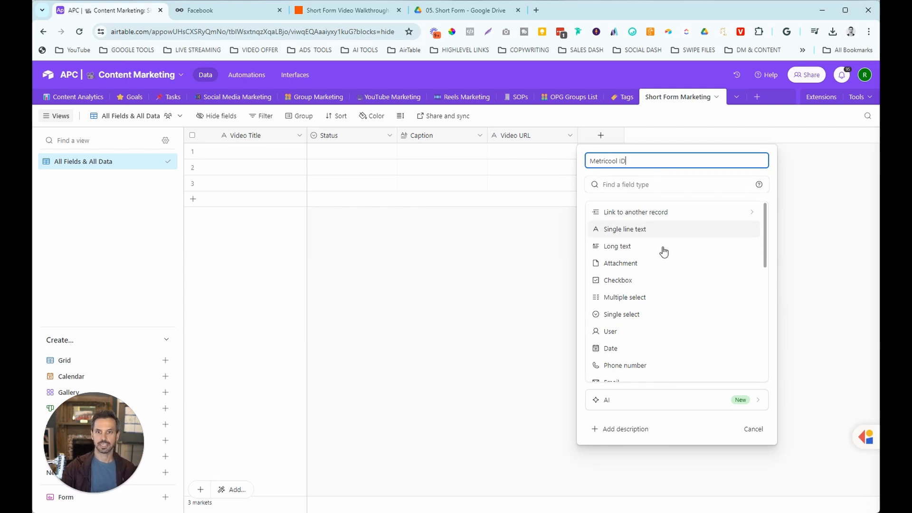
pyautogui.click(637, 232)
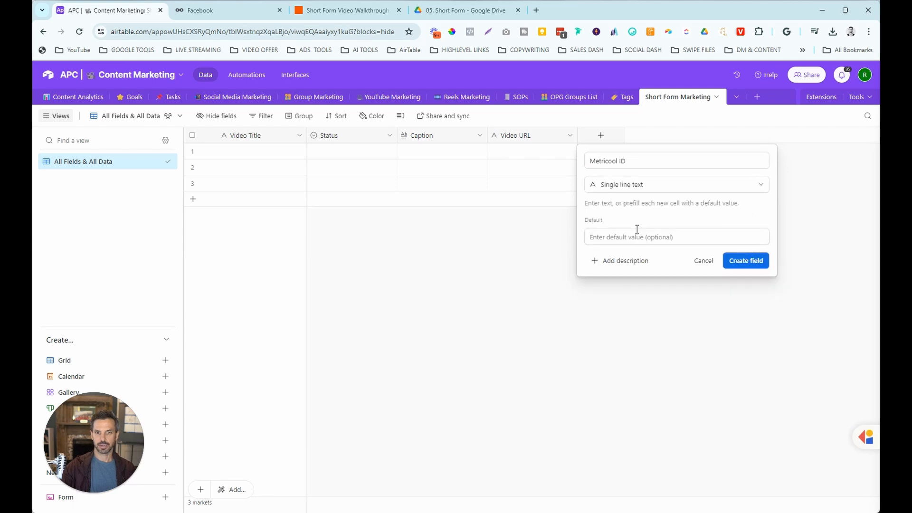
pyautogui.click(743, 263)
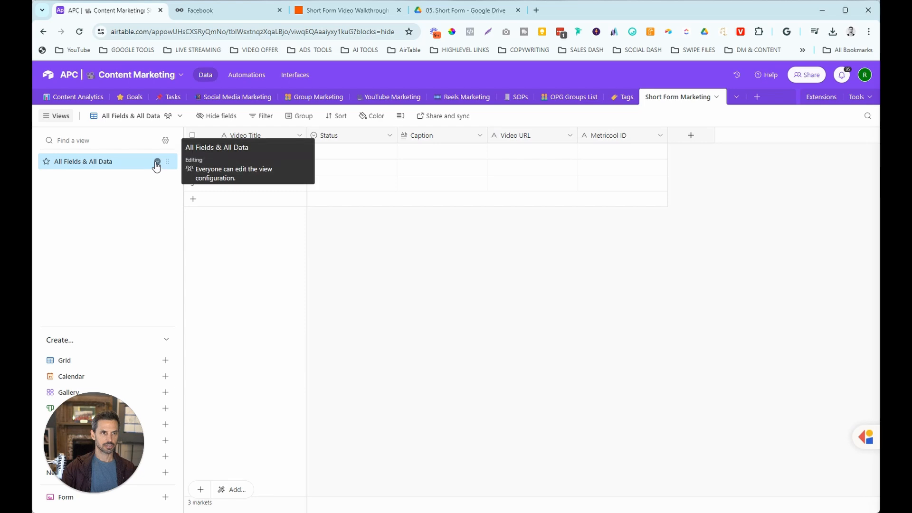
# Duplicate the All Fields & All Data view as a collaborative view named 'Autopost'.
pyautogui.click(157, 163)
pyautogui.click(190, 227)
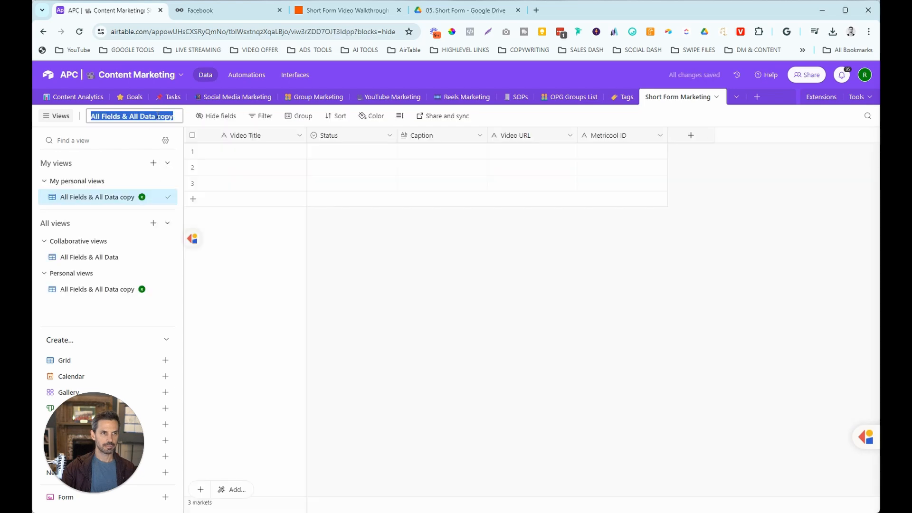
pyautogui.click(171, 116)
pyautogui.moveTo(171, 116); pyautogui.dragTo(85, 123)
pyautogui.write('Au')
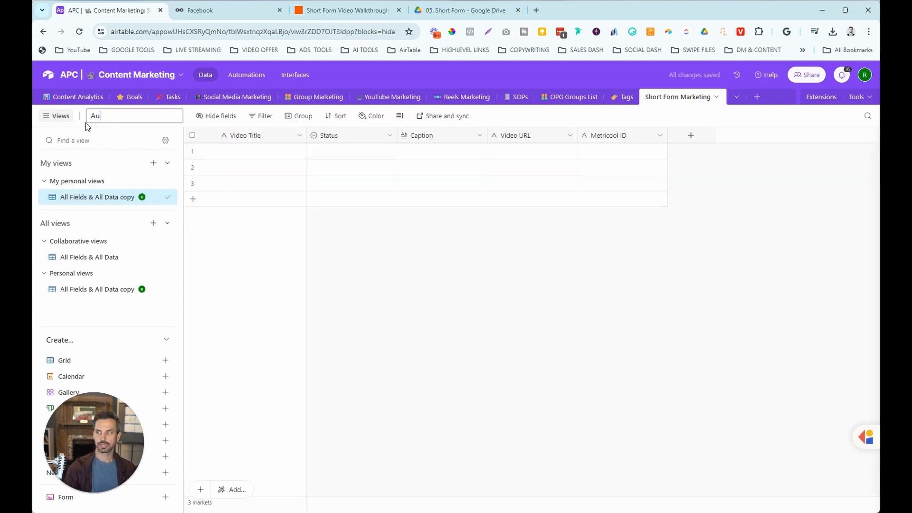
pyautogui.write('topost')
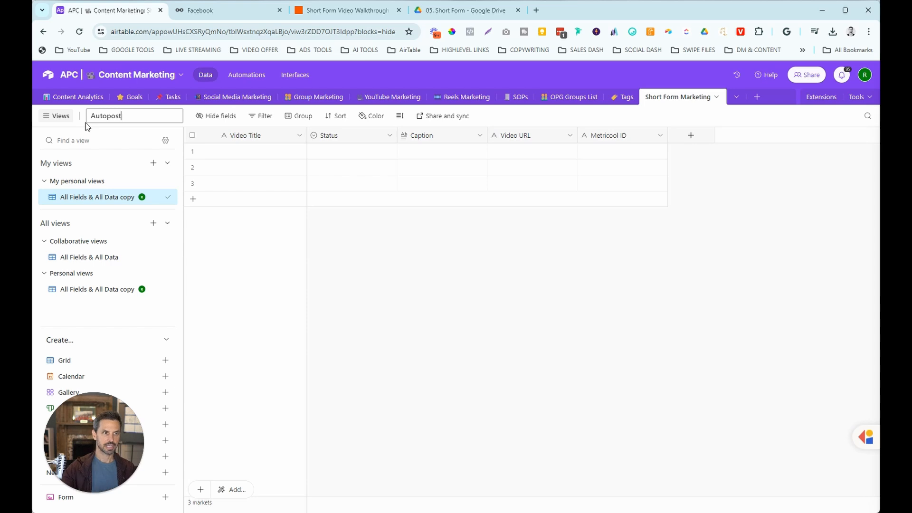
pyautogui.click(167, 197)
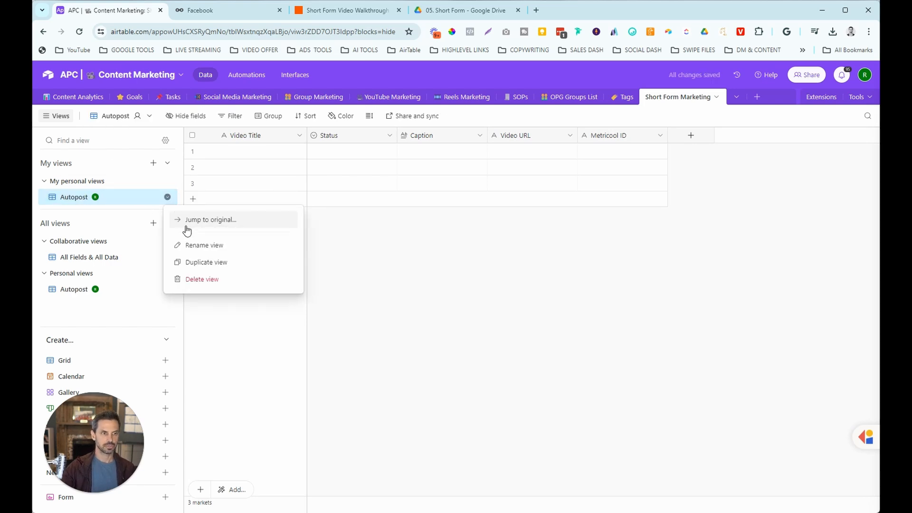
pyautogui.click(152, 118)
pyautogui.click(152, 118)
pyautogui.moveTo(194, 148)
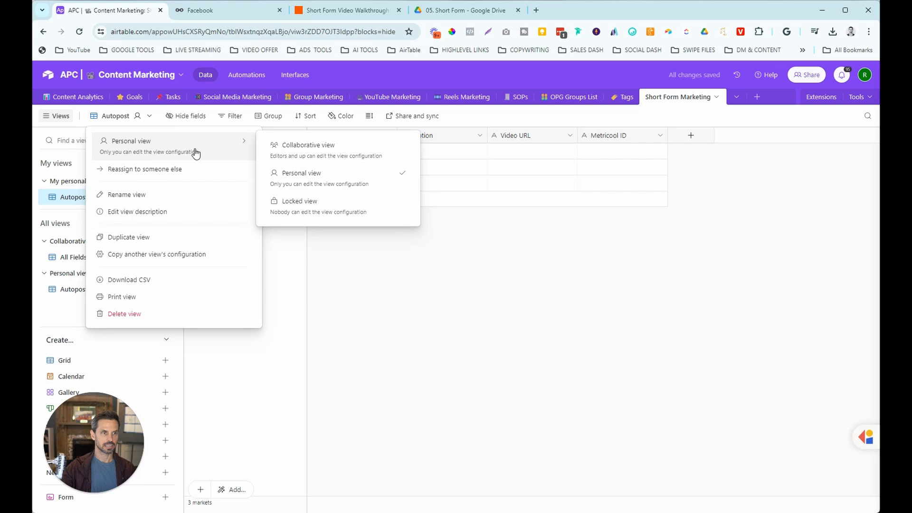
pyautogui.click(315, 149)
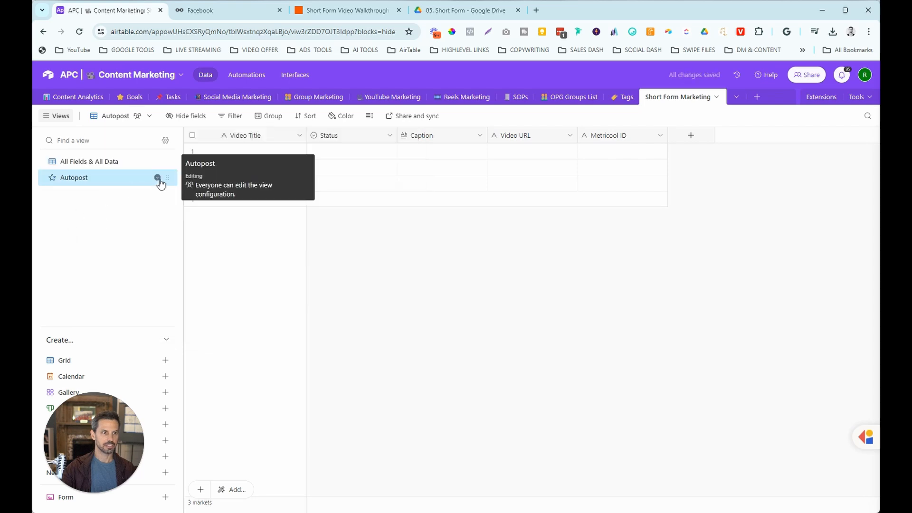
# Filter the Autopost view to records whose Status is Autopost.
pyautogui.click(229, 116)
pyautogui.click(246, 153)
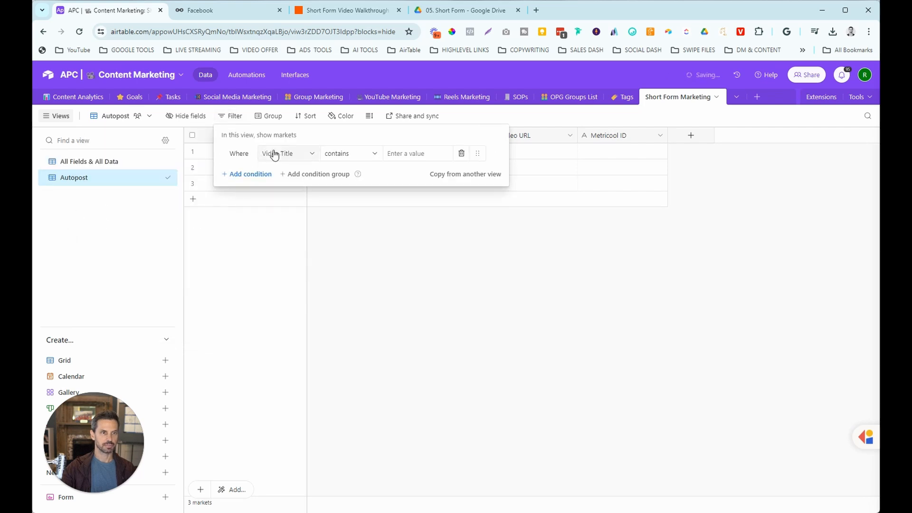
pyautogui.click(274, 152)
pyautogui.click(287, 207)
pyautogui.click(436, 161)
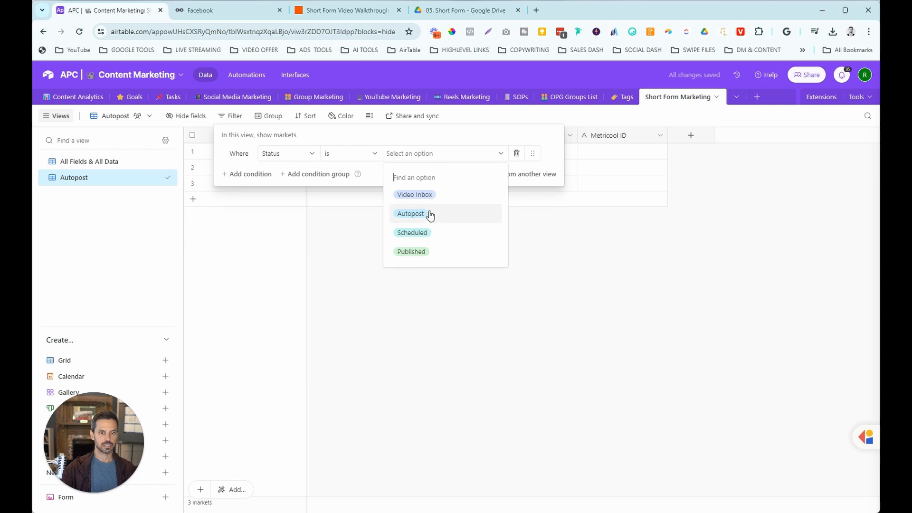
pyautogui.click(424, 214)
pyautogui.click(248, 266)
pyautogui.click(157, 178)
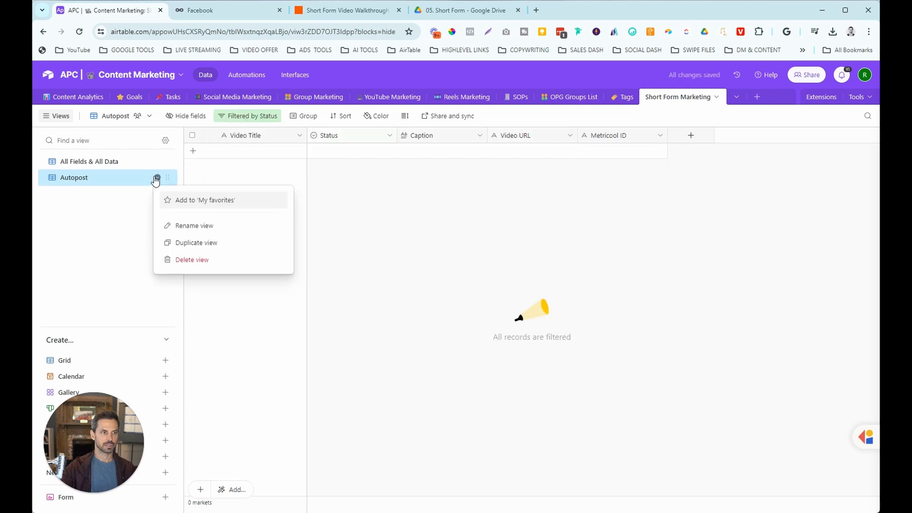
# Duplicate Autopost as a collaborative 'Scheduled' view filtered to Status Scheduled.
pyautogui.click(185, 242)
pyautogui.click(150, 117)
pyautogui.moveTo(150, 117); pyautogui.dragTo(90, 120)
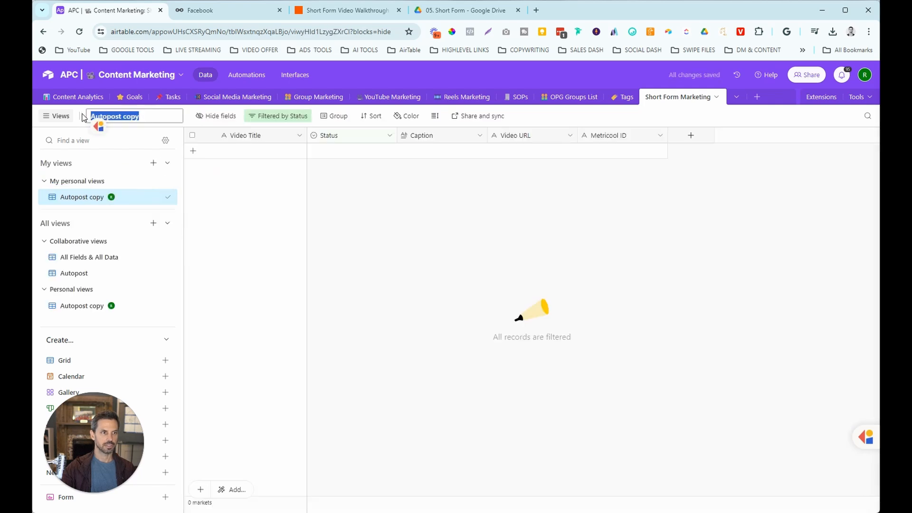
pyautogui.write('Scheduled')
pyautogui.press('Return')
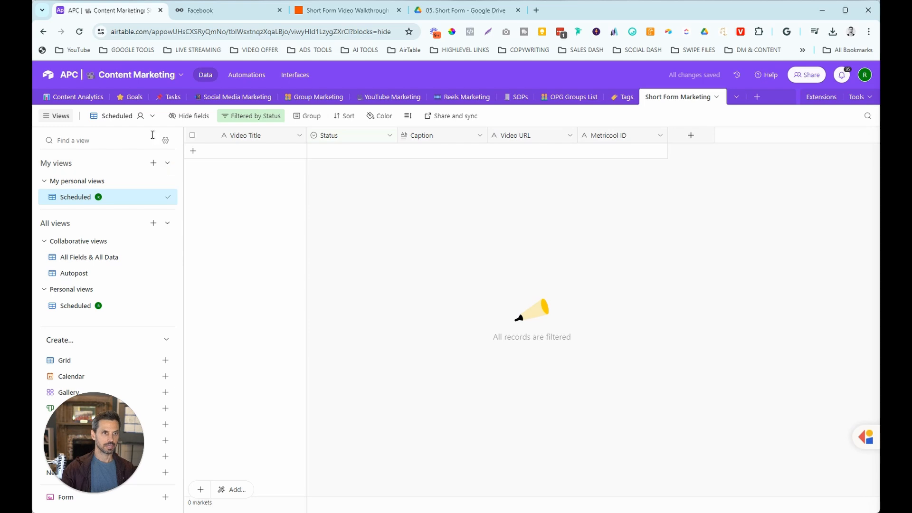
pyautogui.click(151, 116)
pyautogui.moveTo(186, 148)
pyautogui.click(299, 149)
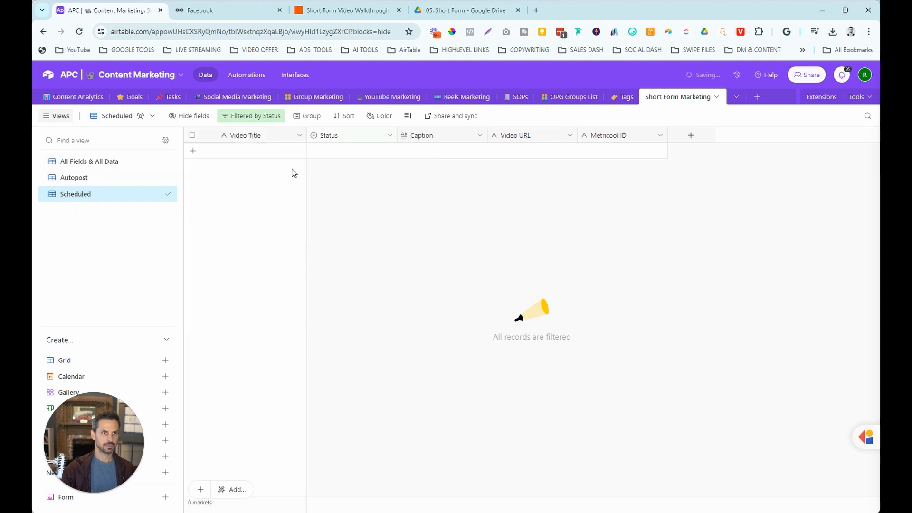
pyautogui.click(250, 116)
pyautogui.click(422, 153)
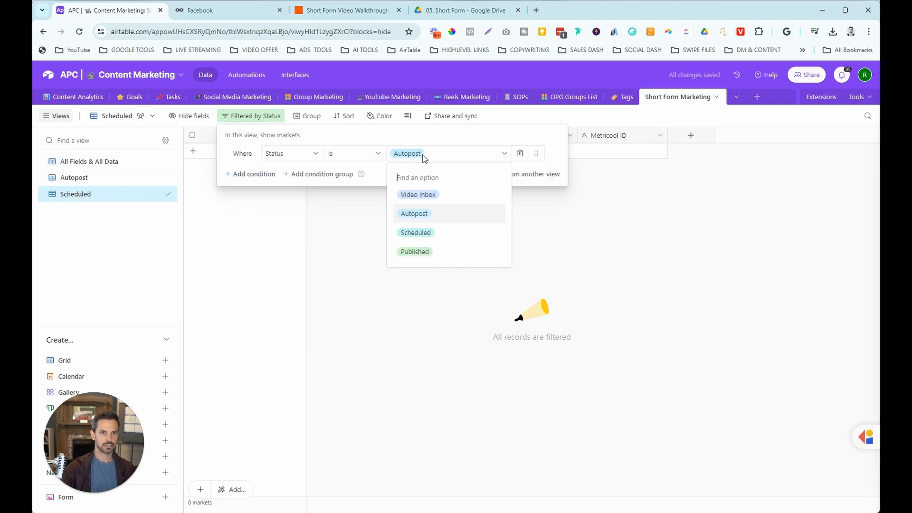
pyautogui.click(421, 230)
pyautogui.click(306, 258)
# Duplicate Scheduled as a collaborative 'Published' view filtered to Status Published, then switch to Metricool.
pyautogui.click(151, 117)
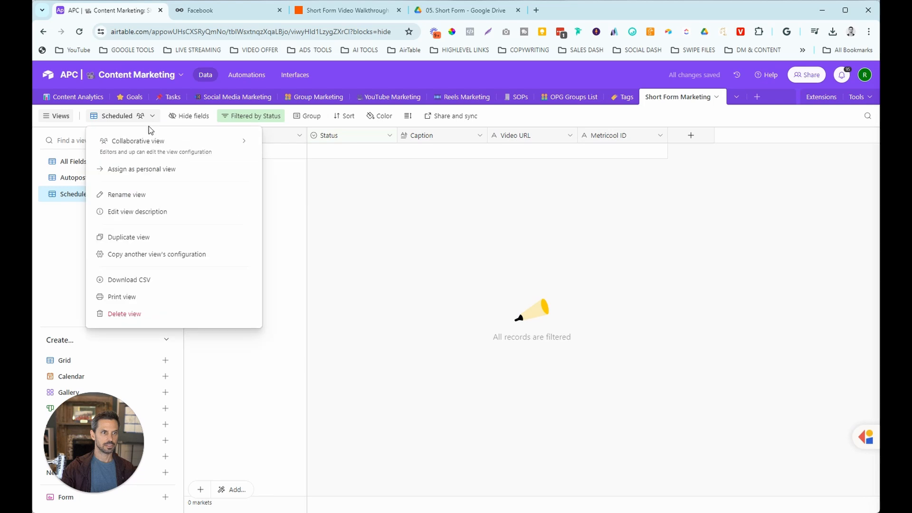
pyautogui.click(142, 169)
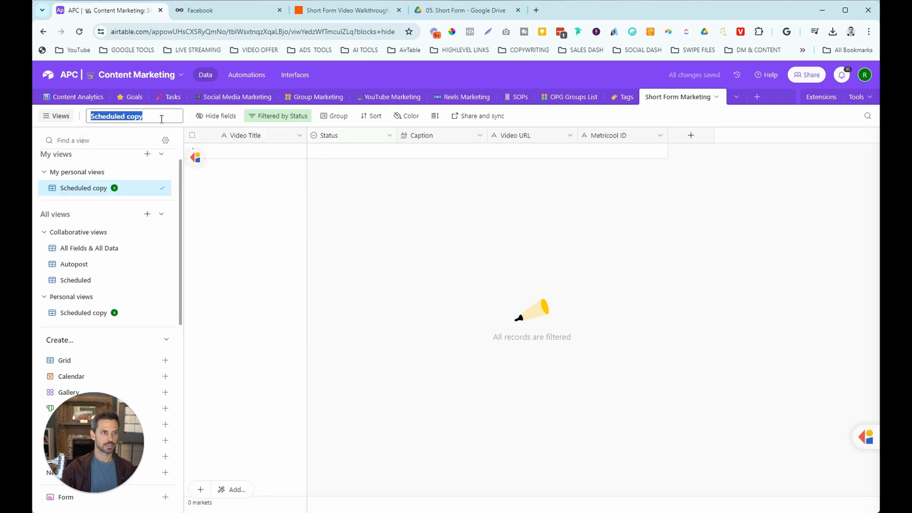
pyautogui.write('Published')
pyautogui.press('Return')
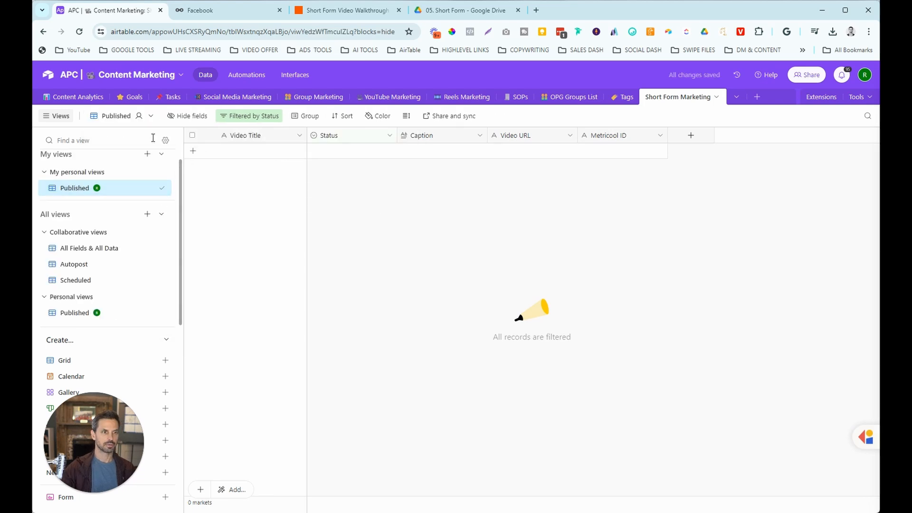
pyautogui.click(151, 116)
pyautogui.moveTo(171, 142)
pyautogui.click(298, 153)
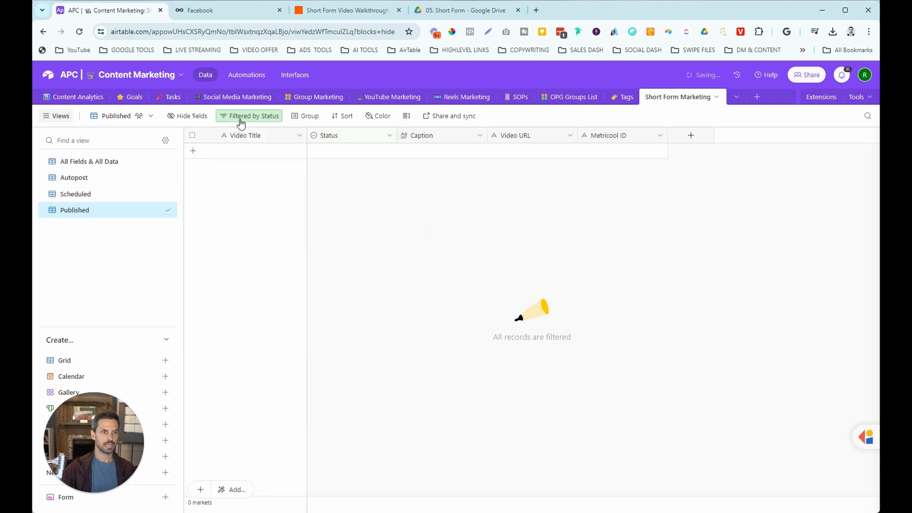
pyautogui.click(242, 117)
pyautogui.click(427, 158)
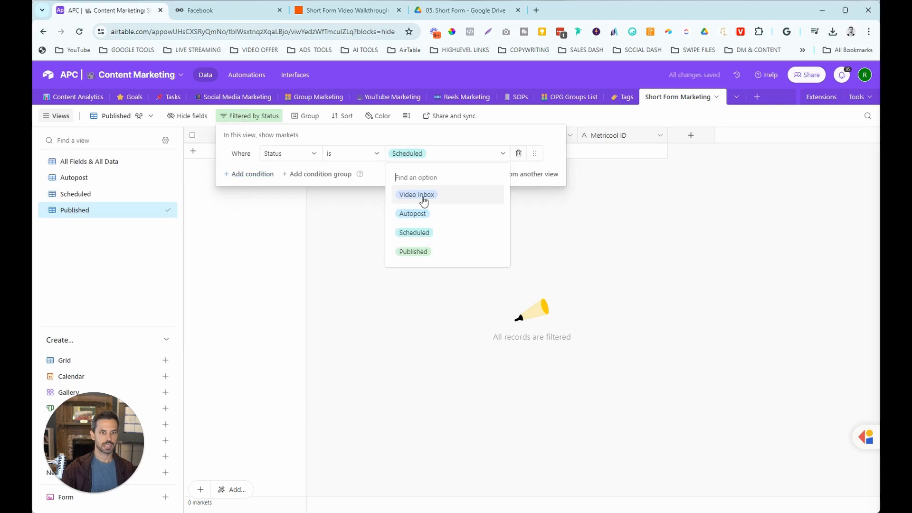
pyautogui.click(413, 252)
pyautogui.click(488, 262)
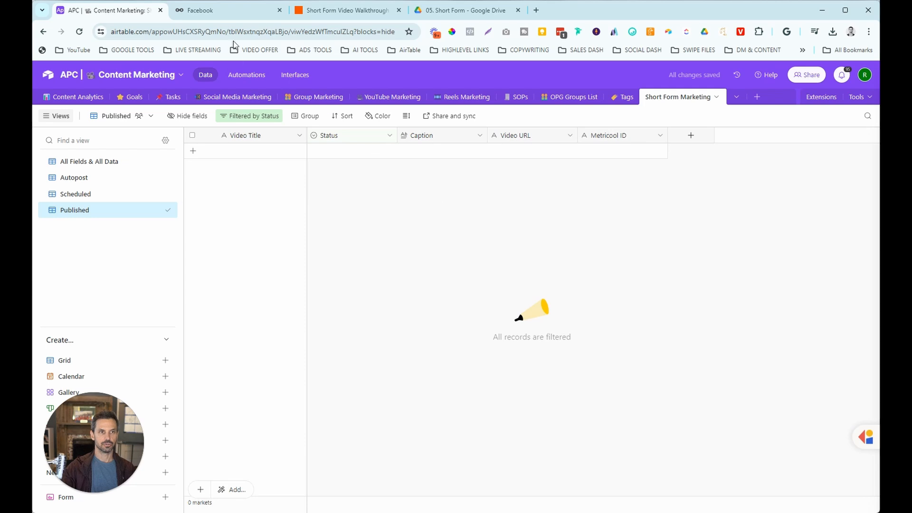
pyautogui.click(225, 12)
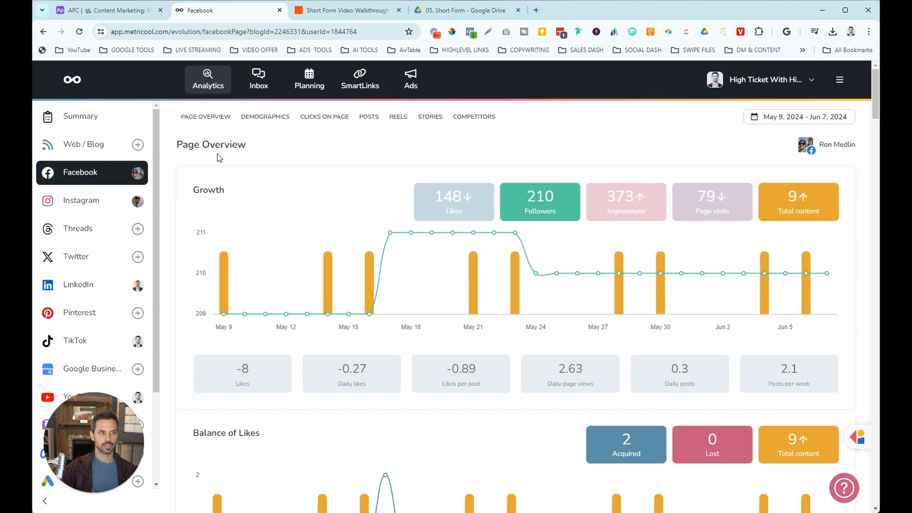
# Go to Metricool's Planning section and show the Autolists page.
pyautogui.click(314, 90)
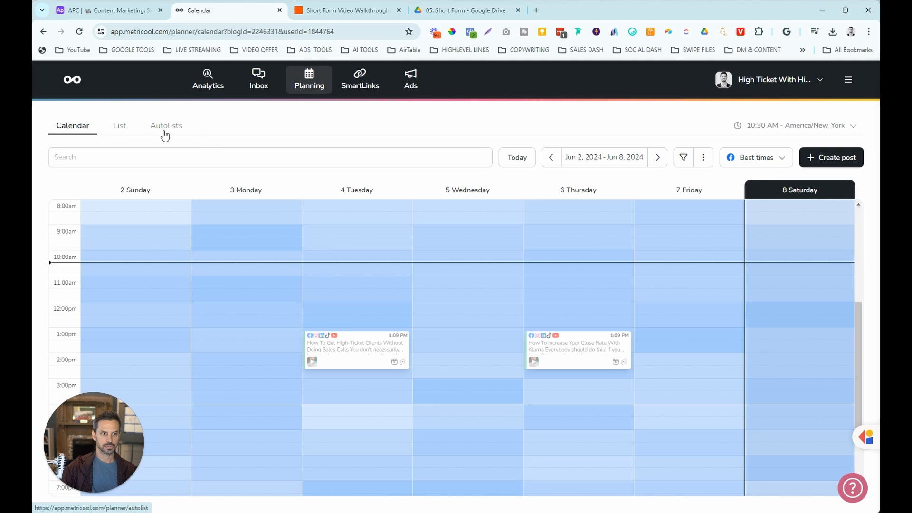
pyautogui.click(164, 133)
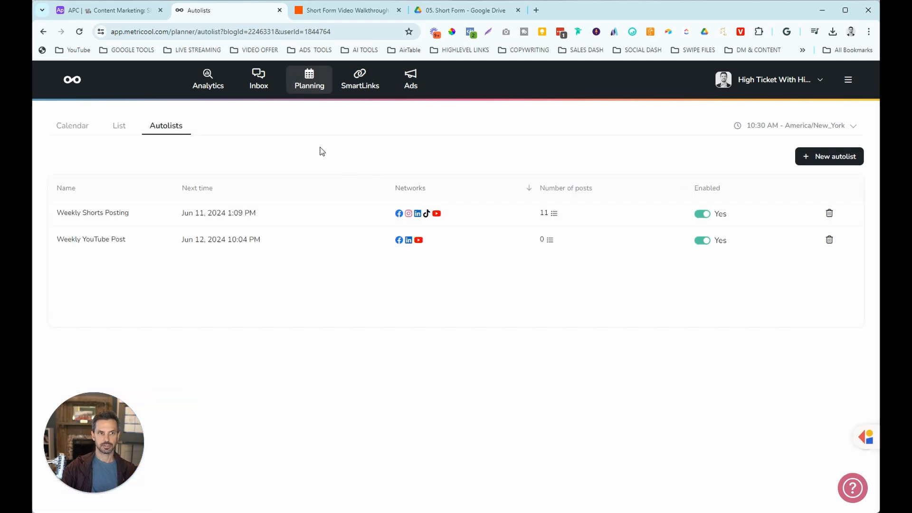
# Create a 'Short Form Scheduling' autolist targeting Facebook, Instagram, LinkedIn, TikTok and YouTube.
pyautogui.click(810, 162)
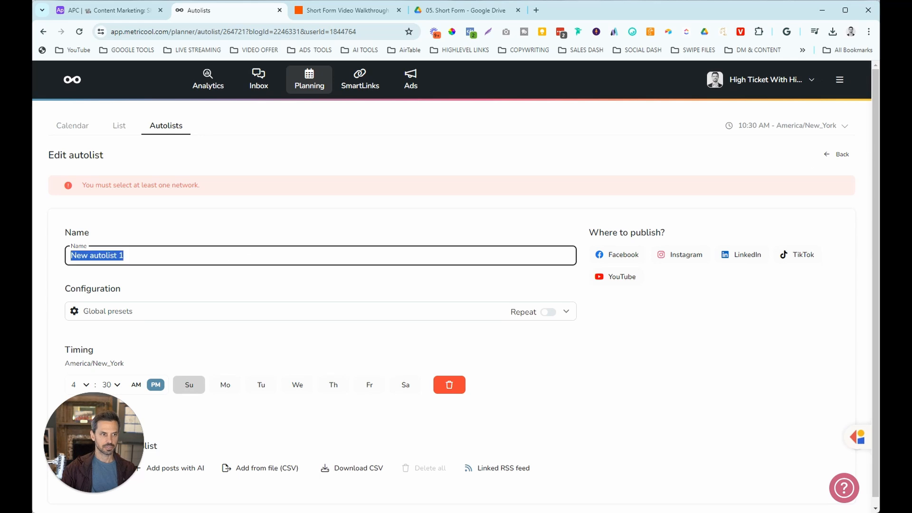
pyautogui.write('Short For')
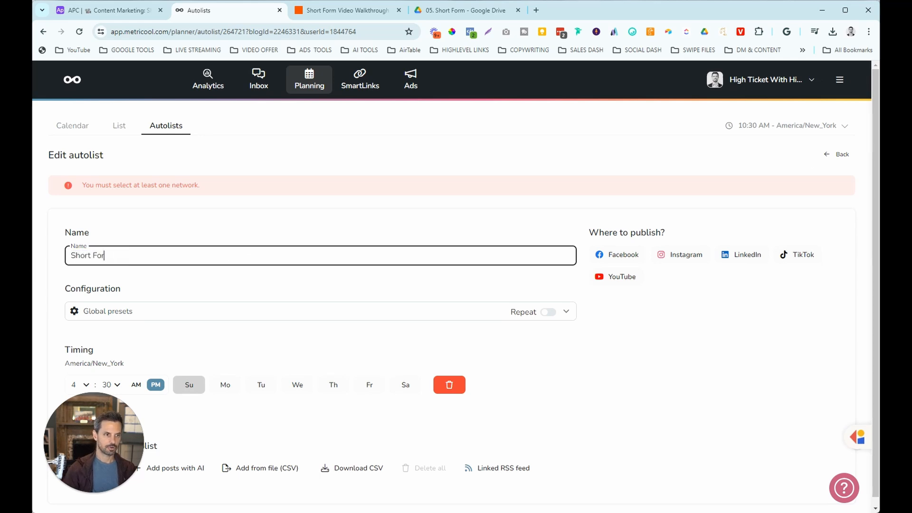
pyautogui.write('m Scheduling')
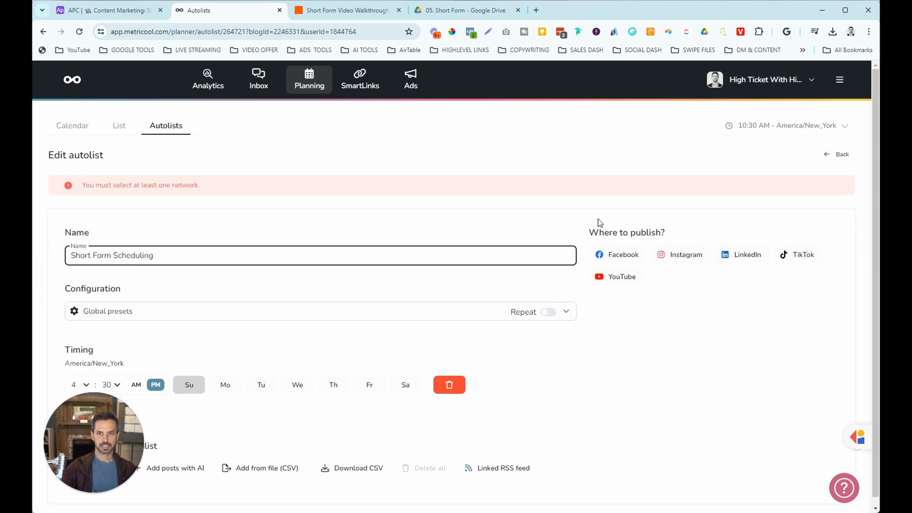
pyautogui.click(620, 258)
pyautogui.click(689, 224)
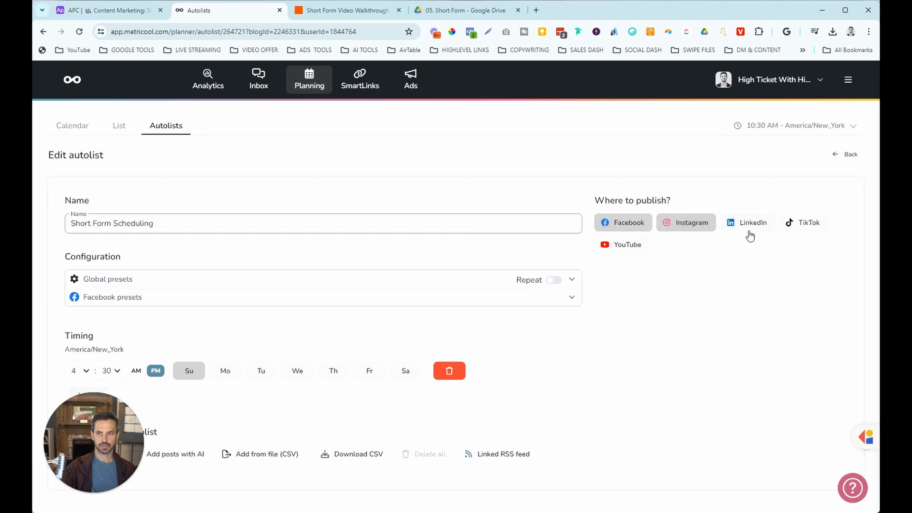
pyautogui.click(750, 232)
pyautogui.click(798, 228)
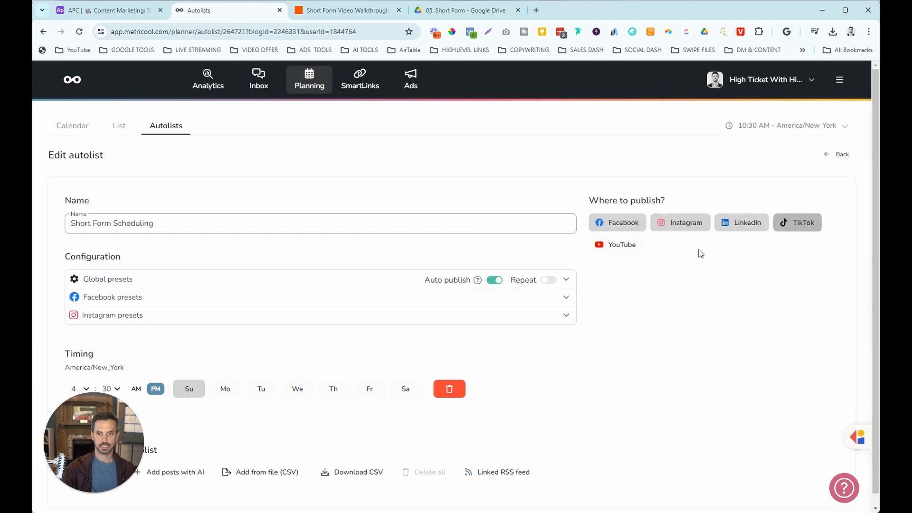
pyautogui.click(618, 252)
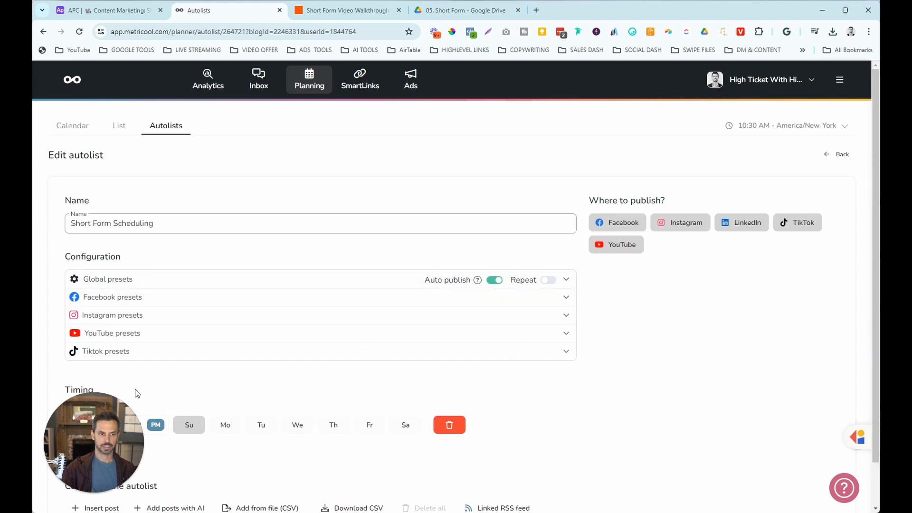
# Set the Facebook and Instagram content type to Reel.
pyautogui.click(566, 298)
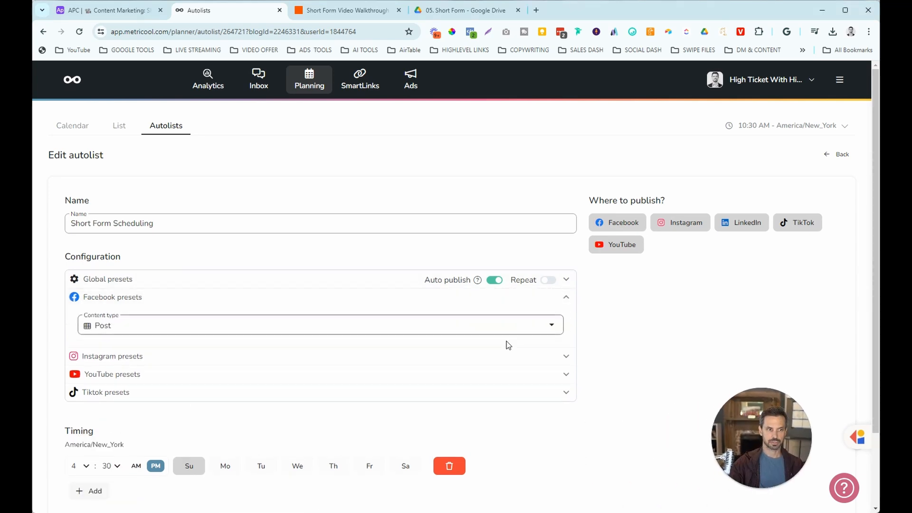
pyautogui.click(212, 328)
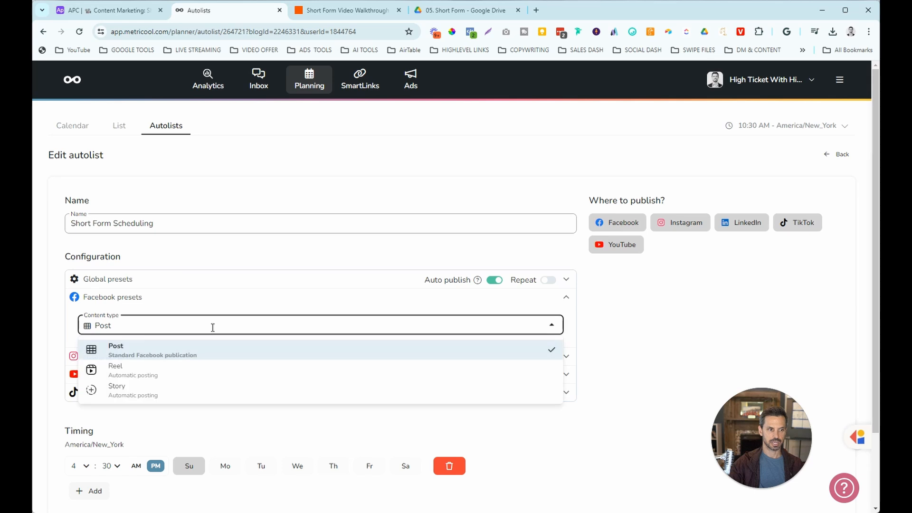
pyautogui.click(176, 374)
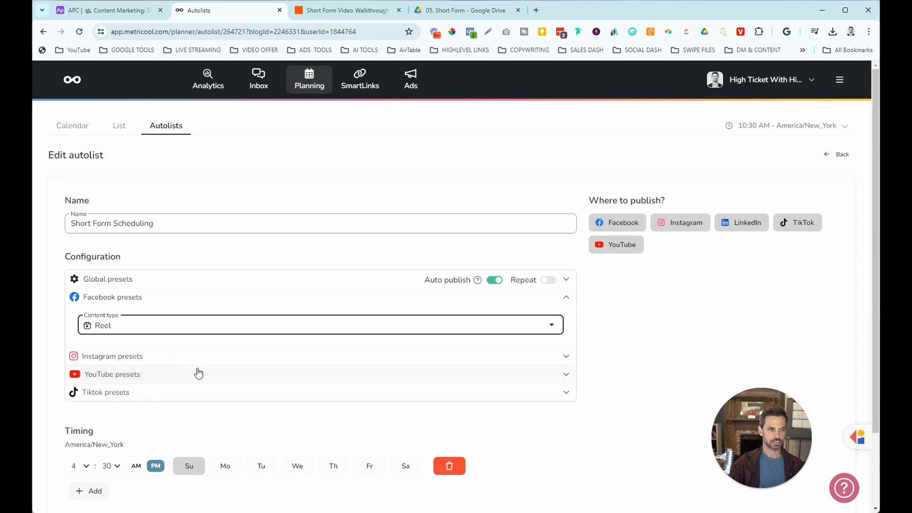
pyautogui.click(500, 362)
pyautogui.click(211, 385)
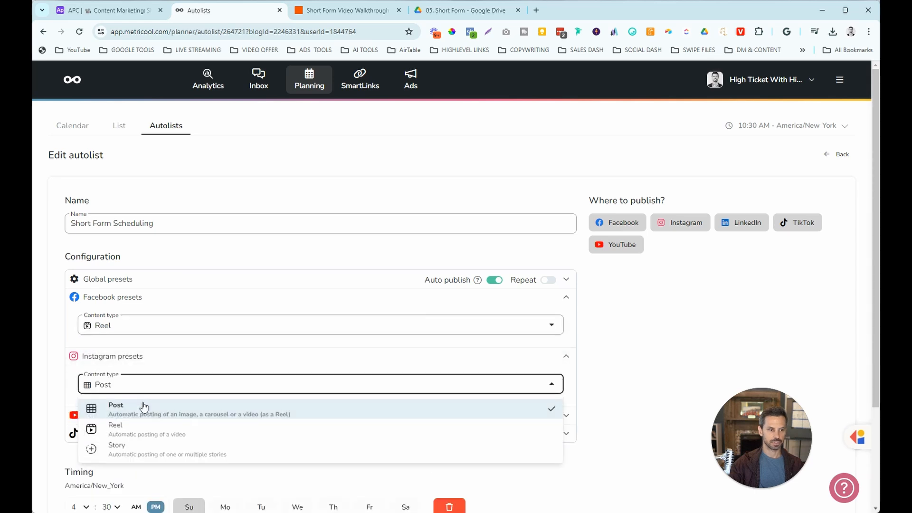
pyautogui.click(130, 429)
# Enable Show Reel on feed for Instagram and set the YouTube video type to Short.
pyautogui.scroll(-2, 351, 372)
pyautogui.click(563, 338)
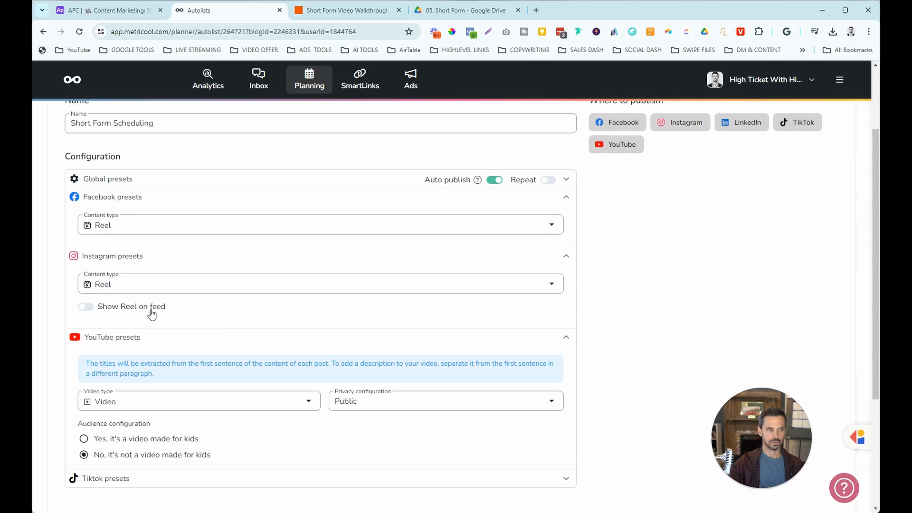
pyautogui.click(90, 308)
pyautogui.scroll(-1, 389, 320)
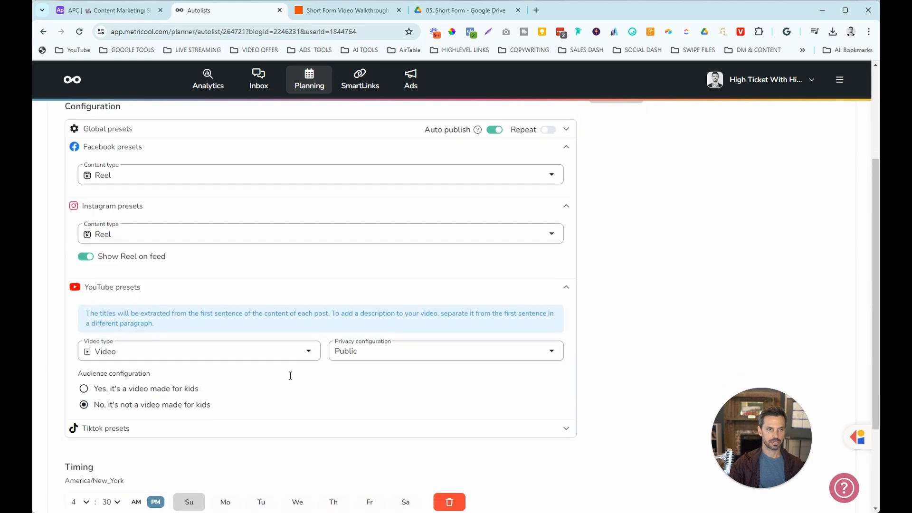
pyautogui.click(209, 352)
pyautogui.click(146, 394)
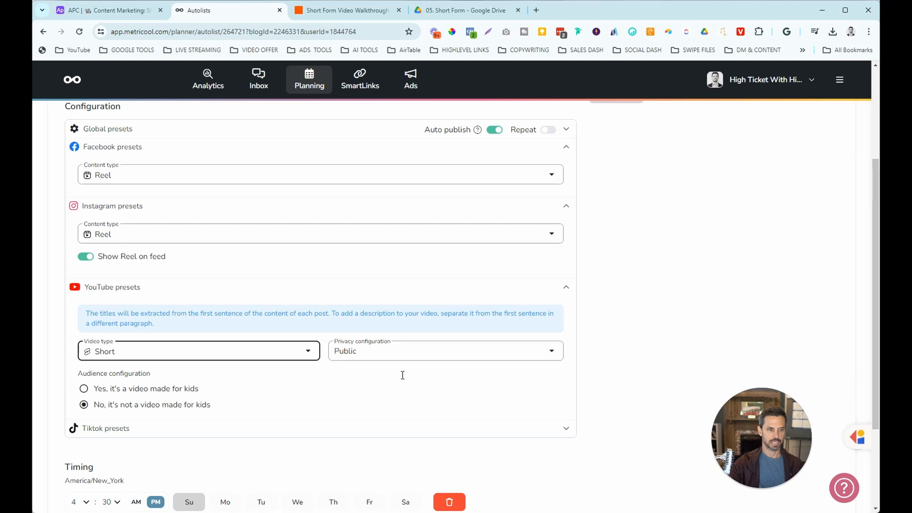
pyautogui.click(567, 429)
pyautogui.scroll(-3, 620, 387)
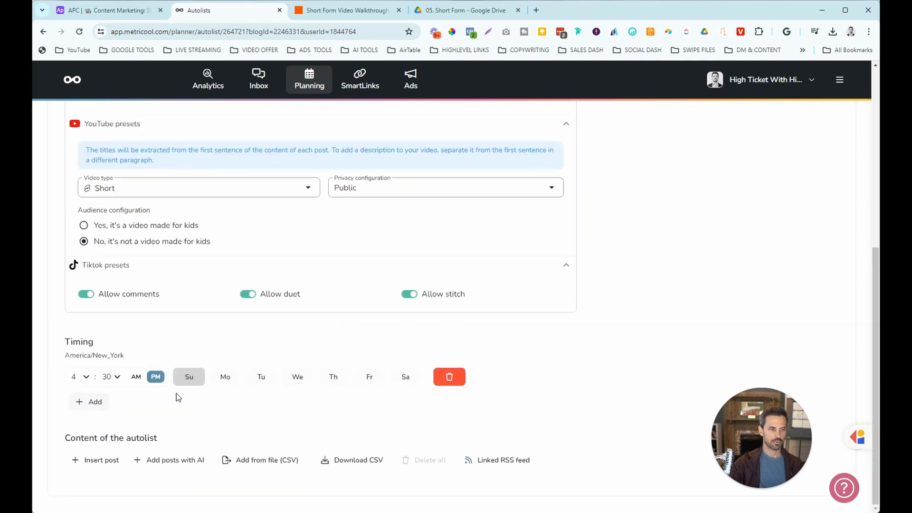
# Set the autolist posting time to 10:30 AM and add Tuesday and Thursday.
pyautogui.click(87, 380)
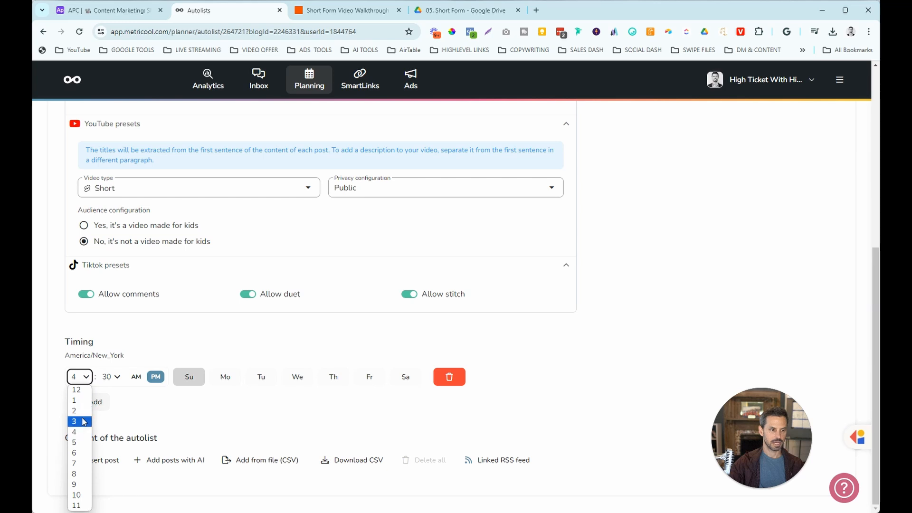
pyautogui.click(83, 496)
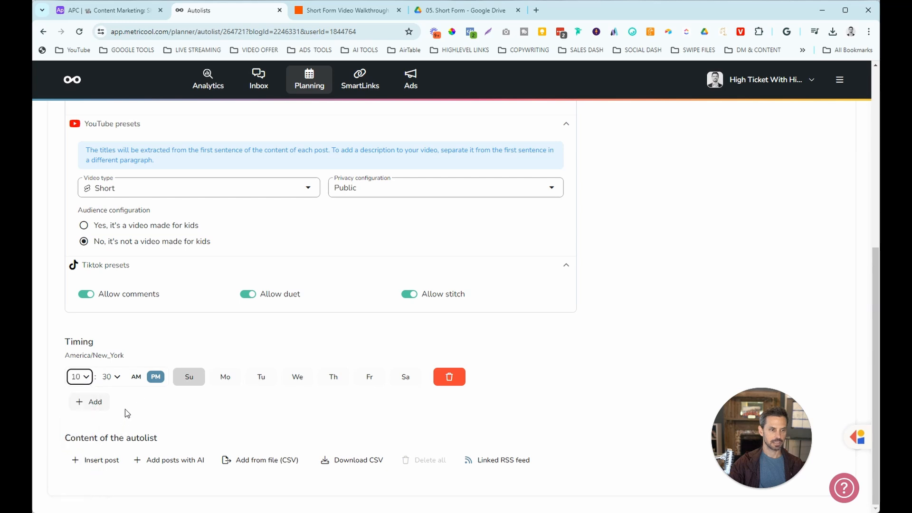
pyautogui.click(136, 377)
pyautogui.click(183, 387)
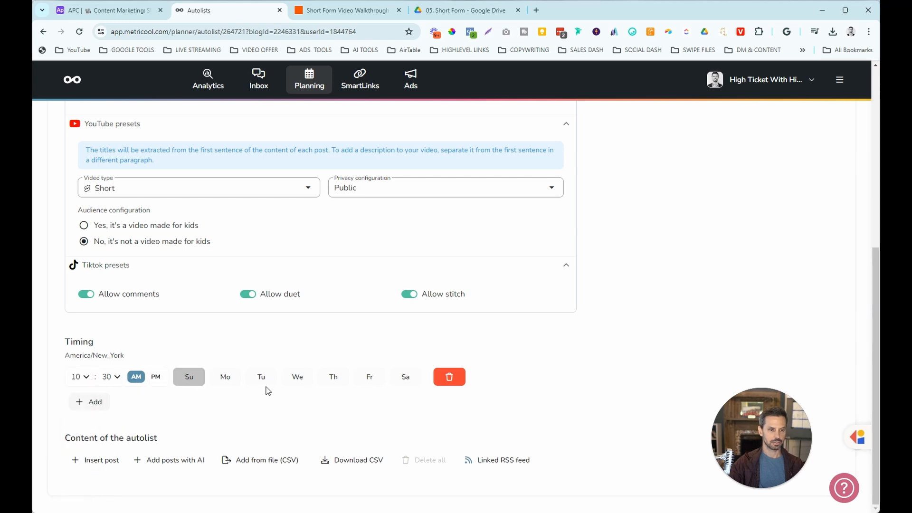
pyautogui.click(262, 380)
pyautogui.click(333, 377)
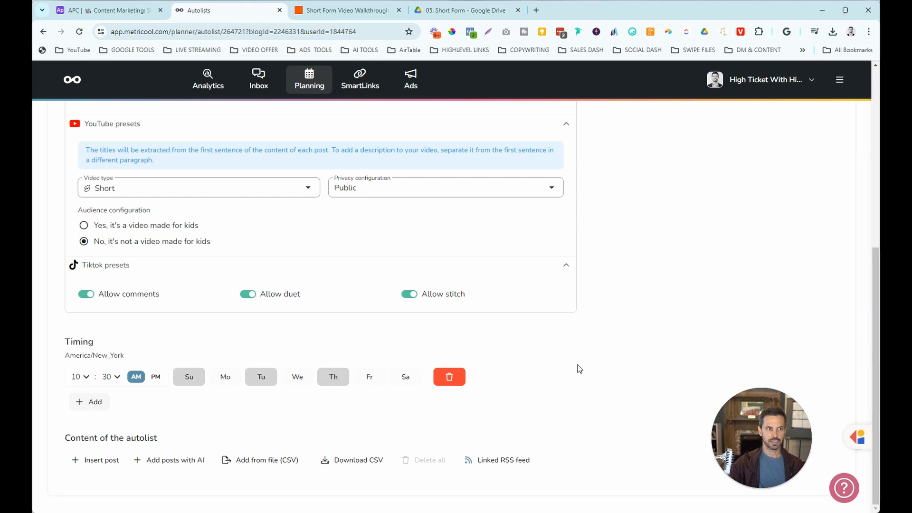
# Review the List and Autolists views, then return to the Zapier zaps folder.
pyautogui.scroll(7, 579, 370)
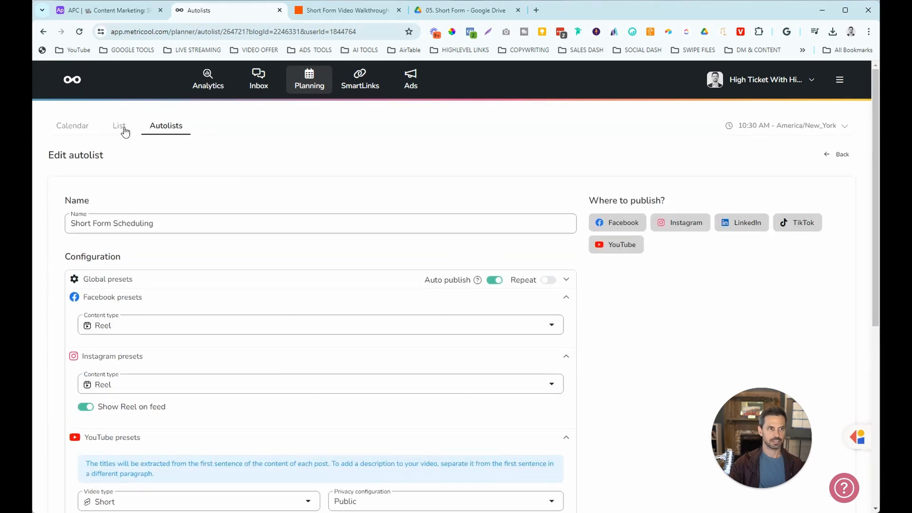
pyautogui.click(125, 132)
pyautogui.click(174, 126)
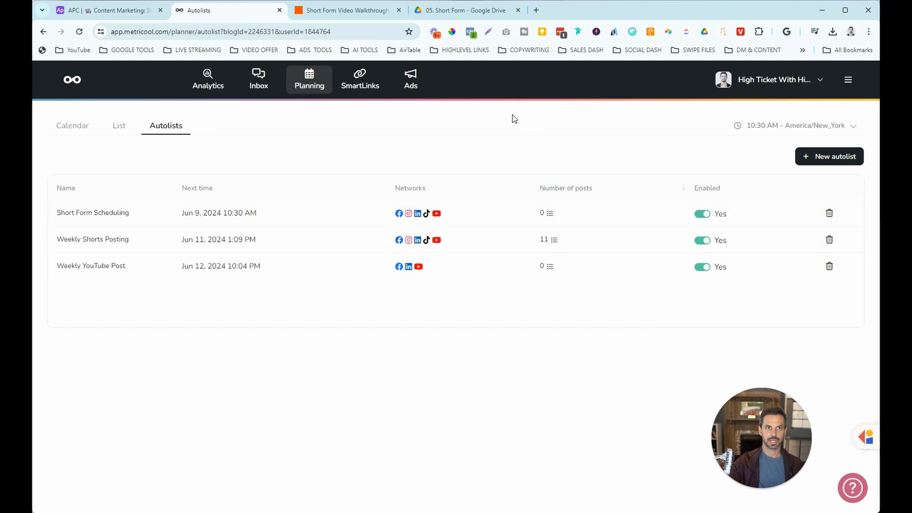
pyautogui.click(349, 12)
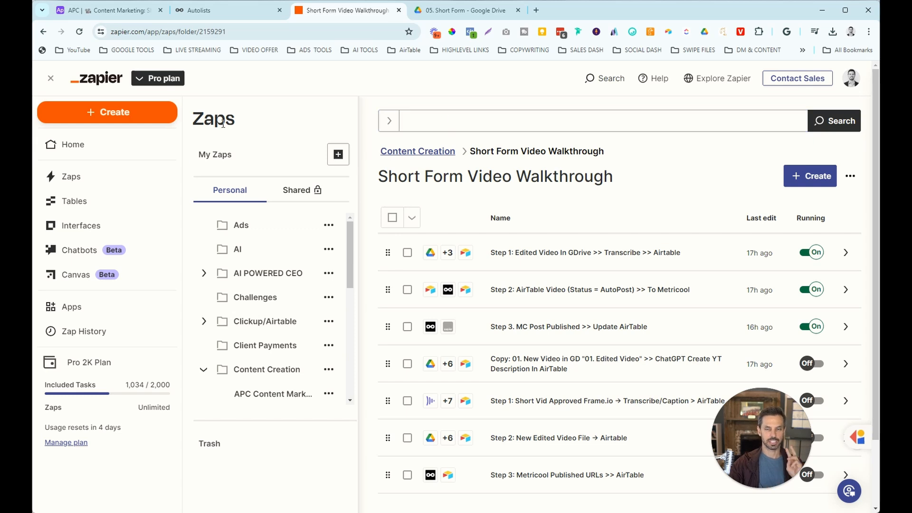
# Create a new zap and rename it 'Step 1: Create Caption and Add To Airtable'.
pyautogui.click(141, 121)
pyautogui.click(115, 145)
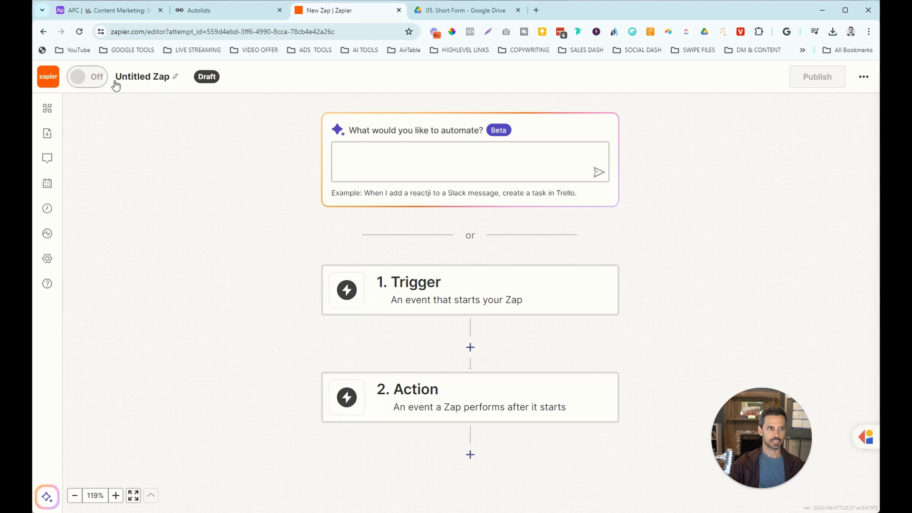
pyautogui.click(133, 78)
pyautogui.write('S')
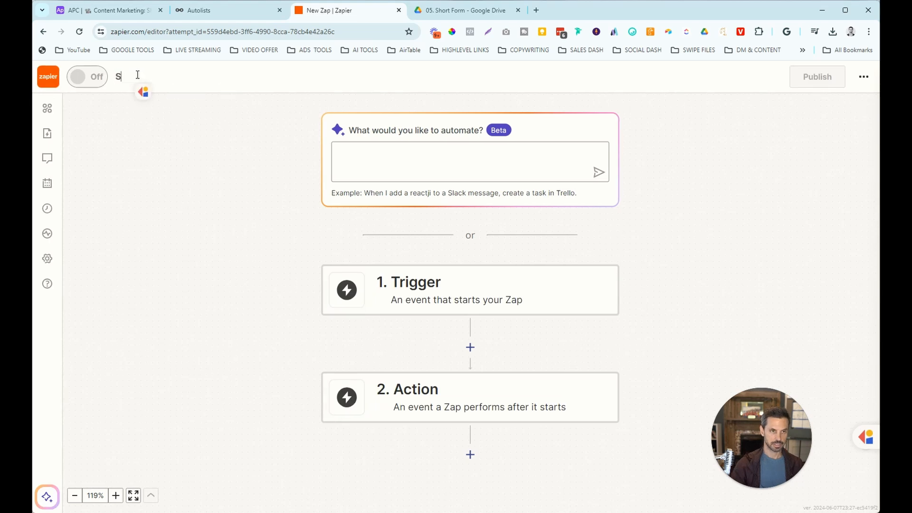
pyautogui.write('tep 1: Create Caption and Add To Airtable')
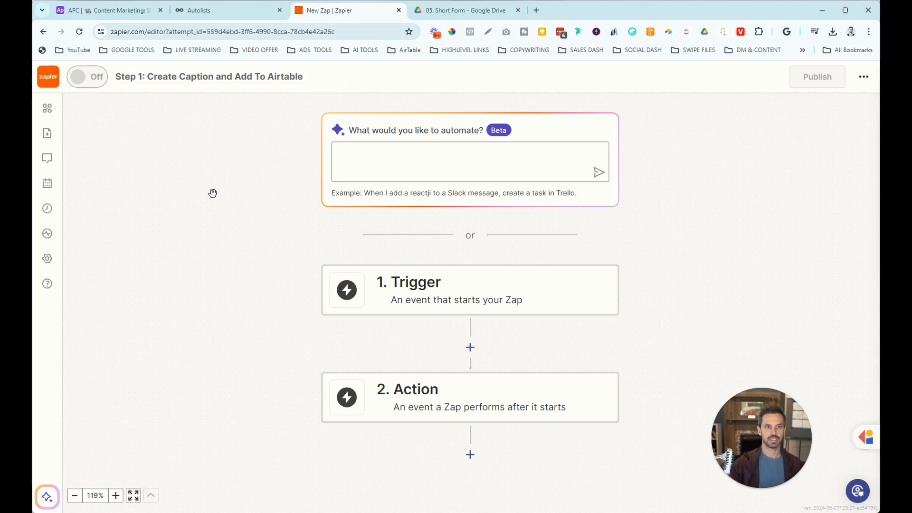
# Save the zap name and set the trigger to Google Drive's New File in Folder.
pyautogui.click(228, 216)
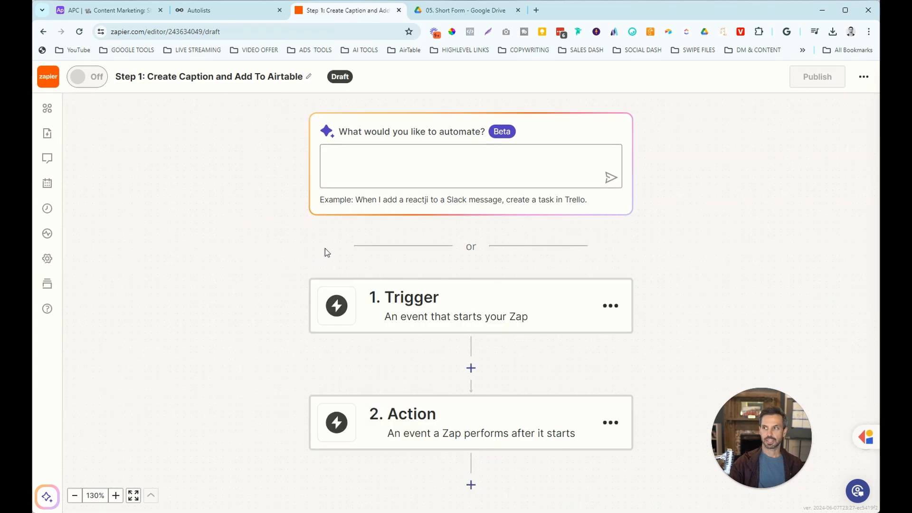
pyautogui.scroll(-1, 350, 251)
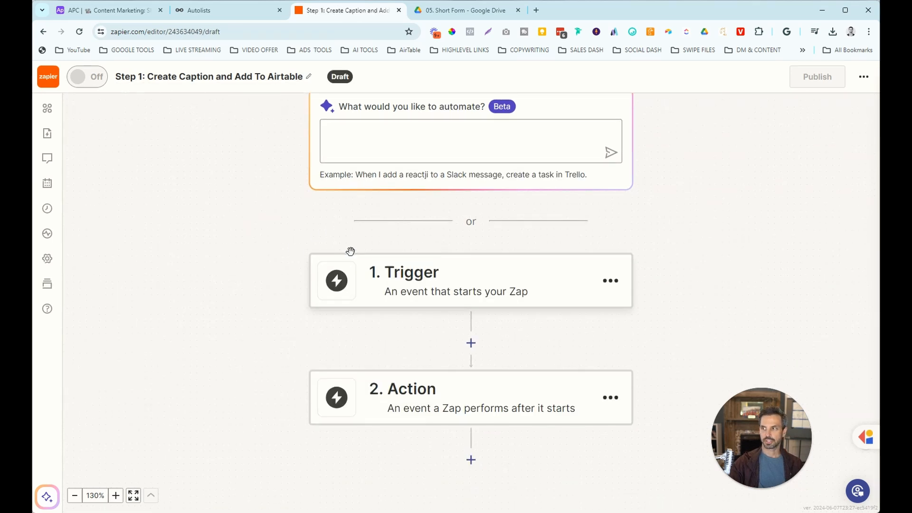
pyautogui.click(459, 287)
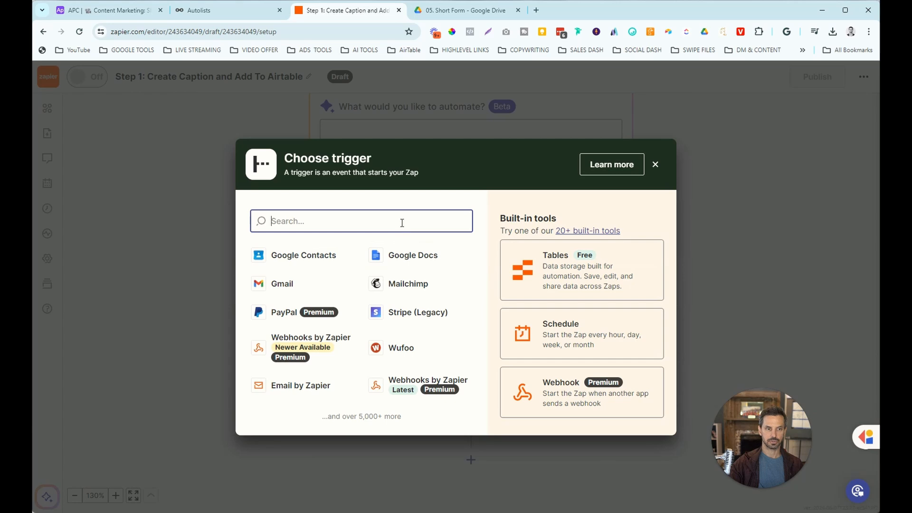
pyautogui.write('googl')
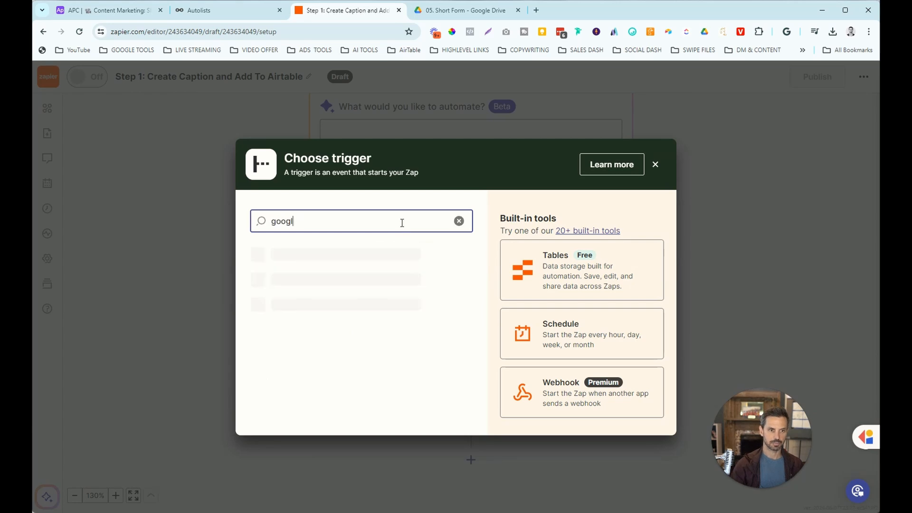
pyautogui.click(320, 349)
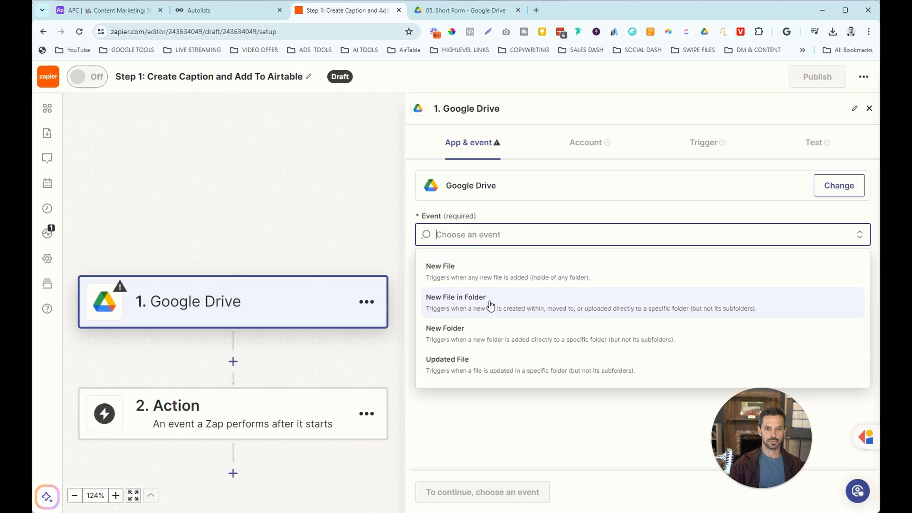
pyautogui.click(491, 306)
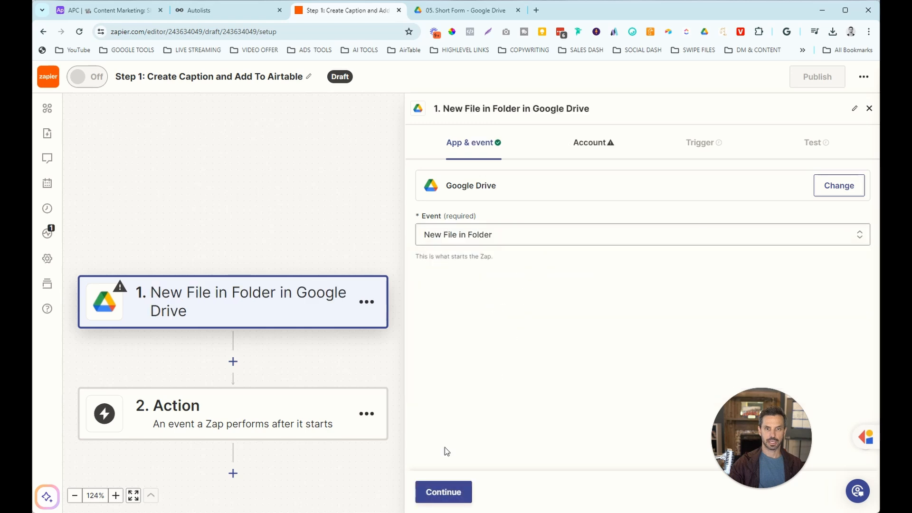
pyautogui.click(437, 491)
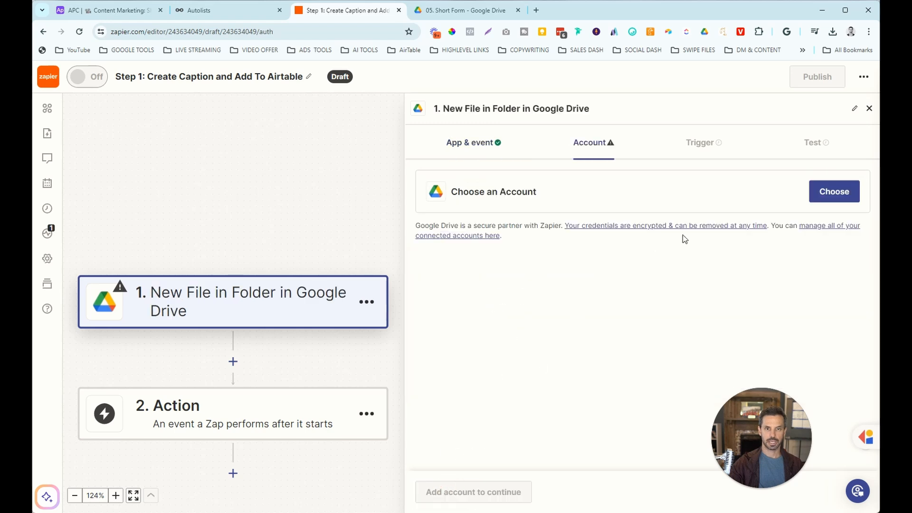
# Connect the first Google Drive account and choose My Google Drive as the drive.
pyautogui.click(832, 193)
pyautogui.click(574, 291)
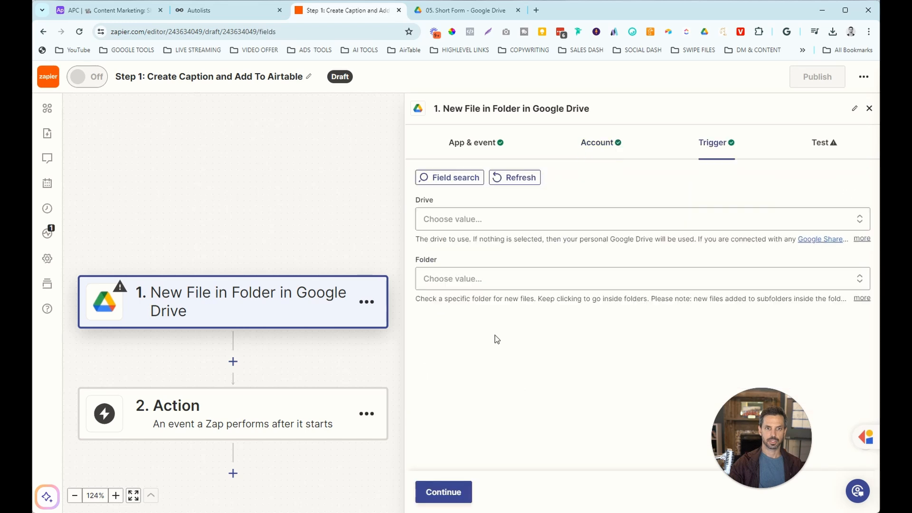
pyautogui.click(529, 226)
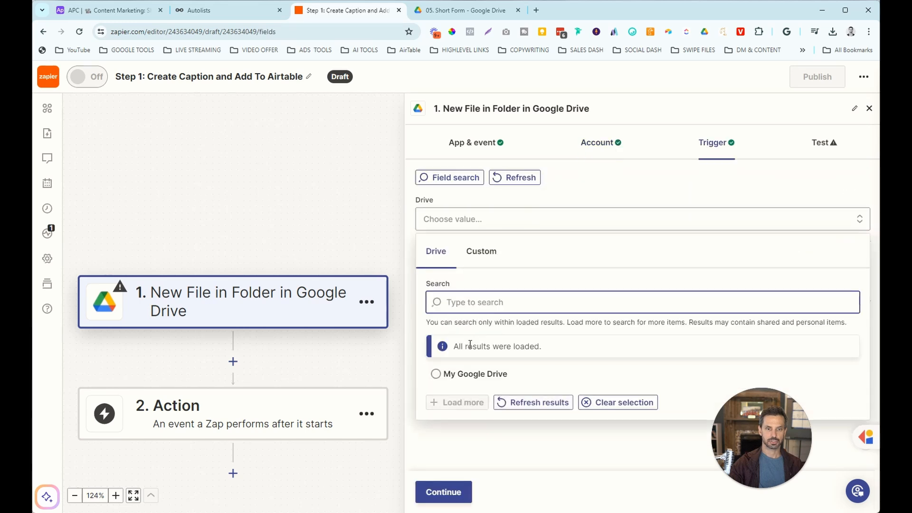
pyautogui.click(438, 374)
# Watch the 05. Short Form folder inside 01. COACHING/VA BUSINESS and continue to testing.
pyautogui.click(433, 277)
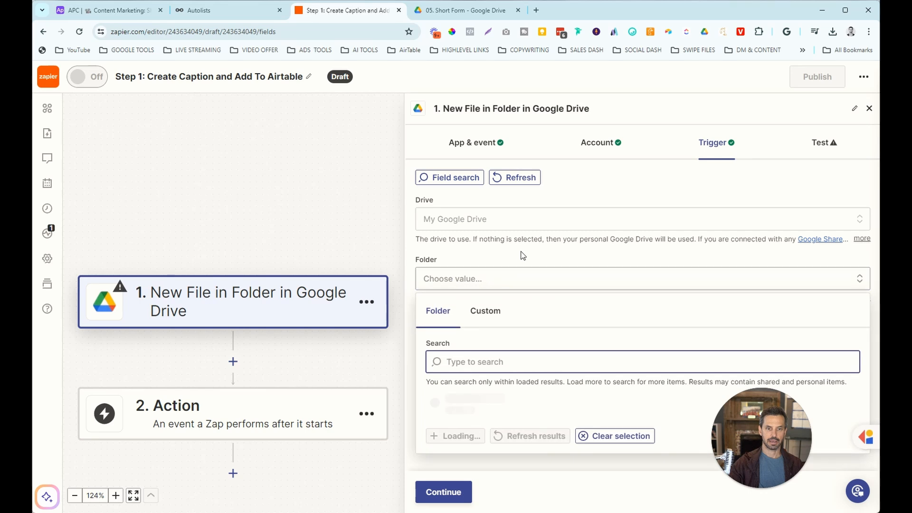
pyautogui.scroll(-3, 553, 264)
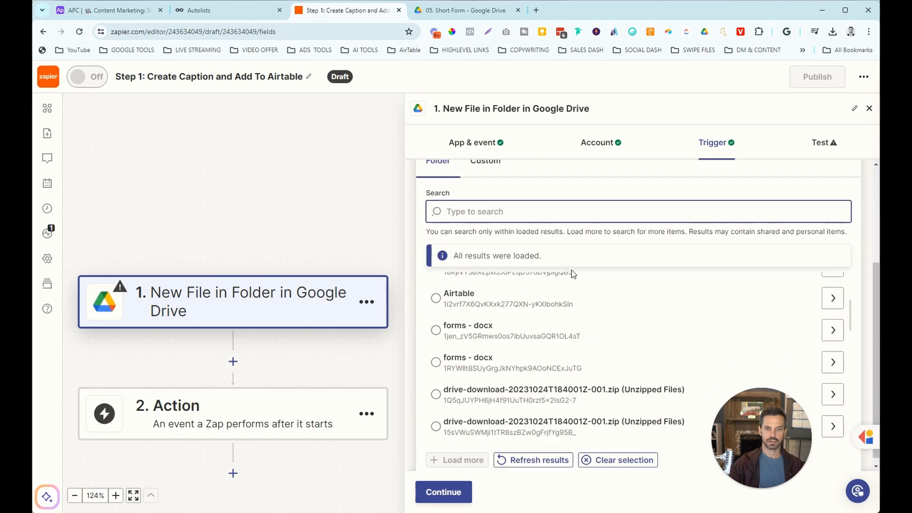
pyautogui.scroll(-8, 573, 273)
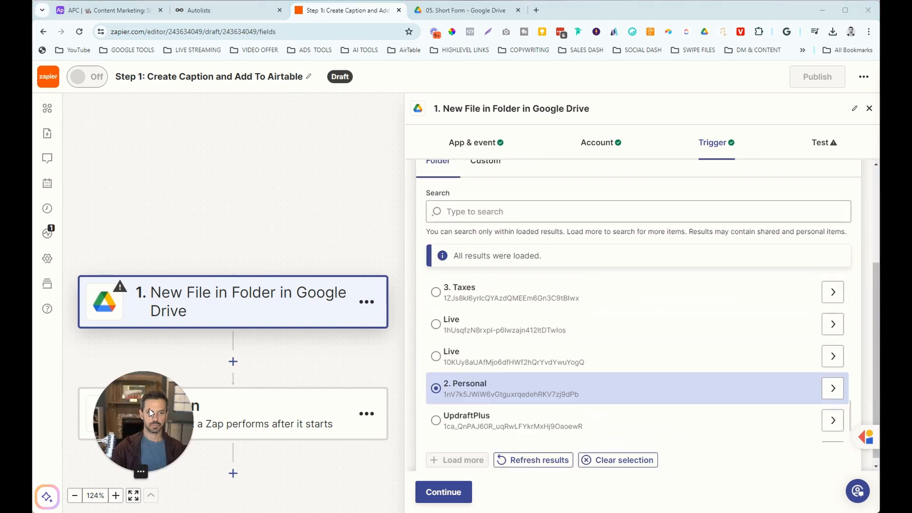
pyautogui.moveTo(149, 408); pyautogui.dragTo(124, 406)
pyautogui.scroll(-1, 769, 392)
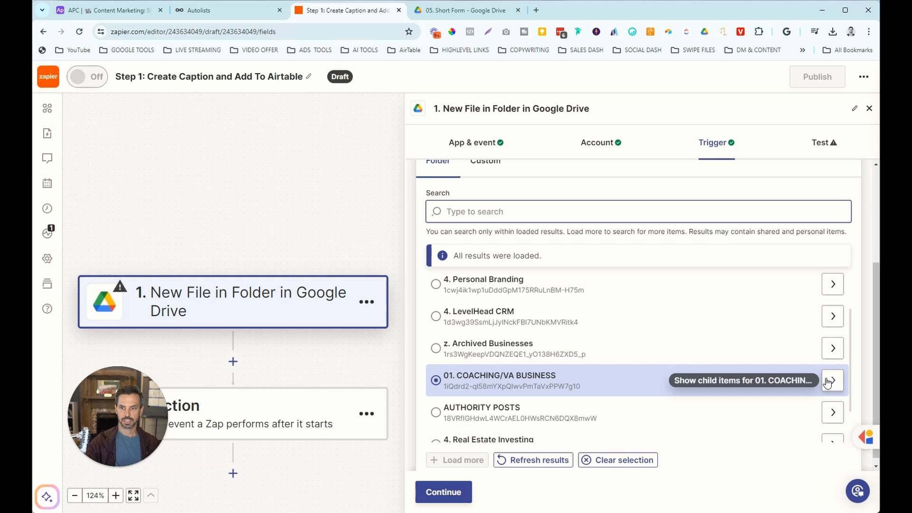
pyautogui.click(830, 382)
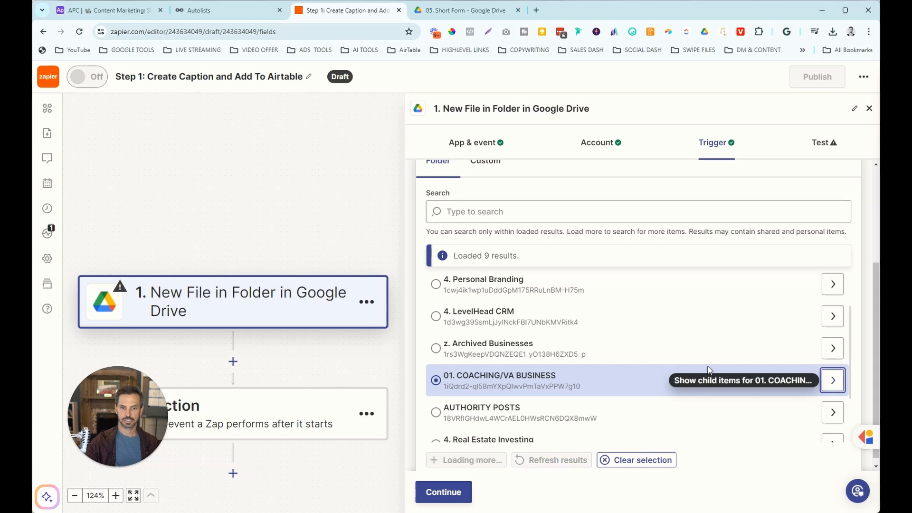
pyautogui.scroll(5, 756, 362)
pyautogui.scroll(5, 688, 354)
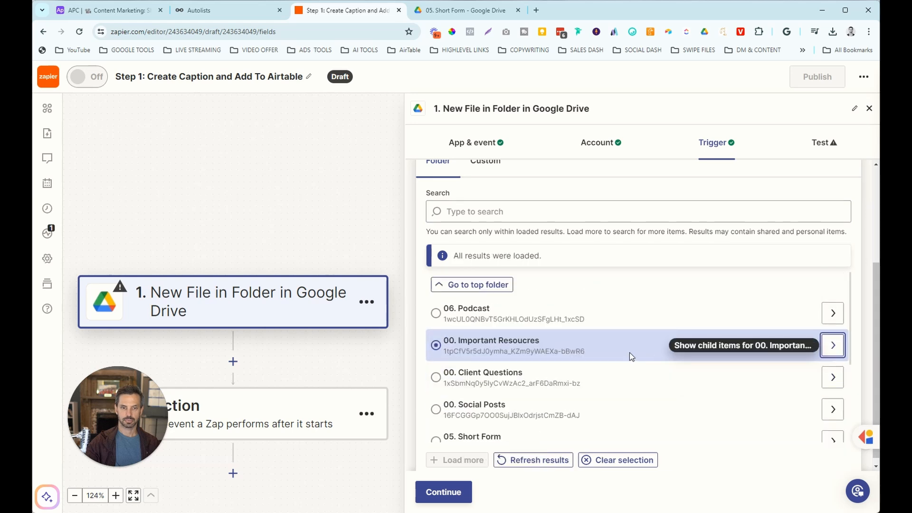
pyautogui.scroll(-1, 631, 356)
pyautogui.click(509, 393)
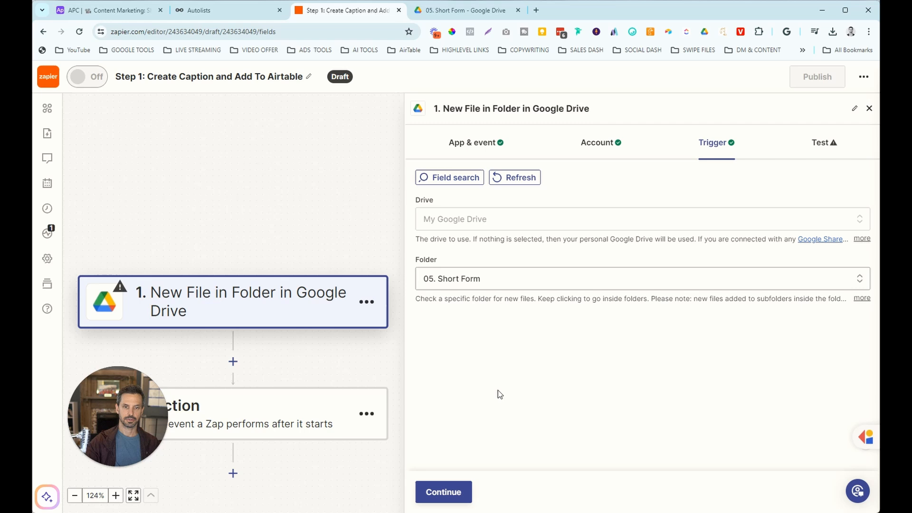
pyautogui.click(443, 491)
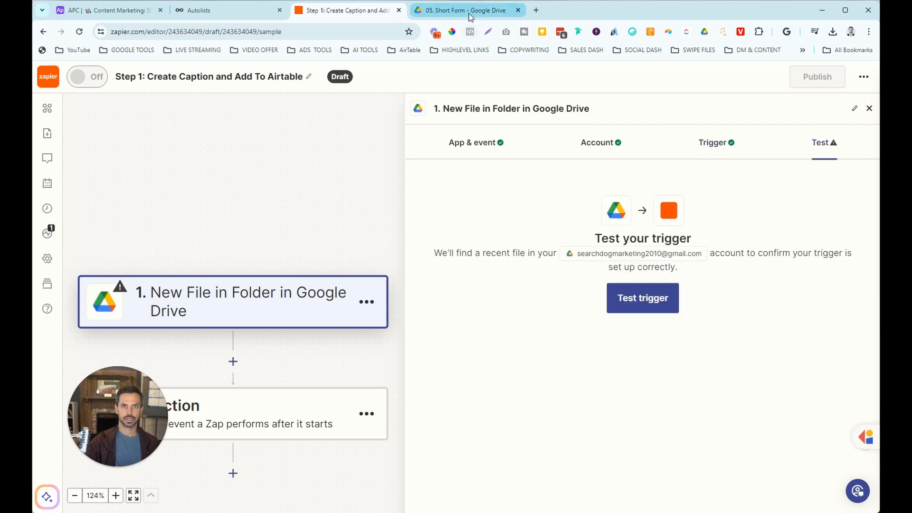
pyautogui.click(457, 10)
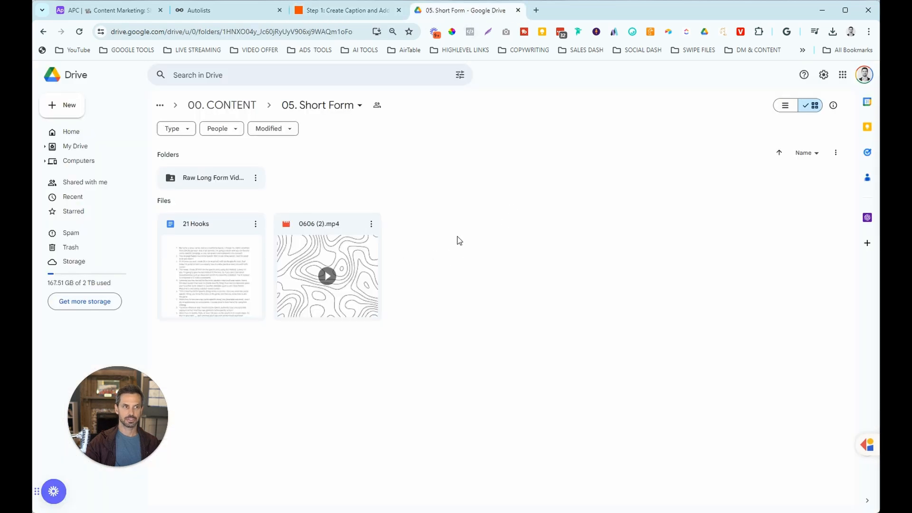
# Upload 0606 (2).mp4 into 05. Short Form again, keeping both files as 0606 (3).mp4.
pyautogui.click(68, 105)
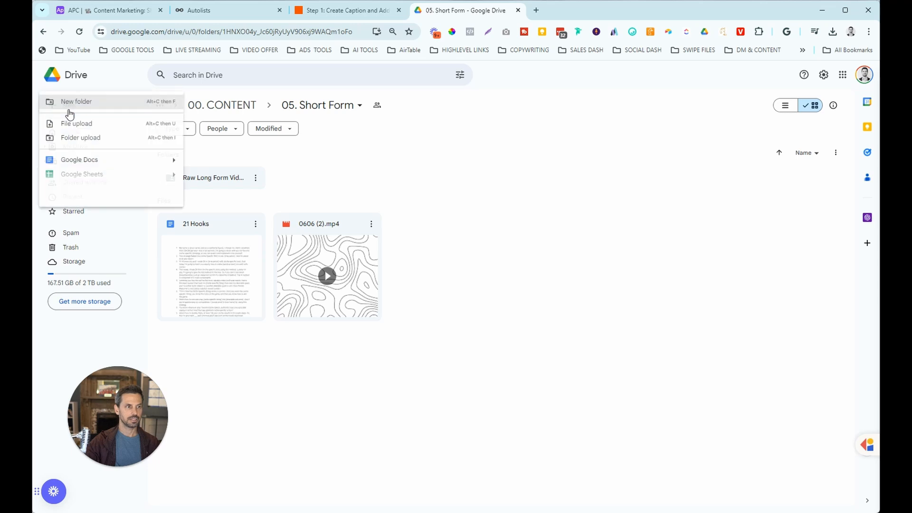
pyautogui.click(72, 122)
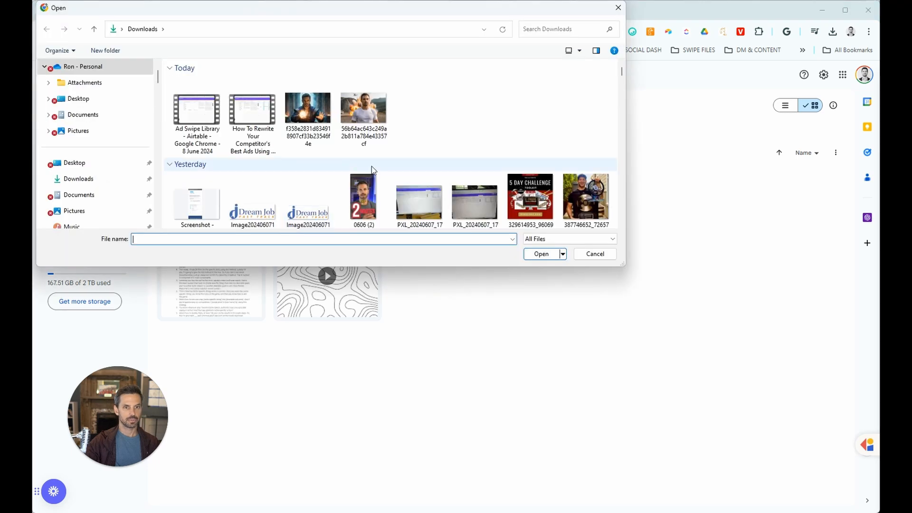
pyautogui.click(362, 197)
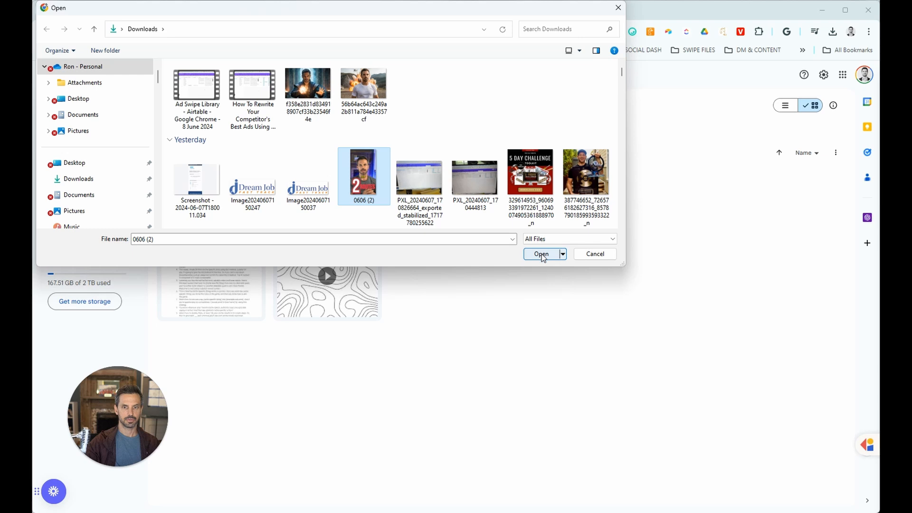
pyautogui.click(541, 254)
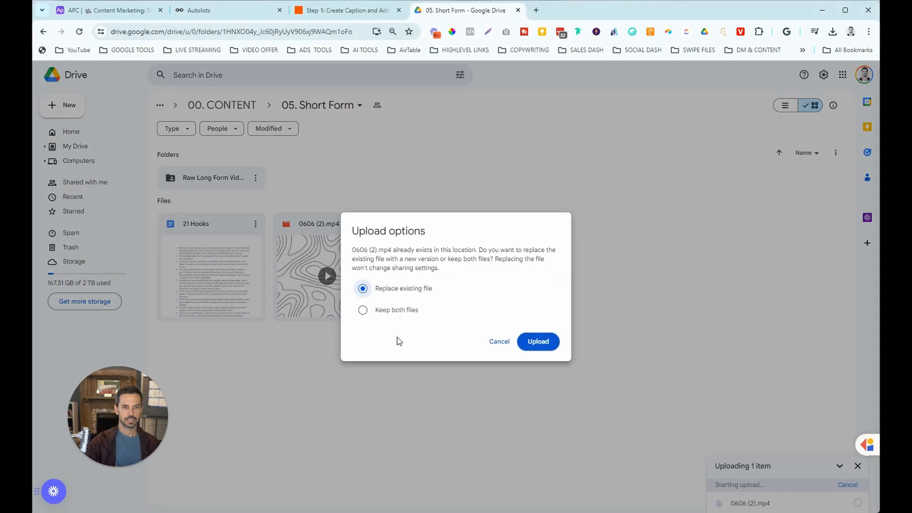
pyautogui.click(363, 310)
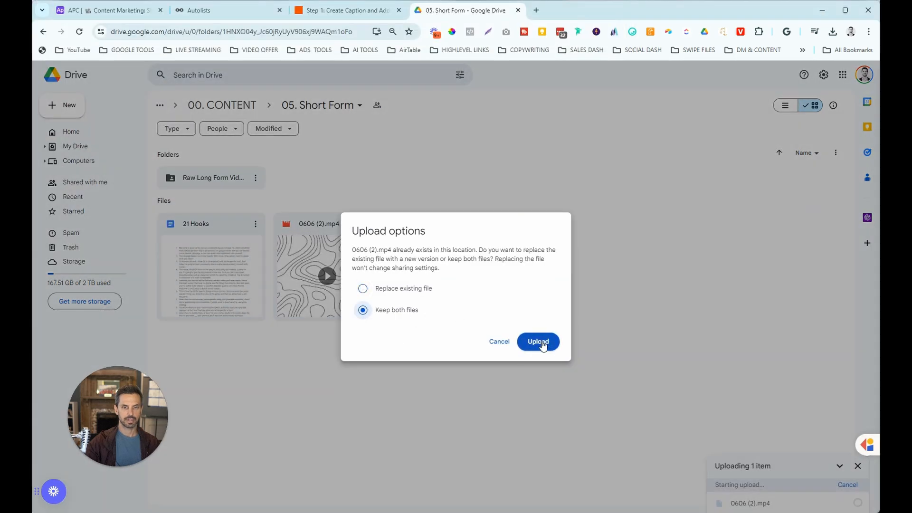
pyautogui.click(542, 342)
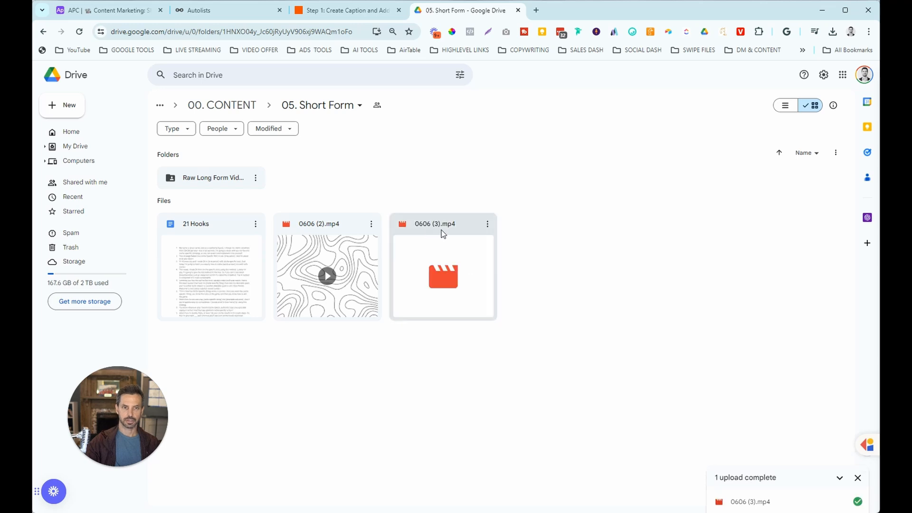
# Test the Google Drive trigger, find new records and select File E (0606 (3).mp4).
pyautogui.click(351, 13)
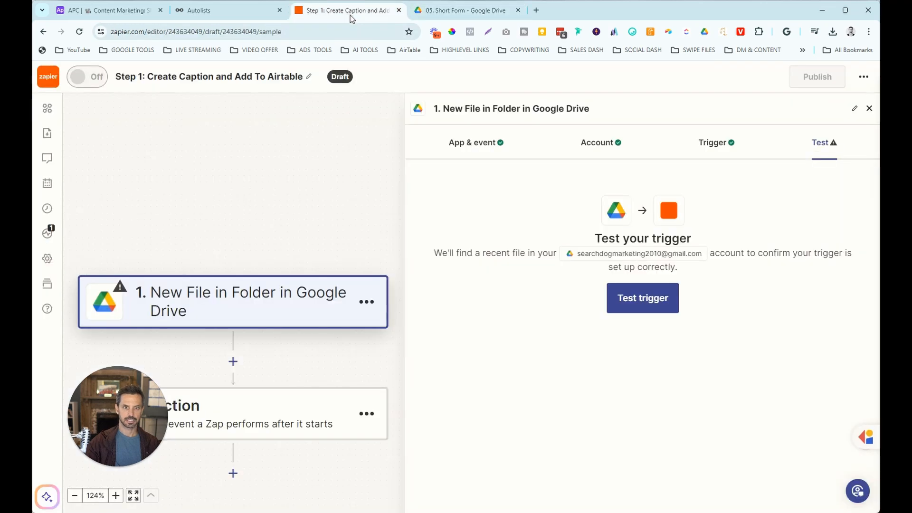
pyautogui.click(619, 300)
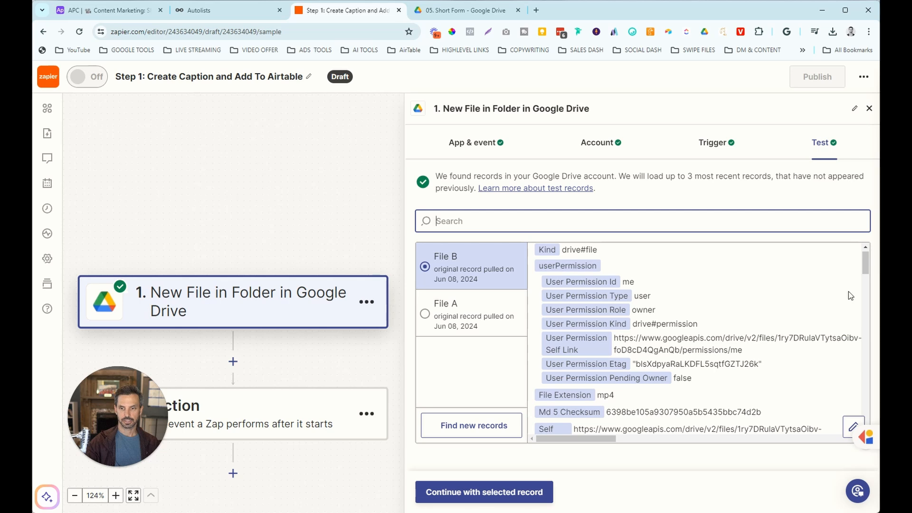
pyautogui.moveTo(864, 278); pyautogui.dragTo(864, 308)
pyautogui.scroll(-10, 604, 326)
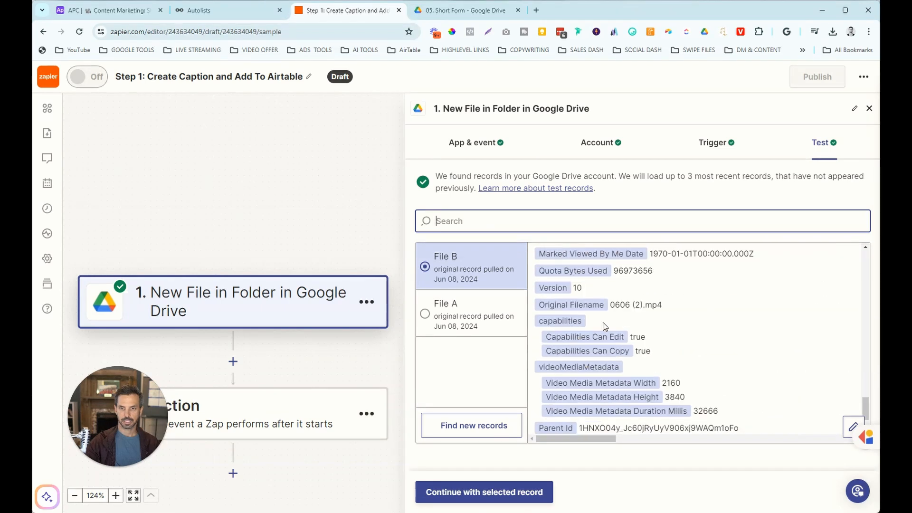
pyautogui.click(497, 425)
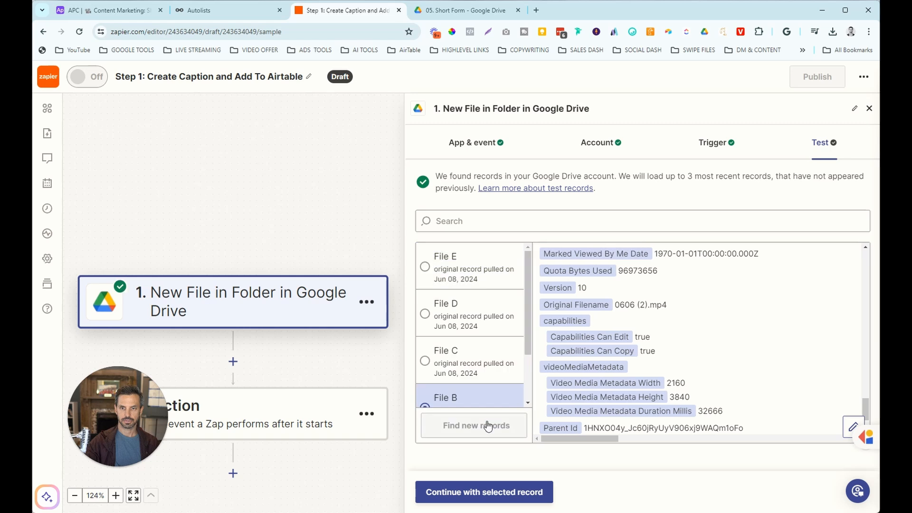
pyautogui.click(473, 271)
pyautogui.scroll(-10, 664, 310)
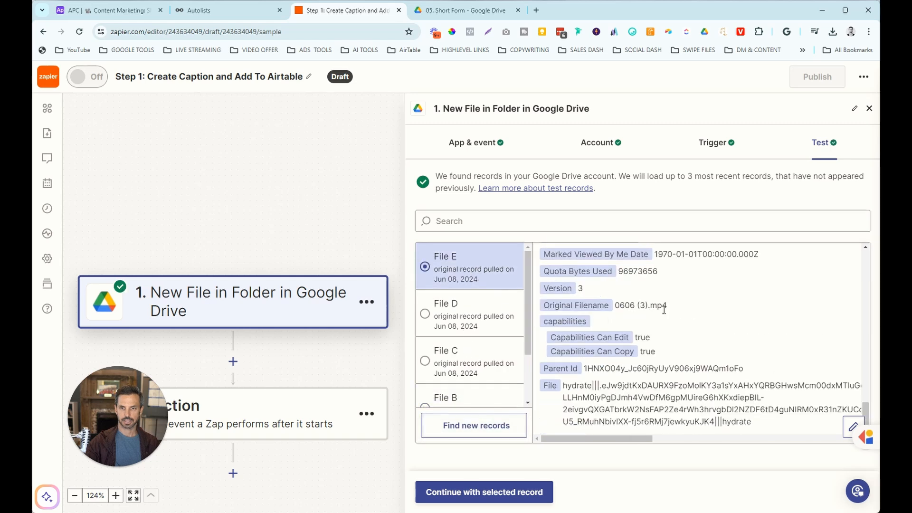
# Add CloudConvert's Convert a File as step 2 using the connected account.
pyautogui.click(505, 494)
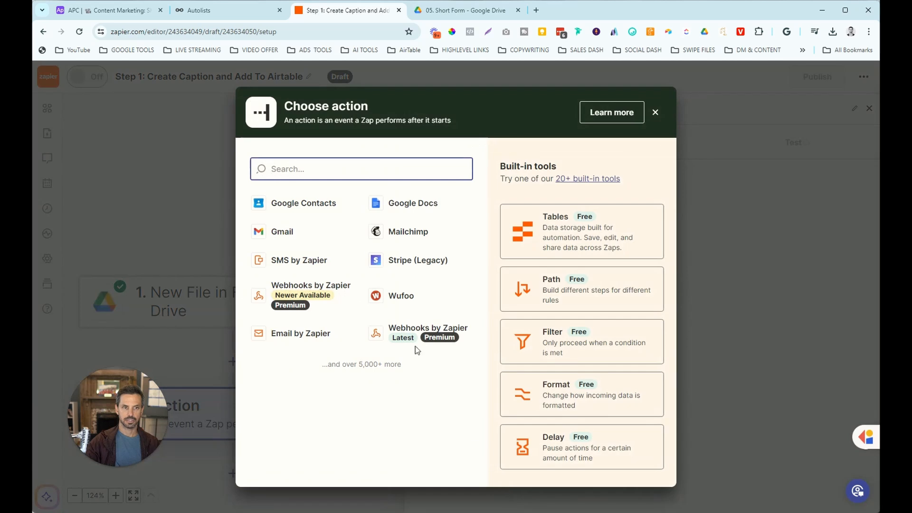
pyautogui.write('clou')
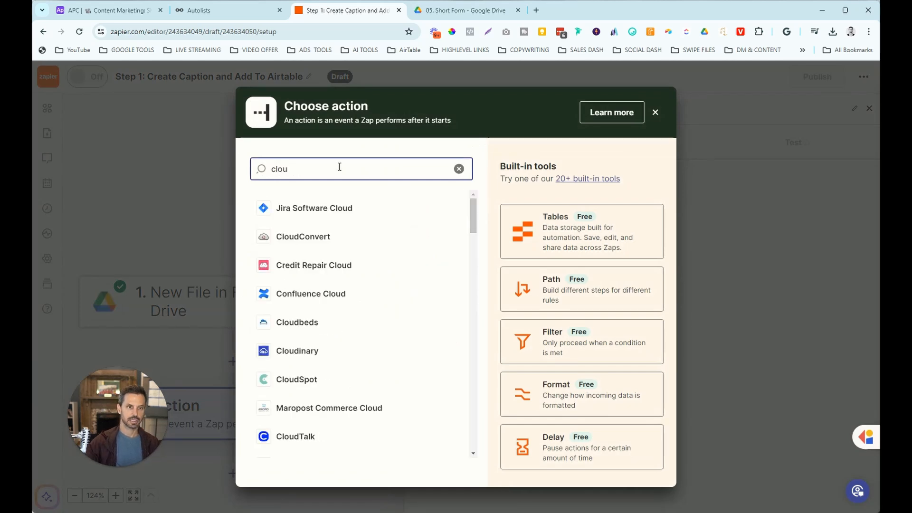
pyautogui.click(328, 240)
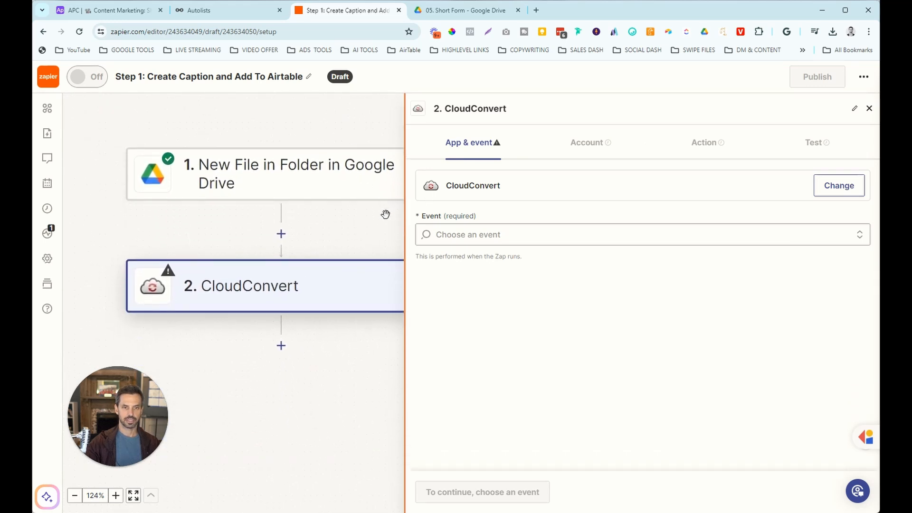
pyautogui.click(74, 495)
pyautogui.click(75, 496)
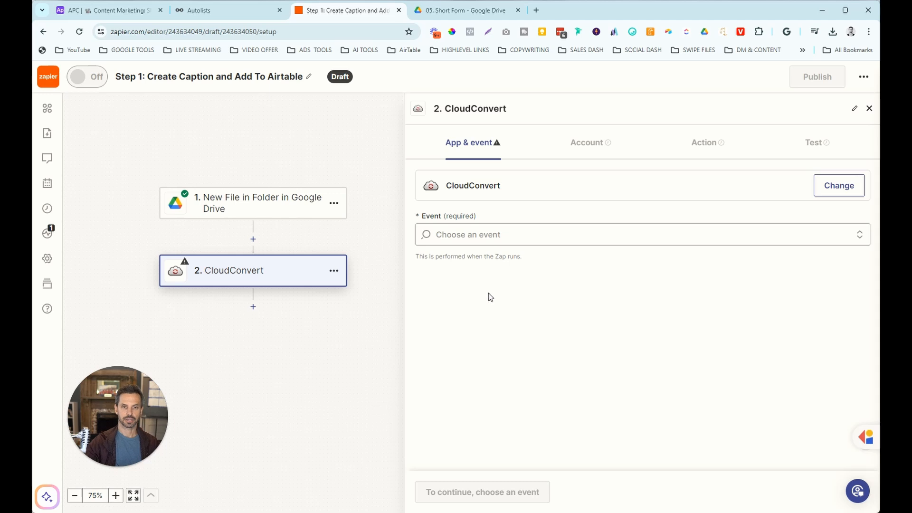
pyautogui.click(503, 235)
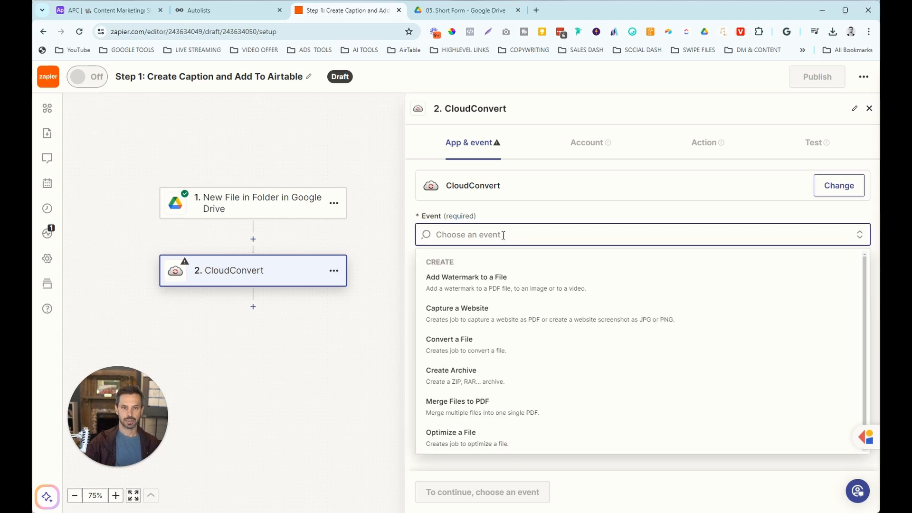
pyautogui.click(469, 350)
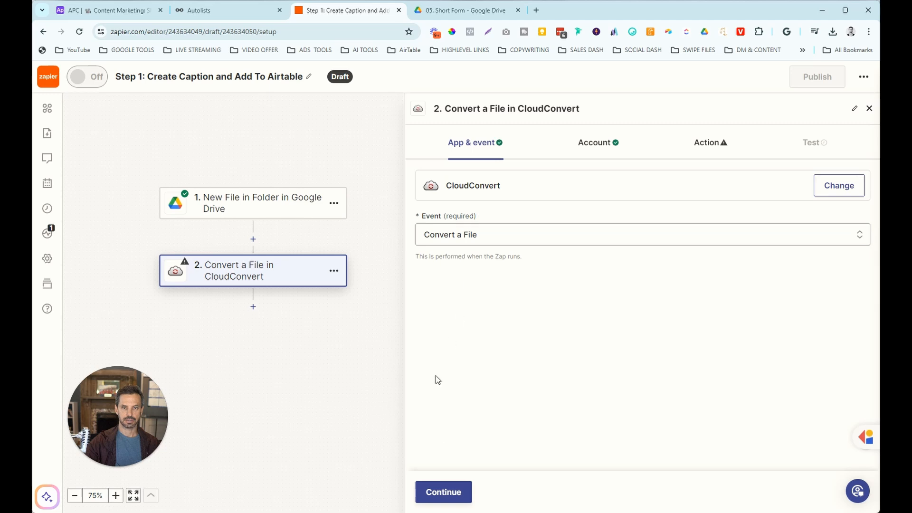
pyautogui.click(441, 491)
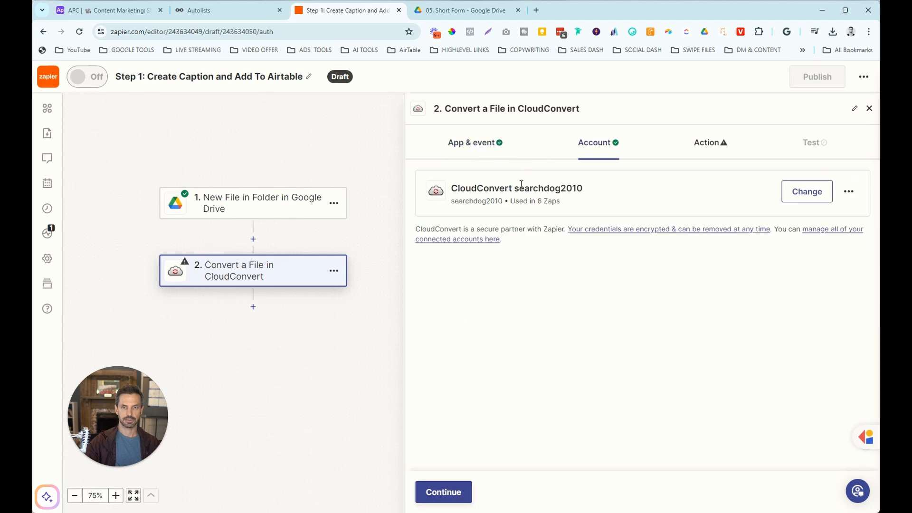
pyautogui.click(443, 491)
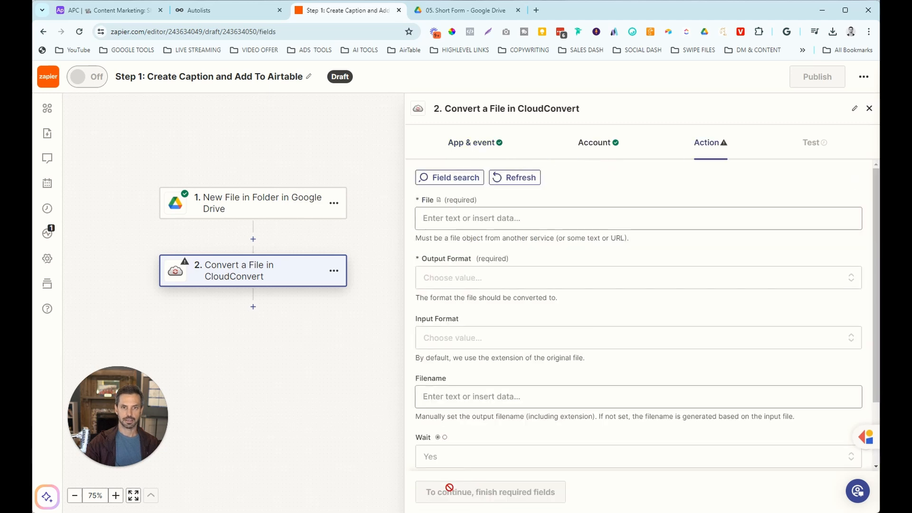
# Feed the Drive file into CloudConvert, convert it to mp3, and test the step.
pyautogui.click(471, 219)
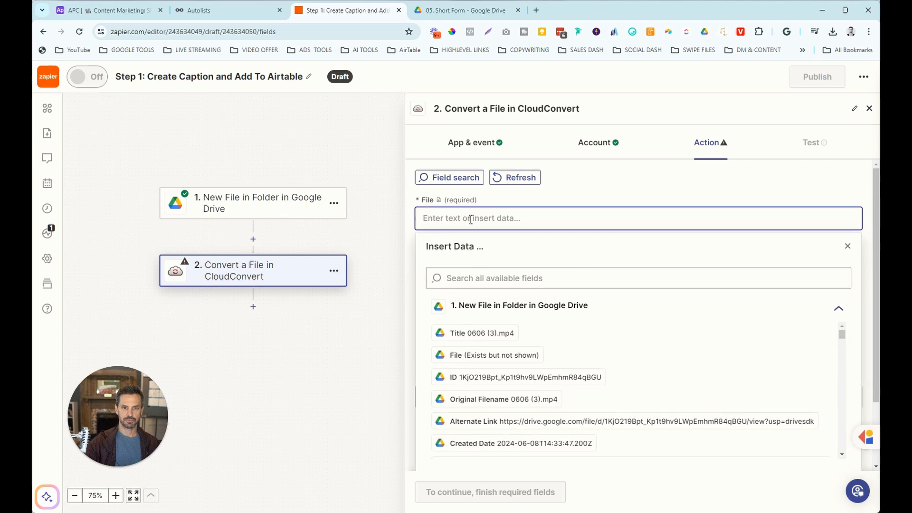
pyautogui.click(511, 360)
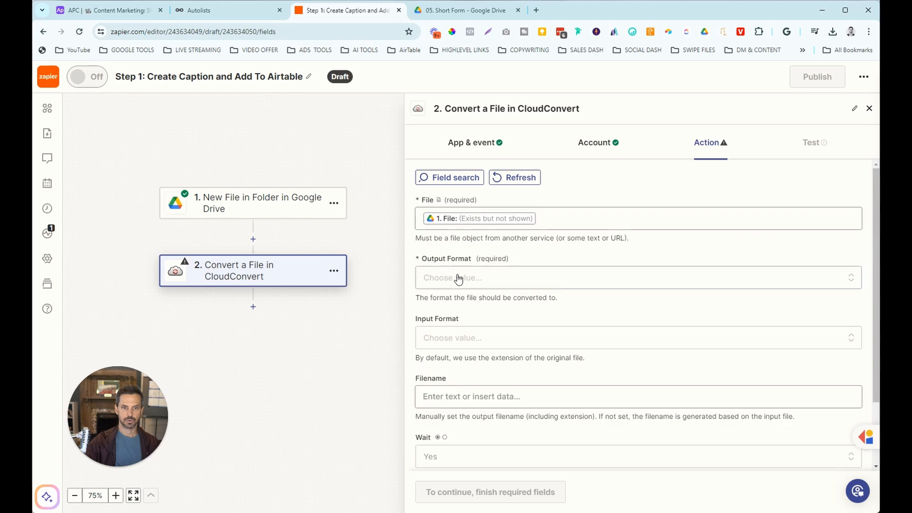
pyautogui.click(458, 278)
pyautogui.scroll(-4, 501, 358)
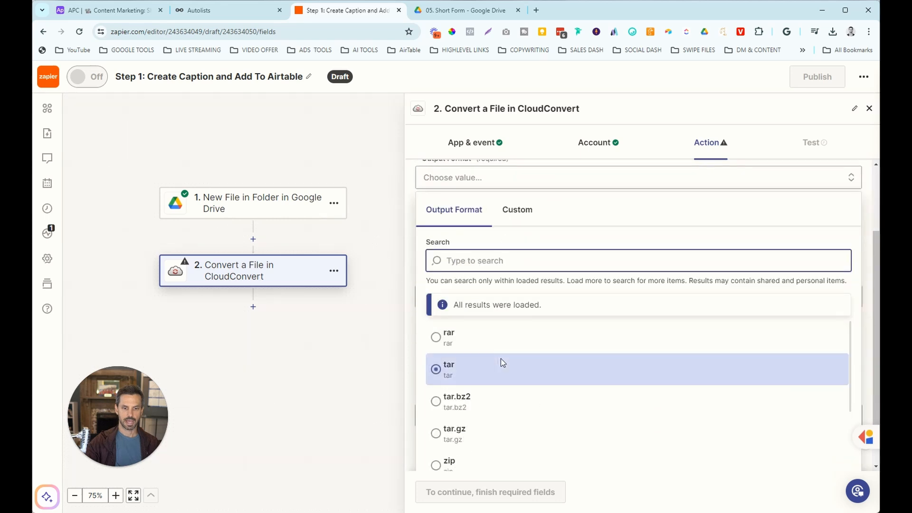
pyautogui.scroll(-5, 504, 361)
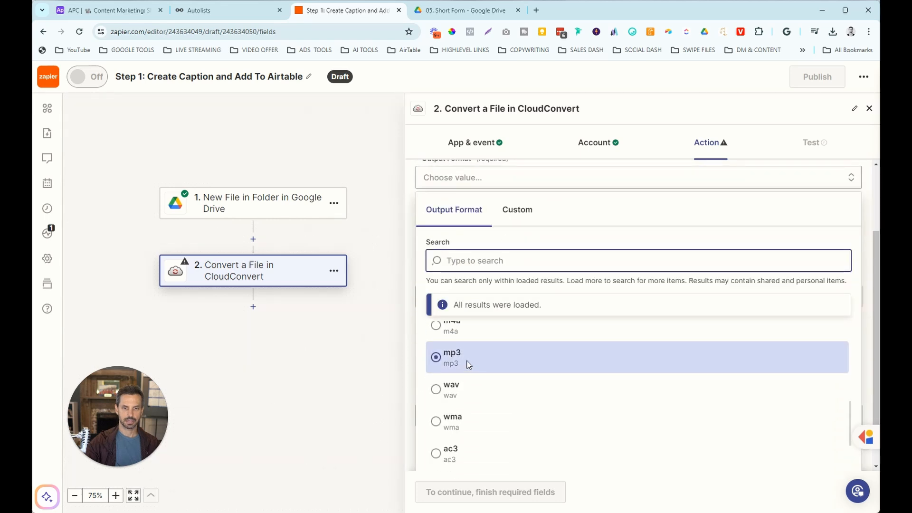
pyautogui.click(502, 364)
pyautogui.click(455, 491)
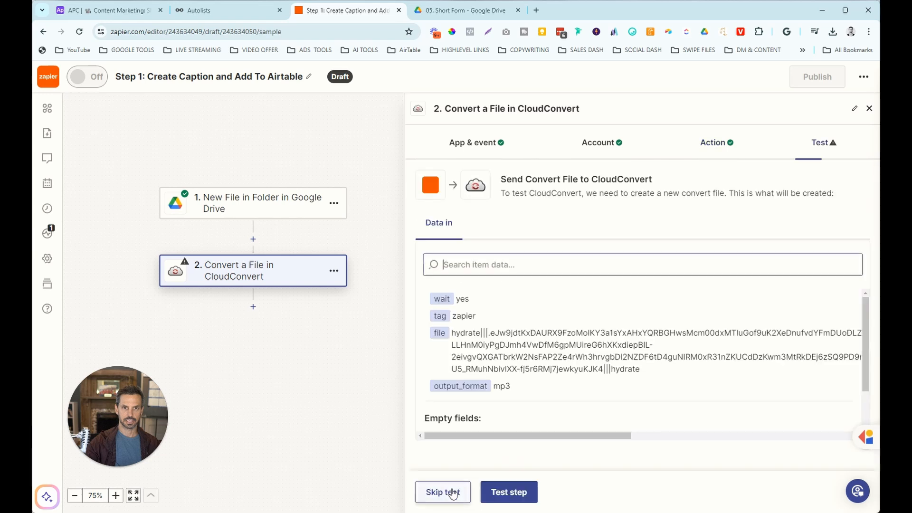
pyautogui.click(488, 493)
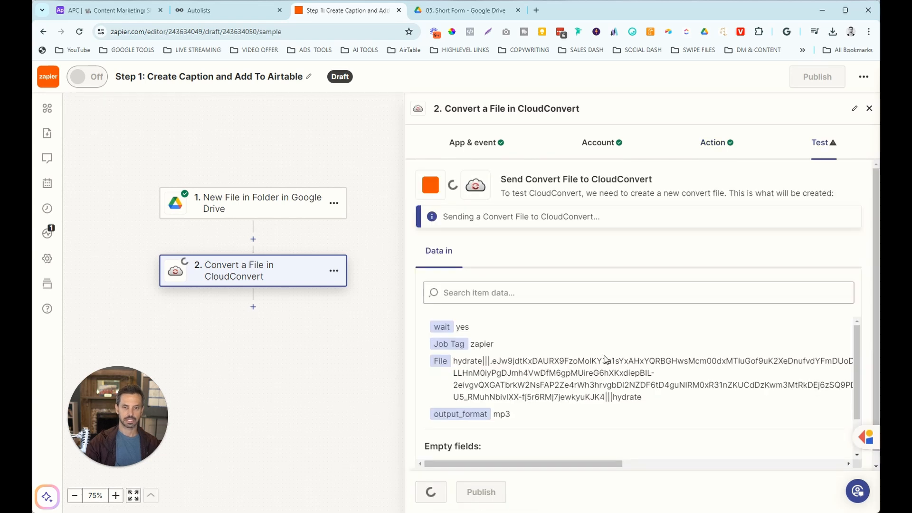
pyautogui.scroll(-5, 607, 362)
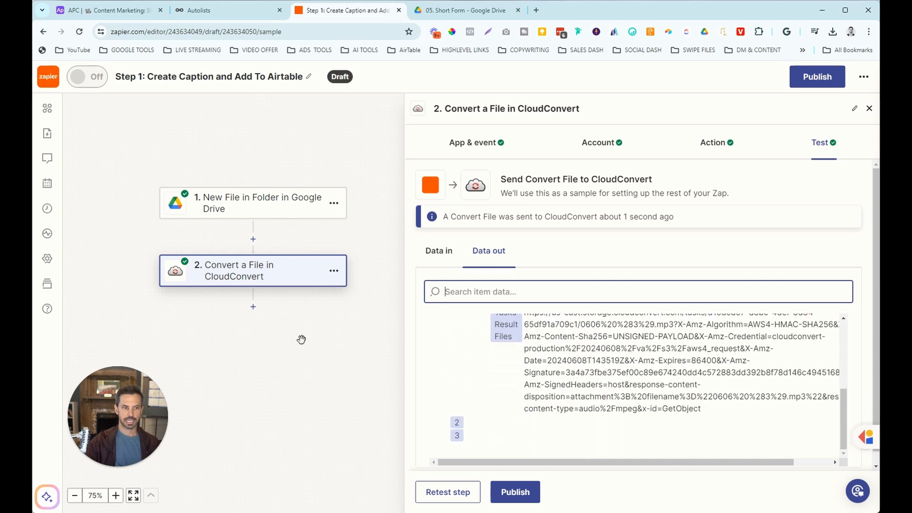
# Add OpenAI's Create Transcription as step 3 with the connected OpenAI account.
pyautogui.click(252, 307)
pyautogui.click(348, 170)
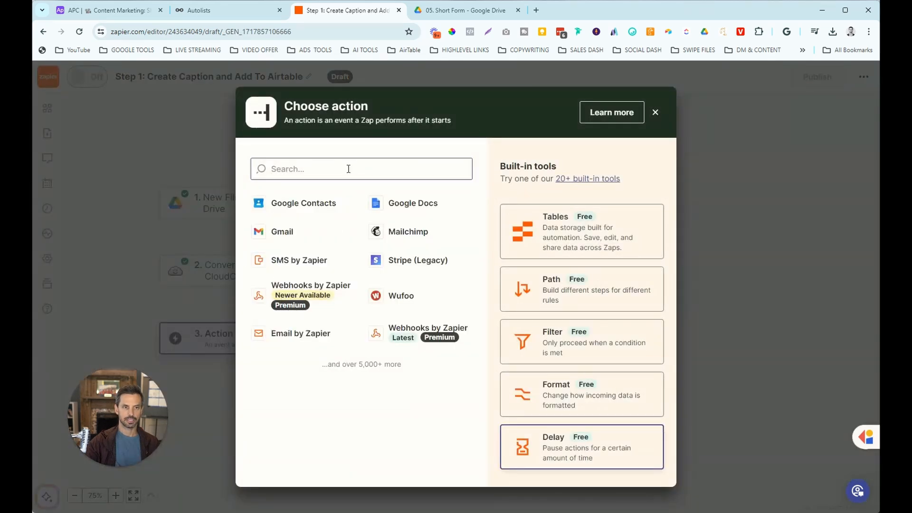
pyautogui.write('open')
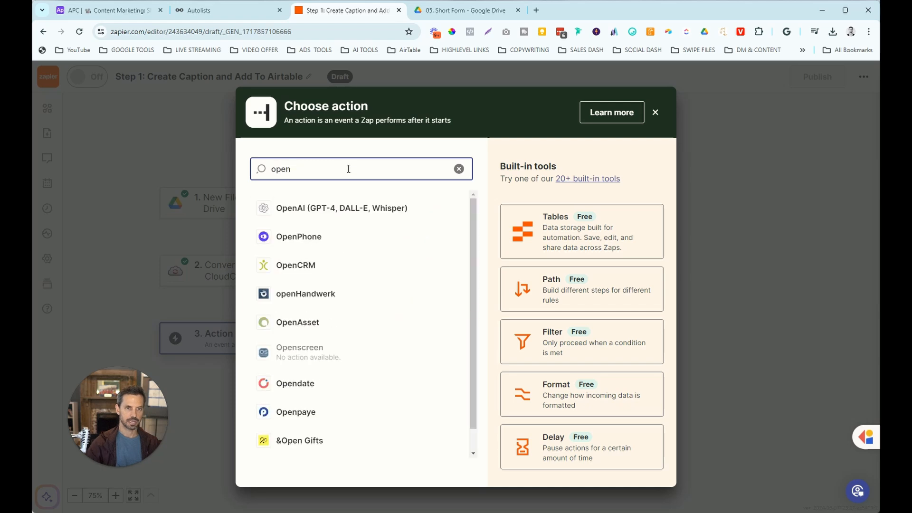
pyautogui.click(341, 208)
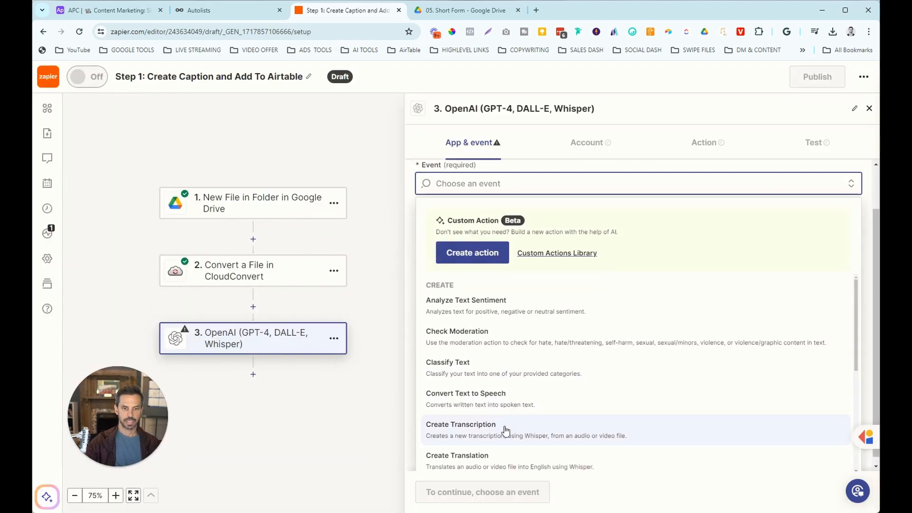
pyautogui.click(506, 430)
pyautogui.click(451, 493)
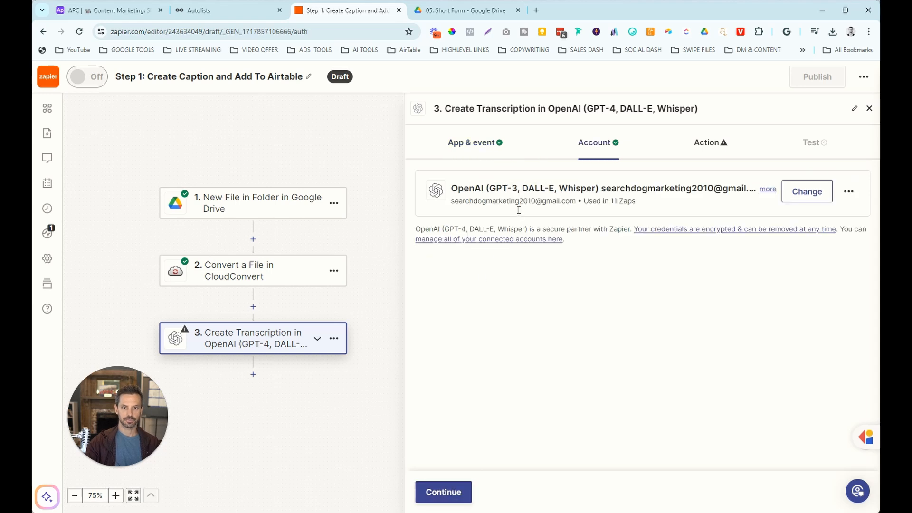
pyautogui.click(457, 493)
pyautogui.click(465, 223)
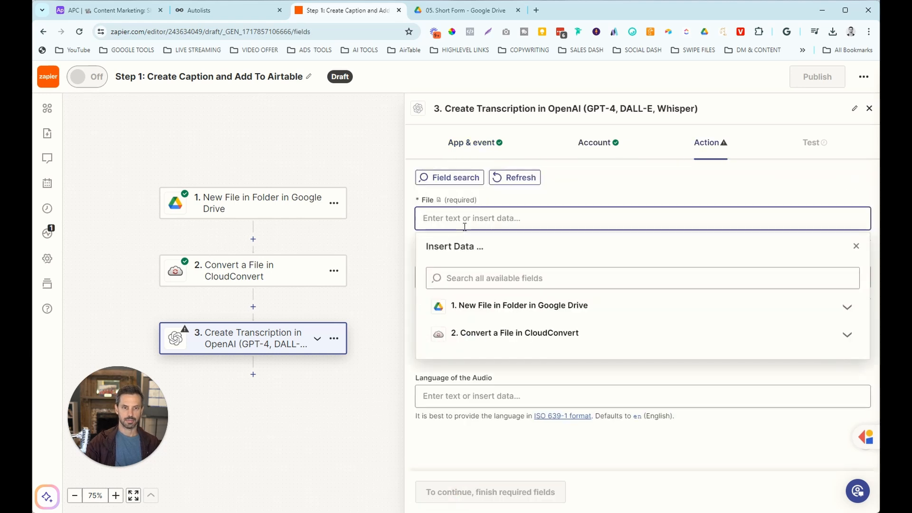
# Map CloudConvert's Tasks Result Files into the transcription File field.
pyautogui.click(494, 334)
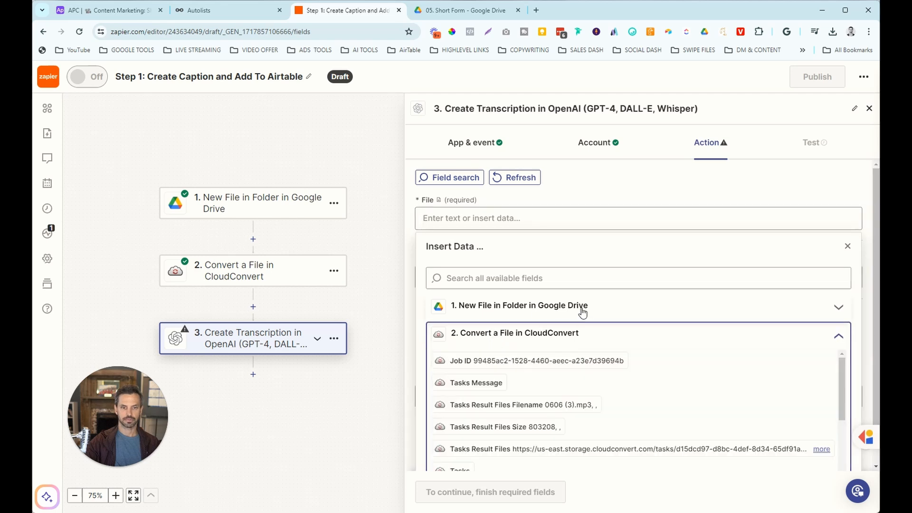
pyautogui.scroll(-1, 620, 365)
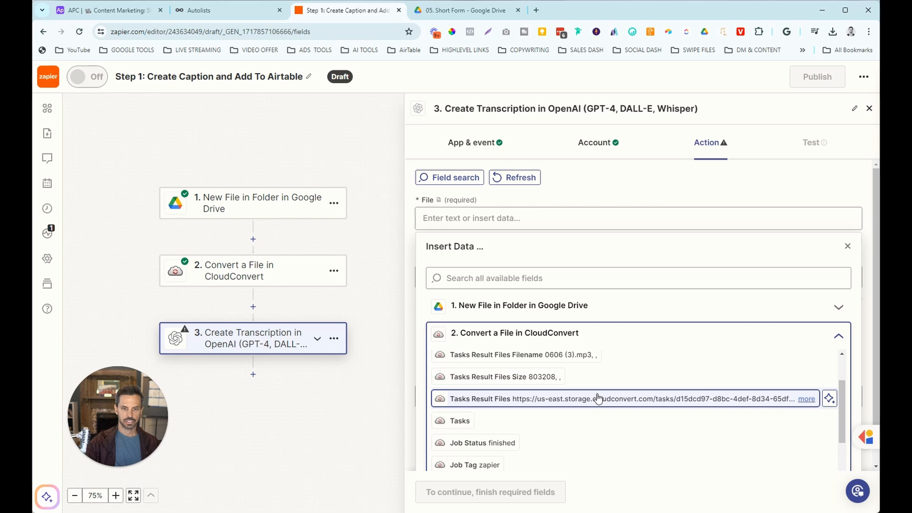
pyautogui.scroll(-1, 592, 409)
pyautogui.scroll(1, 592, 410)
pyautogui.click(591, 399)
# Enter the prompt 'Please transcribe the following audio:' and test the transcription step.
pyautogui.click(467, 277)
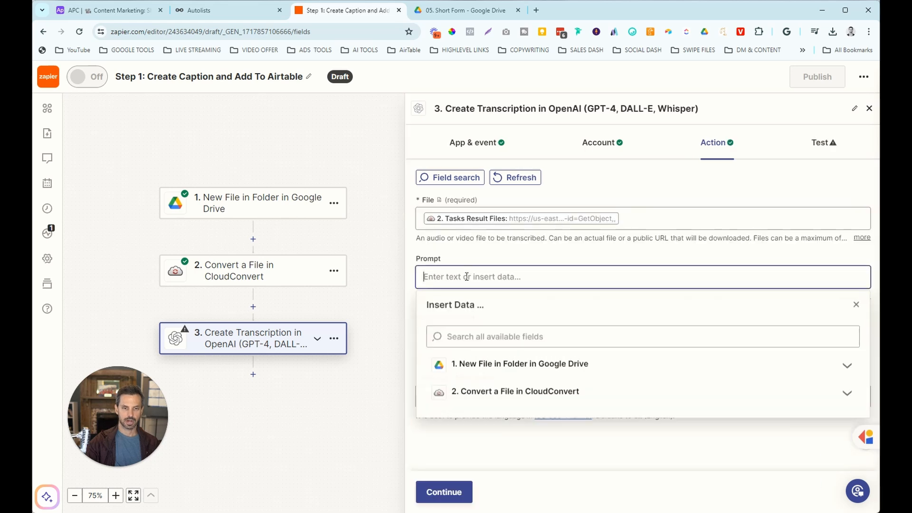
pyautogui.write('Please')
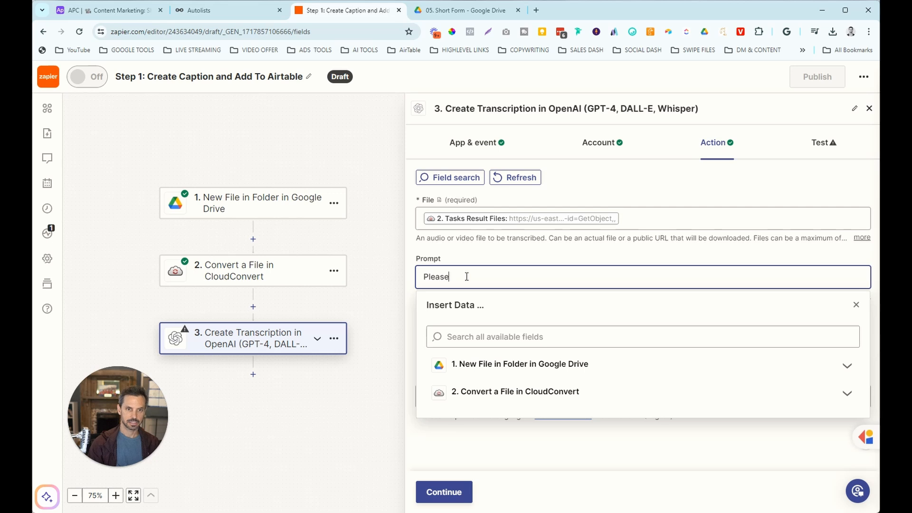
pyautogui.write(' t')
pyautogui.write('ranscripe the')
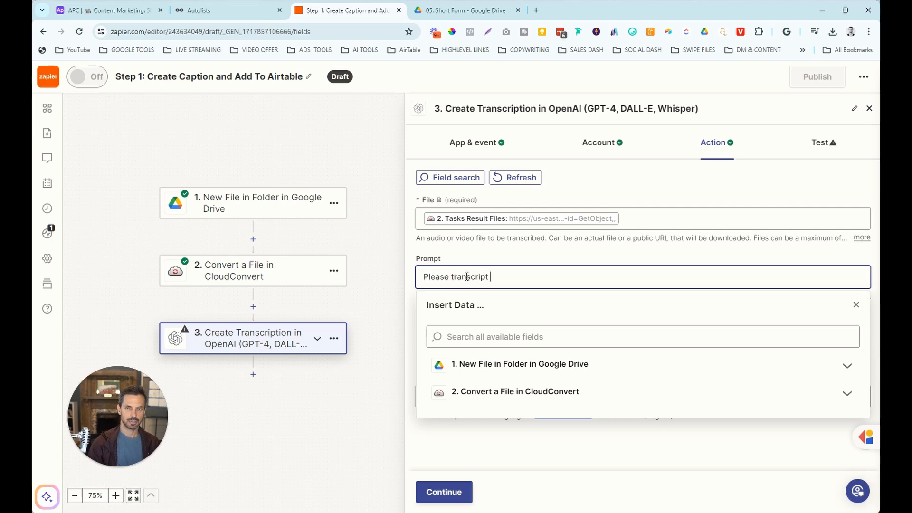
pyautogui.press('BackSpace')
pyautogui.press('BackSpace')
pyautogui.write('e the following a')
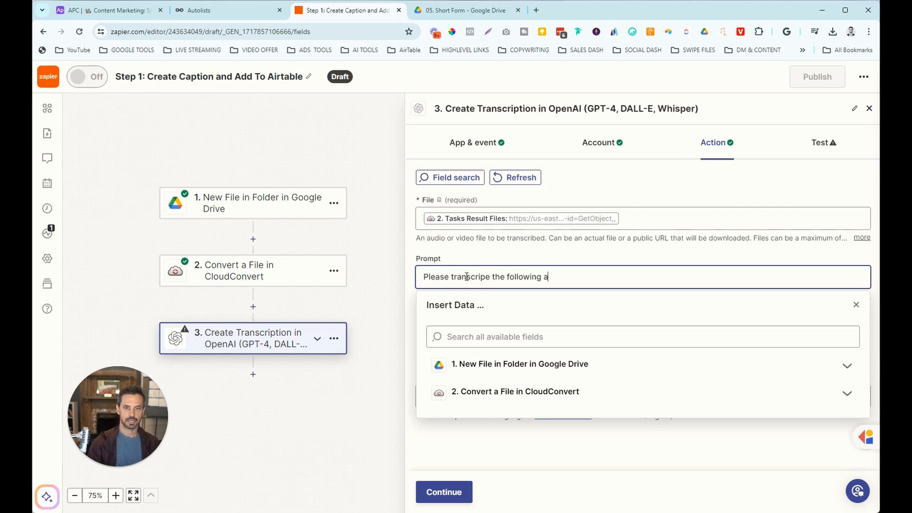
pyautogui.write('udio:')
pyautogui.click(466, 492)
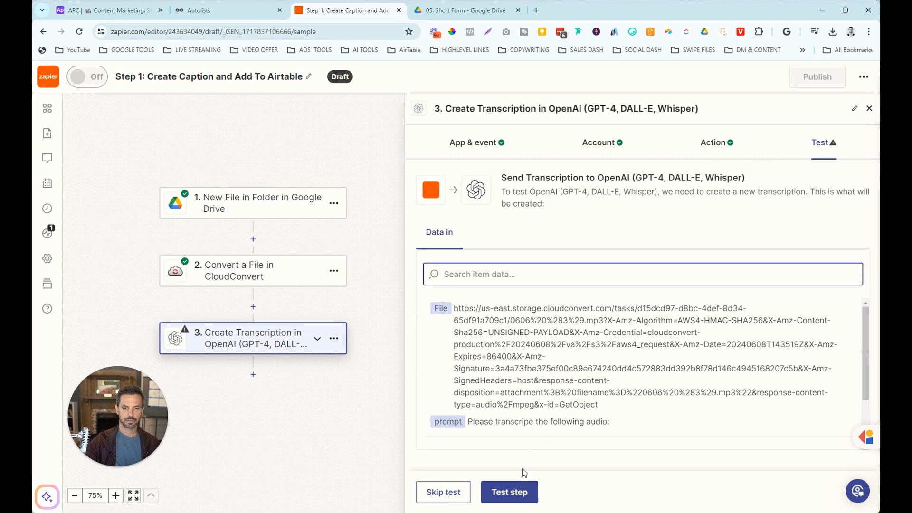
pyautogui.click(511, 489)
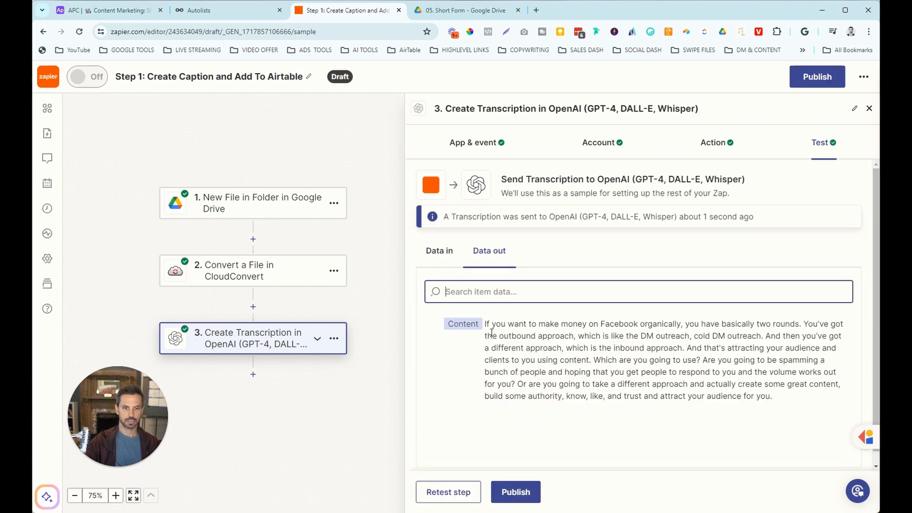
# Add ChatGPT's Conversation event as step 4 and connect the first ChatGPT account.
pyautogui.click(253, 374)
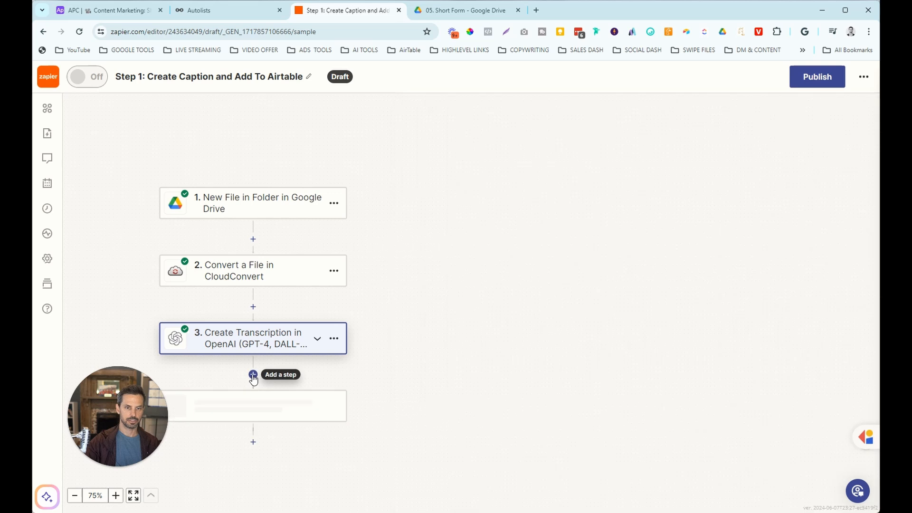
pyautogui.write('chat')
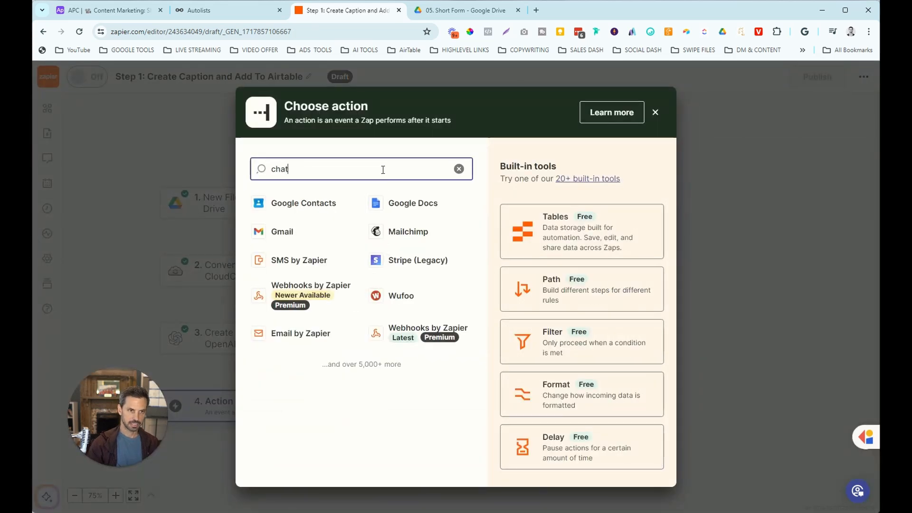
pyautogui.click(321, 209)
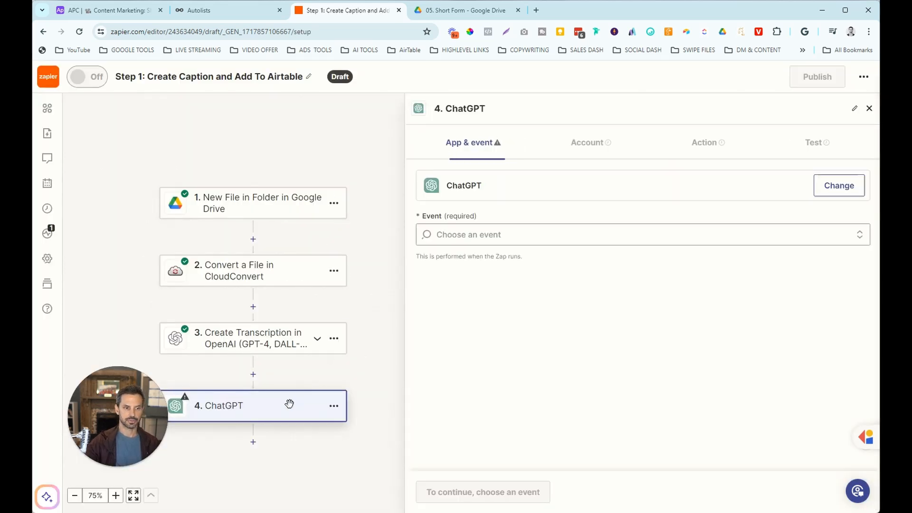
pyautogui.click(472, 236)
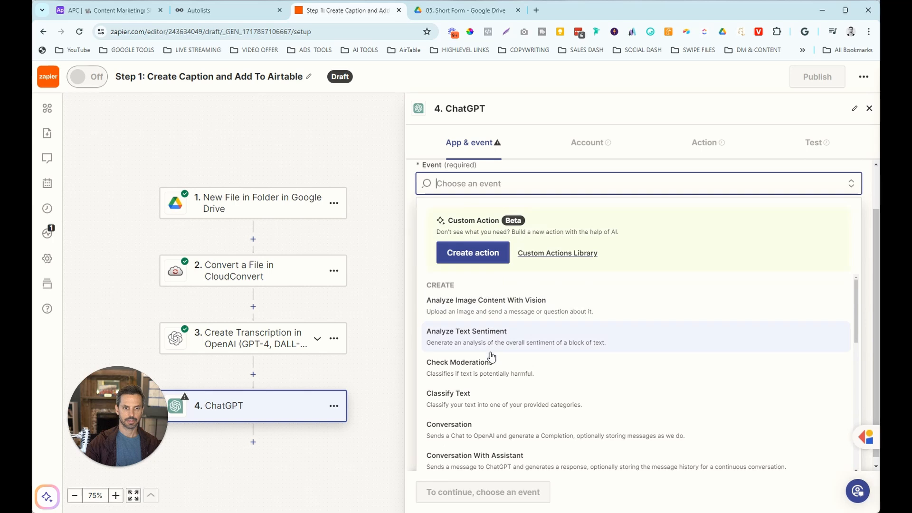
pyautogui.scroll(-1, 503, 370)
pyautogui.click(477, 380)
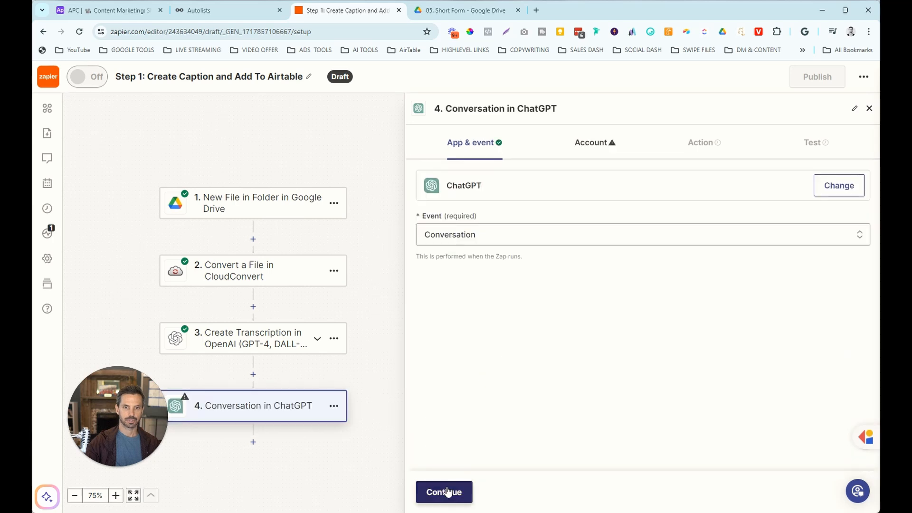
pyautogui.click(446, 492)
pyautogui.click(834, 191)
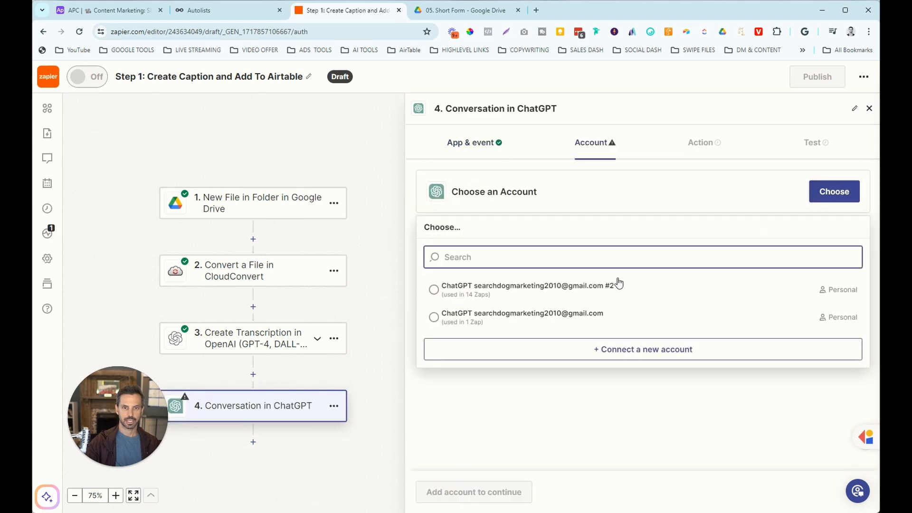
pyautogui.click(556, 290)
pyautogui.scroll(-1, 550, 345)
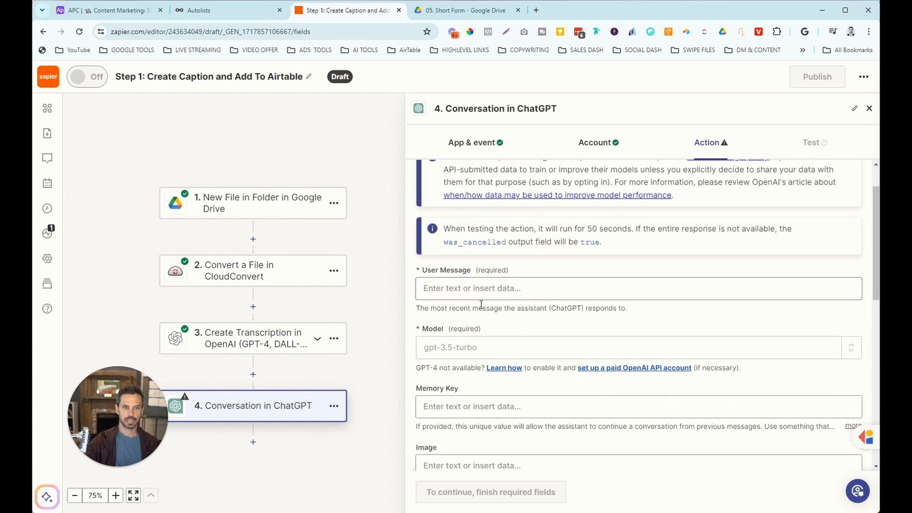
# Write a User Message asking ChatGPT to rewrite the transcription line by line, correcting misspellings and grammar.
pyautogui.click(474, 288)
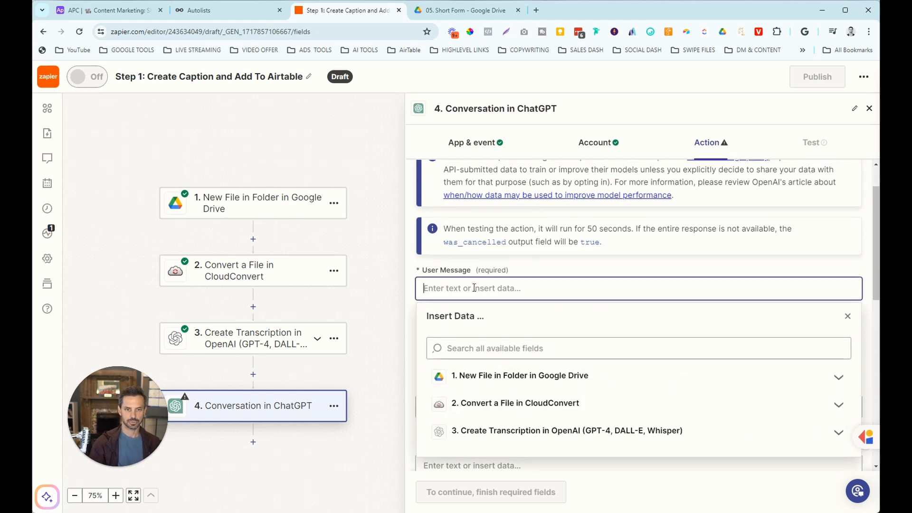
pyautogui.write('Please rewrite th')
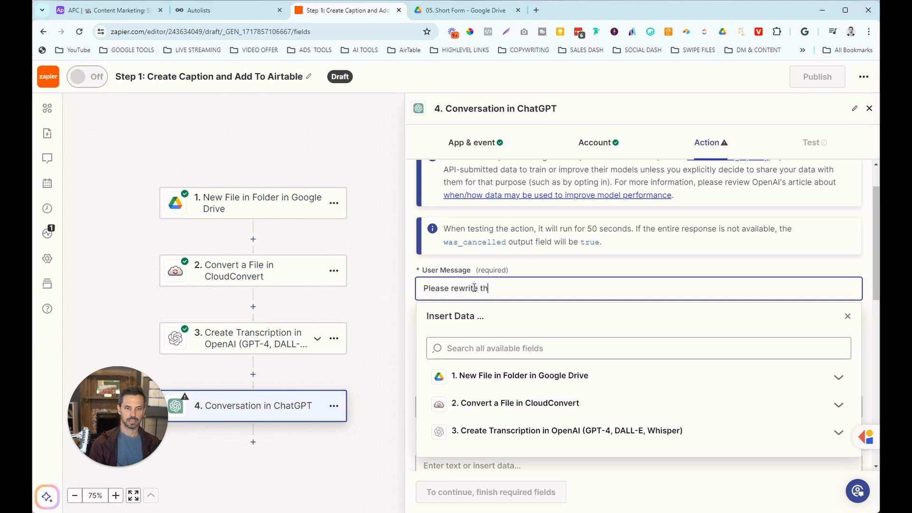
pyautogui.write('is transcription into a social media post. Keep all the orn')
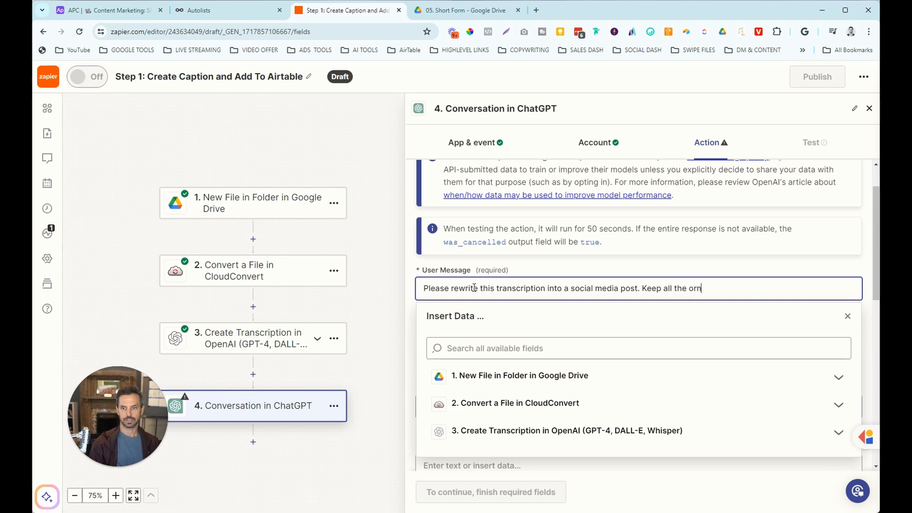
pyautogui.press('BackSpace')
pyautogui.write('iginal cone')
pyautogui.write('nt form')
pyautogui.press('BackSpace')
pyautogui.press('BackSpace')
pyautogui.press('BackSpace')
pyautogui.write('rom the transcrit')
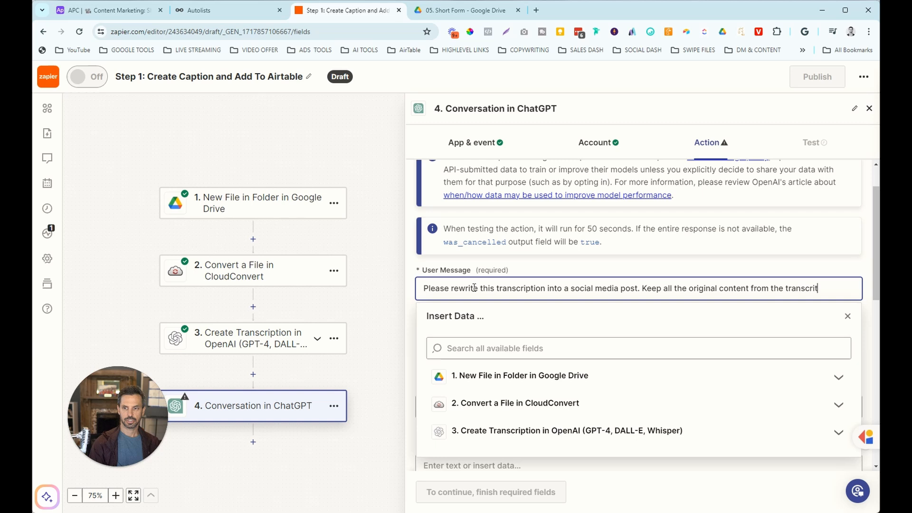
pyautogui.press('BackSpace')
pyautogui.write('ption b')
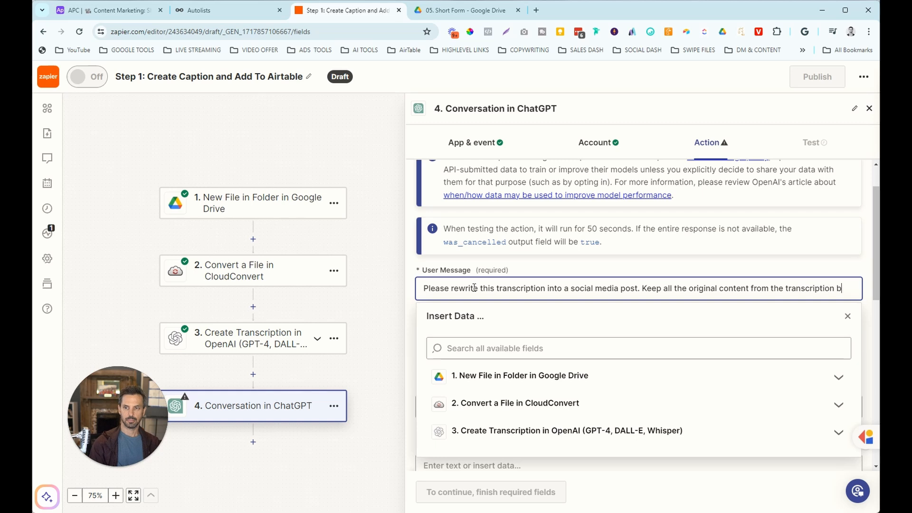
pyautogui.write('ut sep')
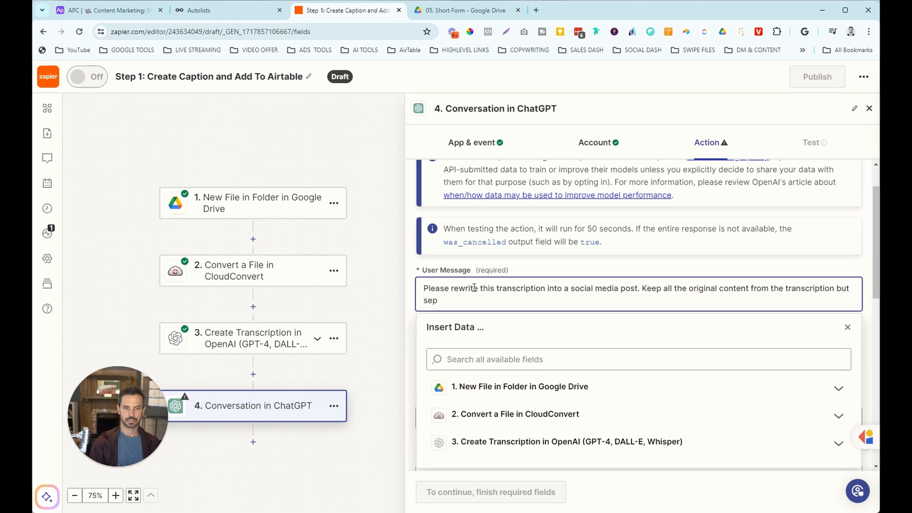
pyautogui.write('arate each sentence by a')
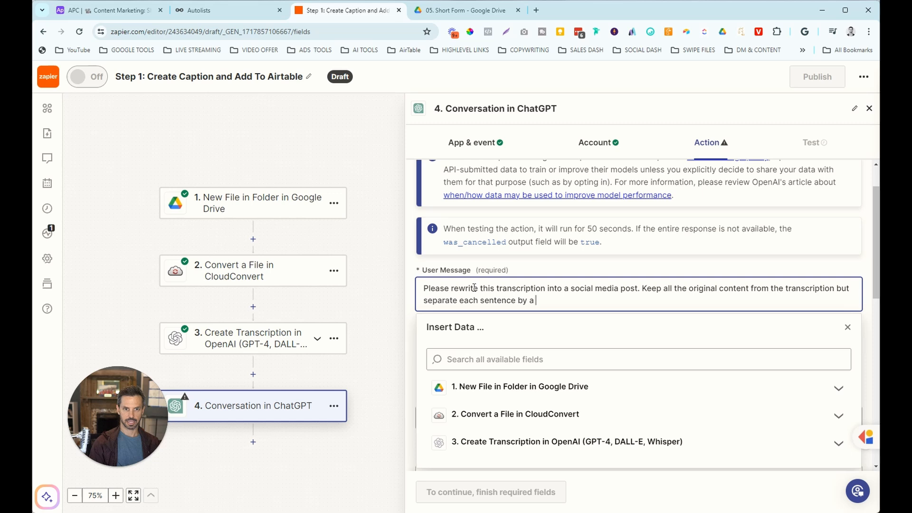
pyautogui.press('BackSpace')
pyautogui.press('BackSpace')
pyautogui.press('BackSpace')
pyautogui.press('BackSpace')
pyautogui.press('BackSpace')
pyautogui.write('wit')
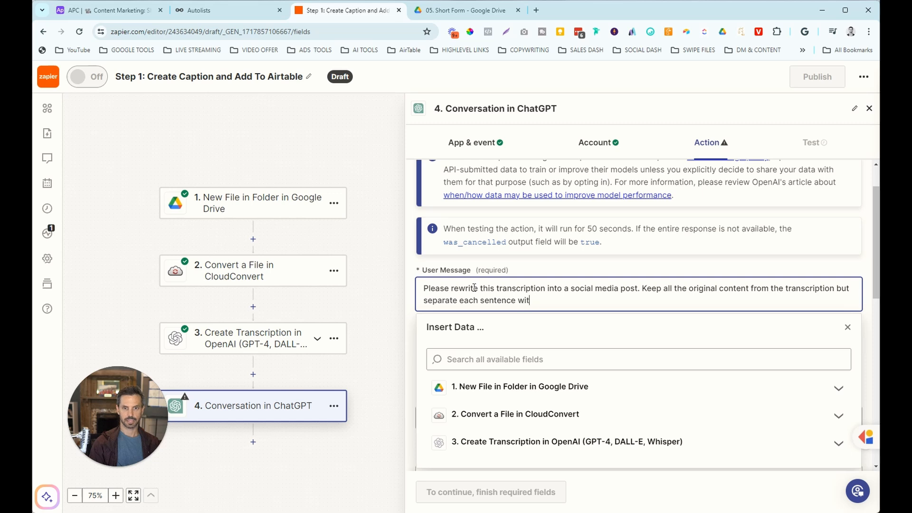
pyautogui.write('h a line. Plea')
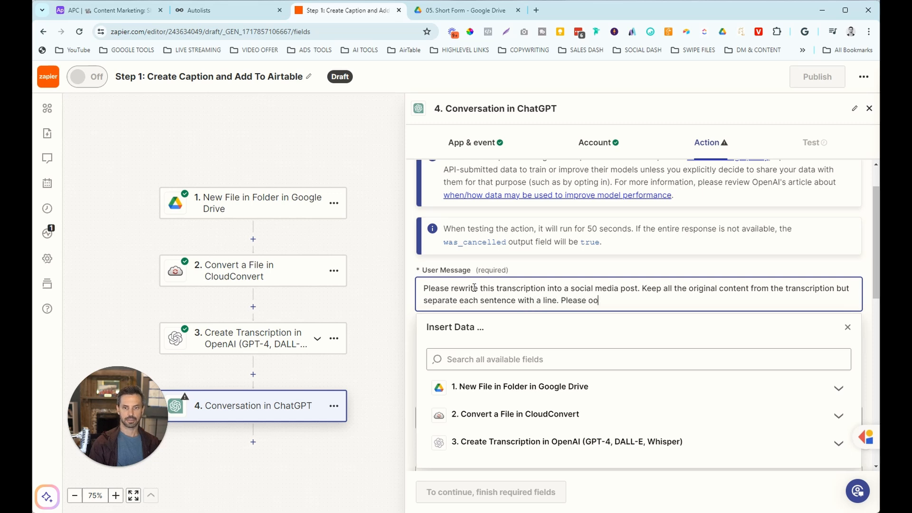
pyautogui.write('se co')
pyautogui.press('BackSpace')
pyautogui.write('correct any misspelling or gram')
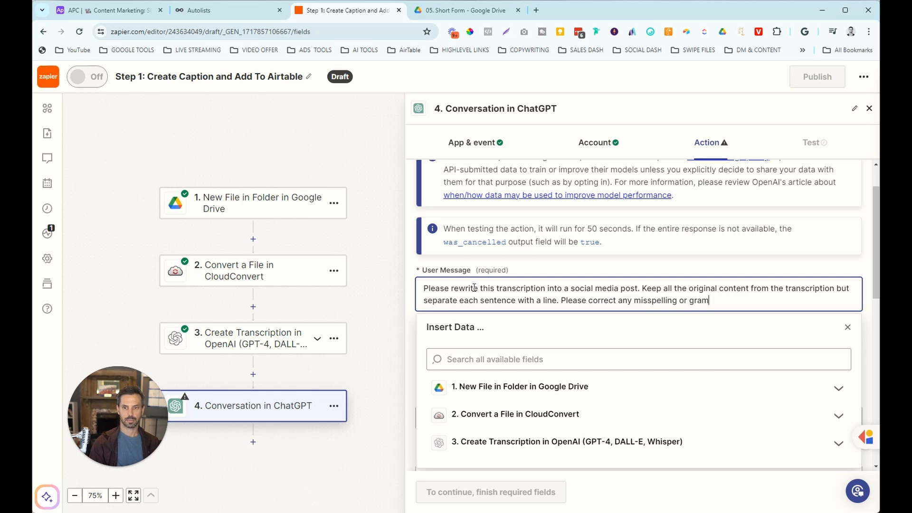
pyautogui.write('mar mistakes.')
pyautogui.click(508, 323)
# Append step 3's transcription Content to the User Message and continue past the remaining fields.
pyautogui.click(789, 303)
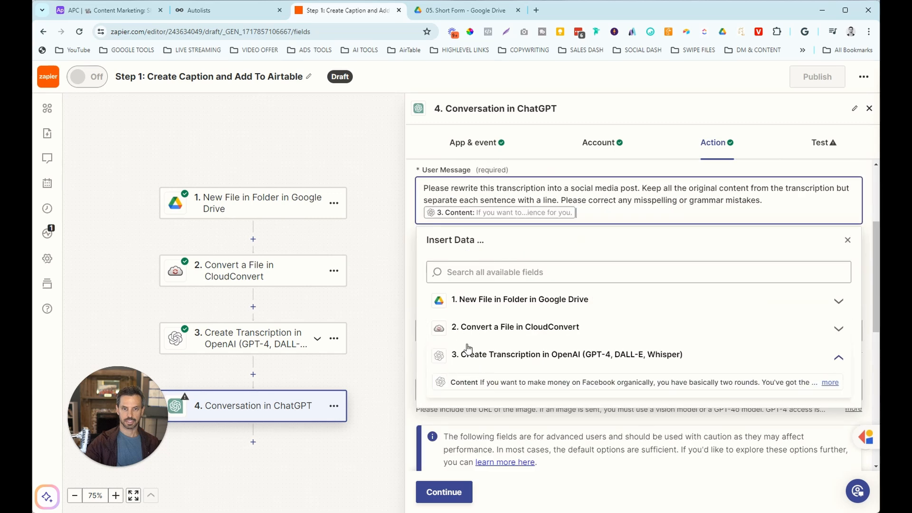
pyautogui.click(407, 244)
pyautogui.scroll(-1, 513, 287)
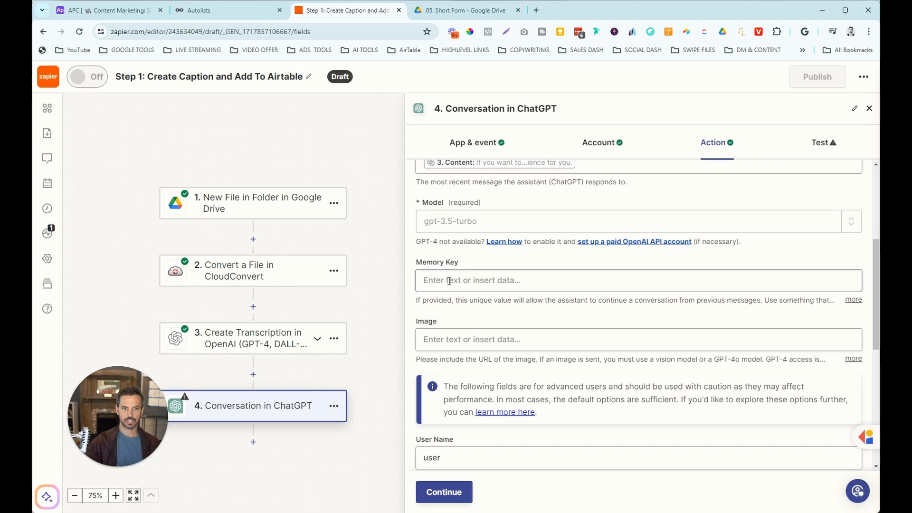
pyautogui.scroll(-4, 451, 283)
pyautogui.scroll(-3, 450, 281)
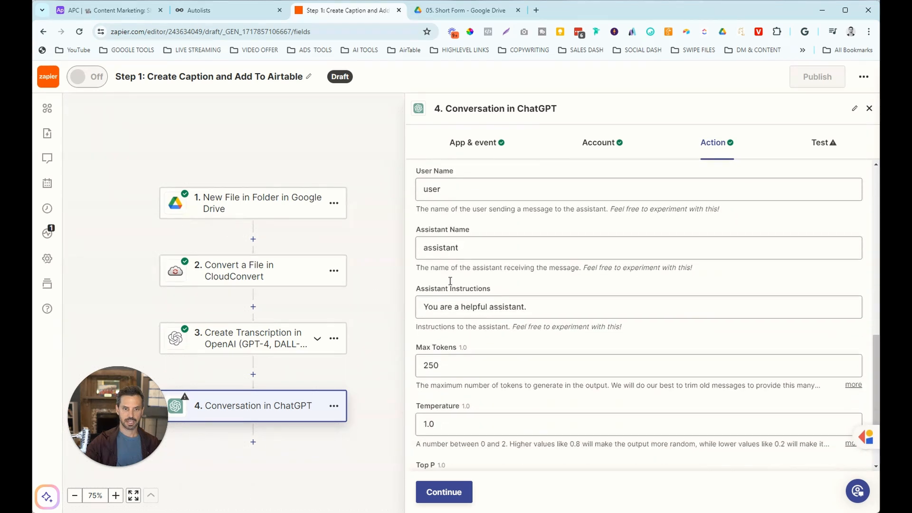
pyautogui.click(444, 493)
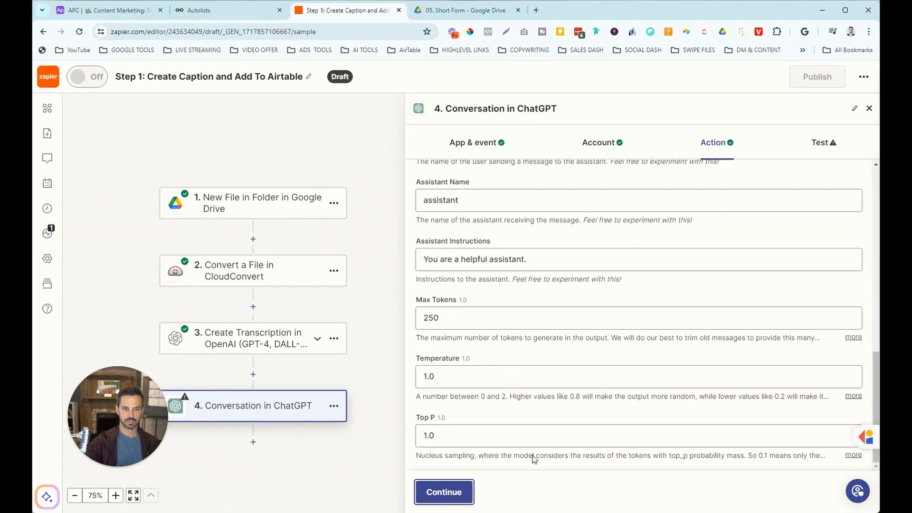
# Test the ChatGPT step and review the returned social media post with hashtags.
pyautogui.click(514, 489)
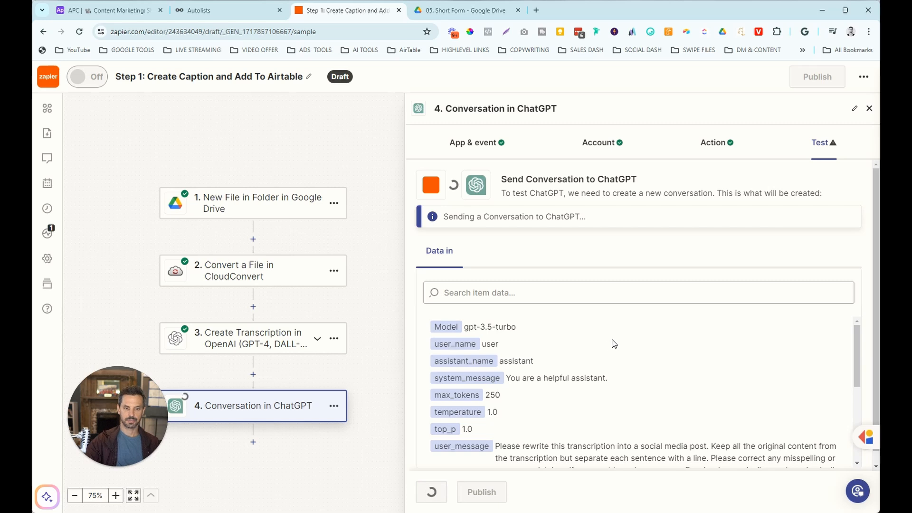
pyautogui.scroll(-5, 608, 347)
pyautogui.scroll(-2, 582, 364)
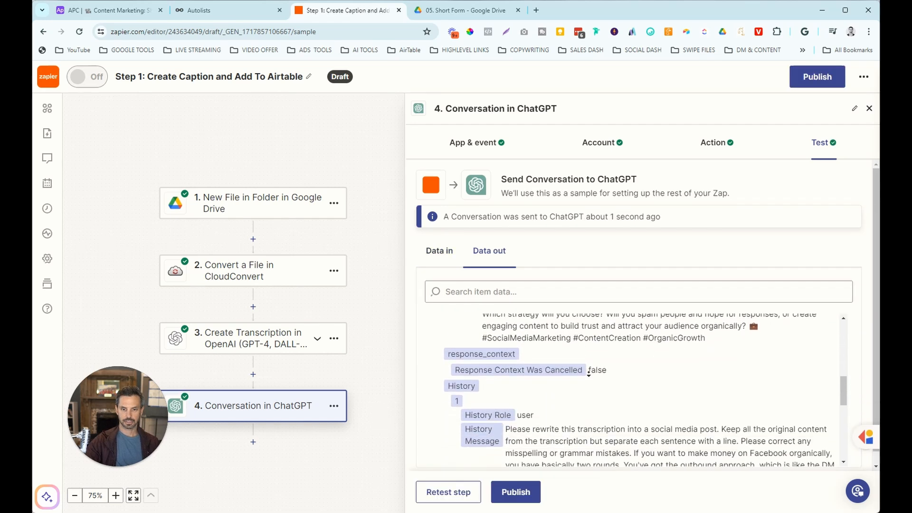
pyautogui.scroll(3, 737, 358)
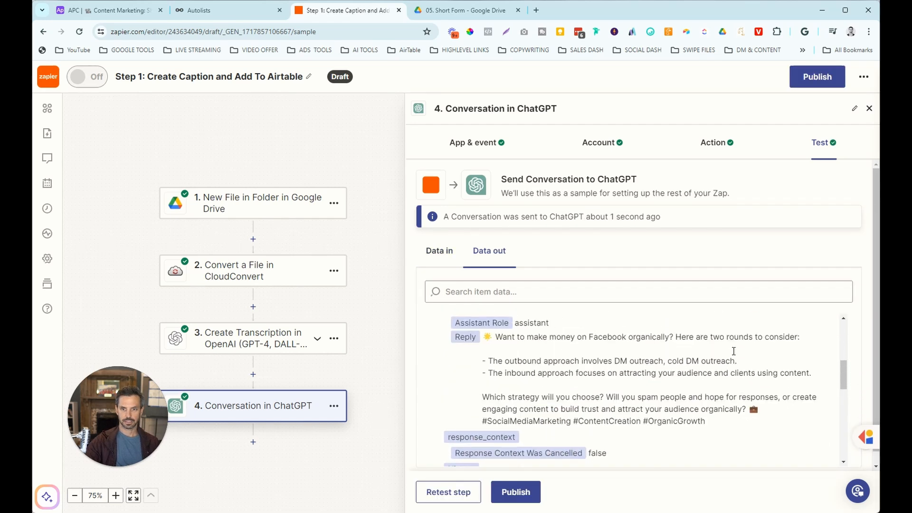
pyautogui.scroll(-6, 764, 410)
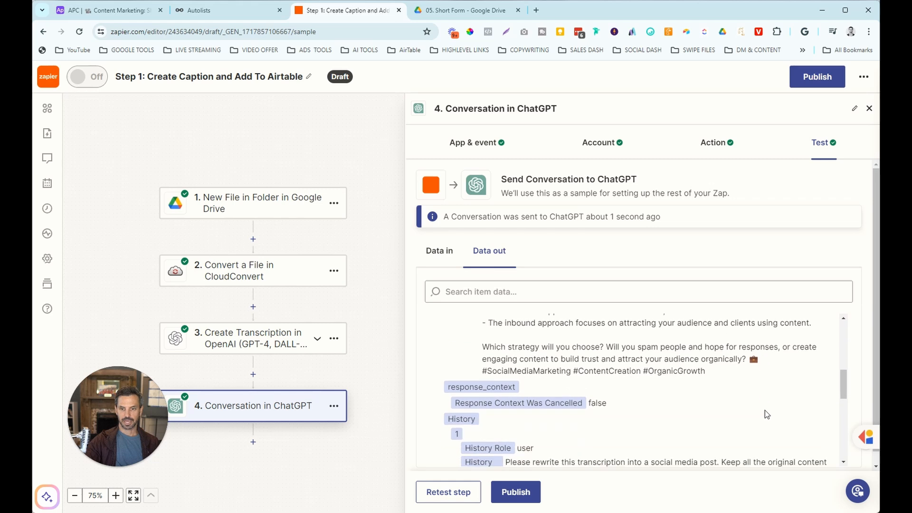
pyautogui.scroll(-4, 715, 404)
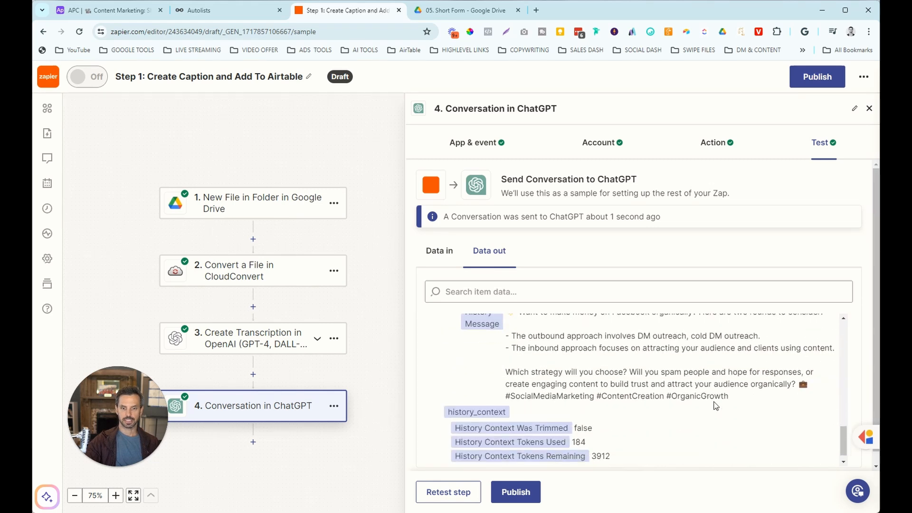
# Add Airtable Create Record as step 5 and begin connecting a new Airtable account.
pyautogui.click(253, 441)
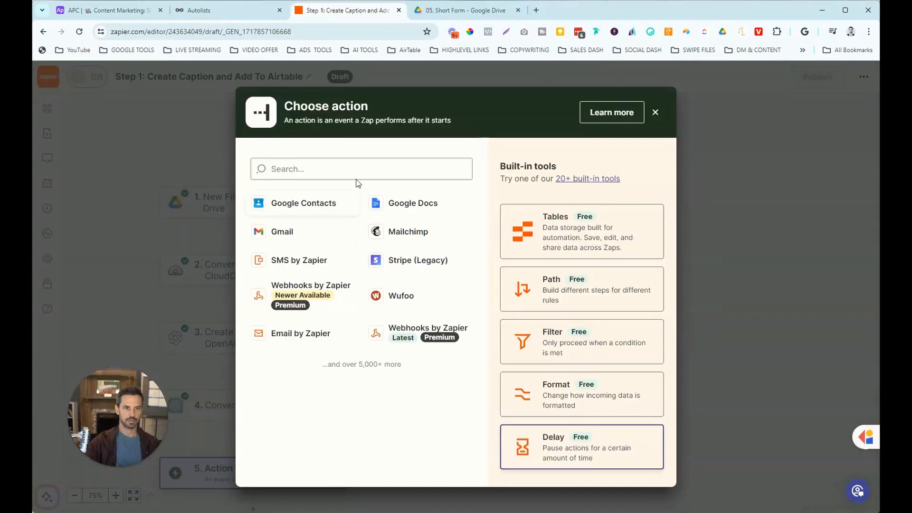
pyautogui.write('airta')
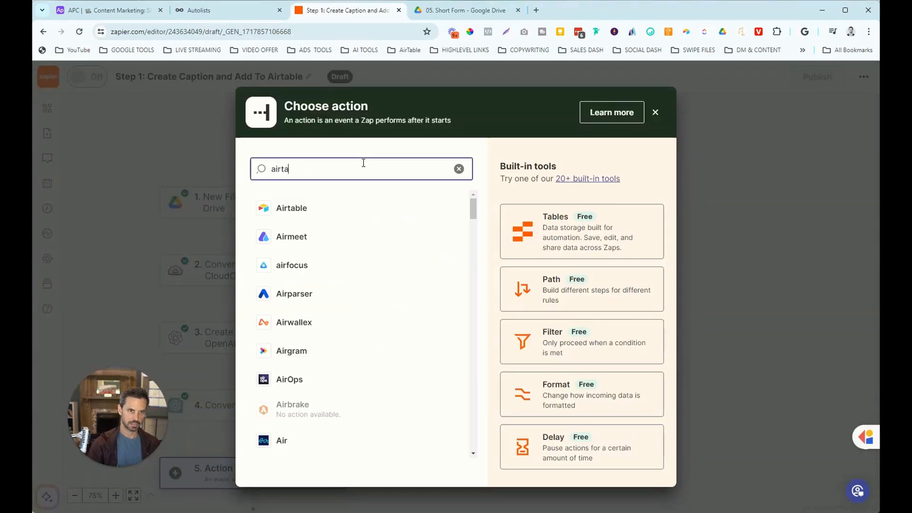
pyautogui.click(292, 207)
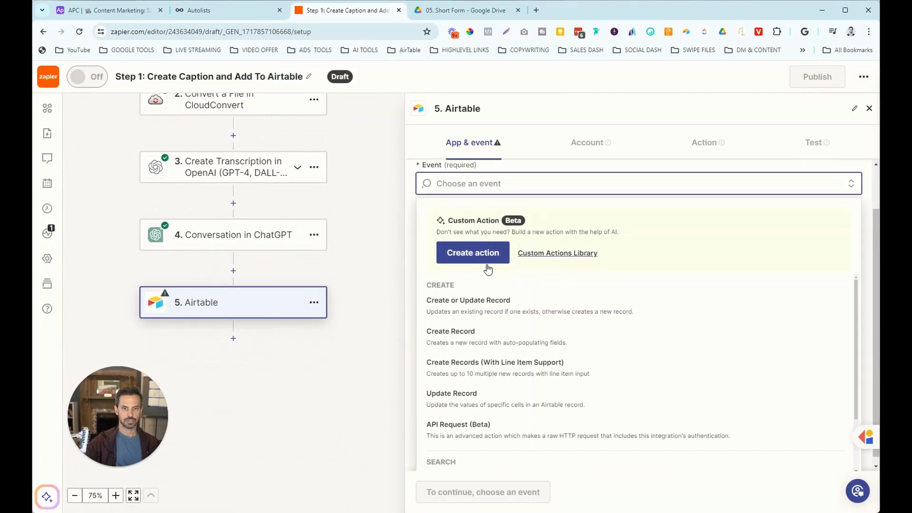
pyautogui.click(476, 332)
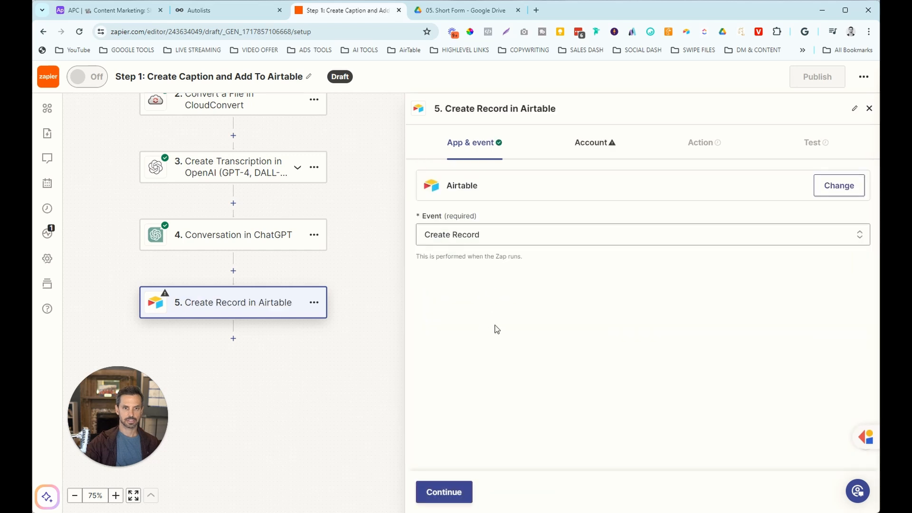
pyautogui.click(453, 490)
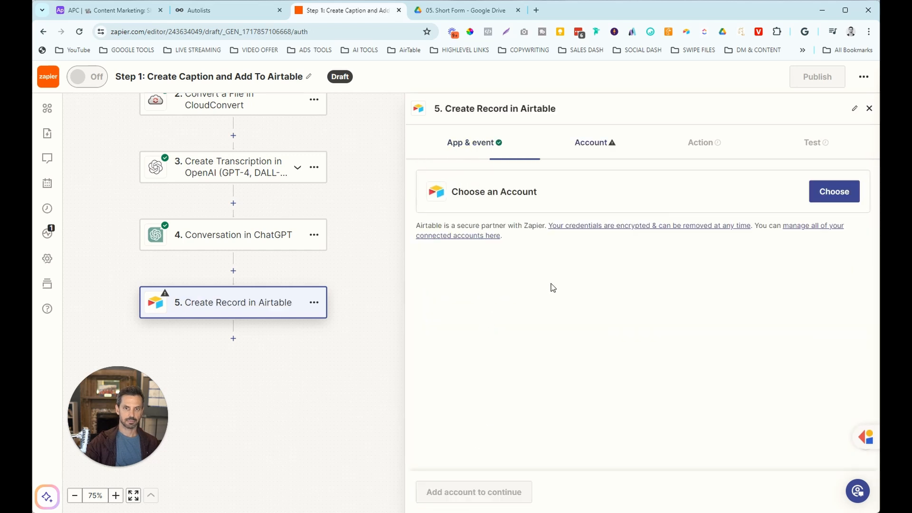
pyautogui.click(825, 197)
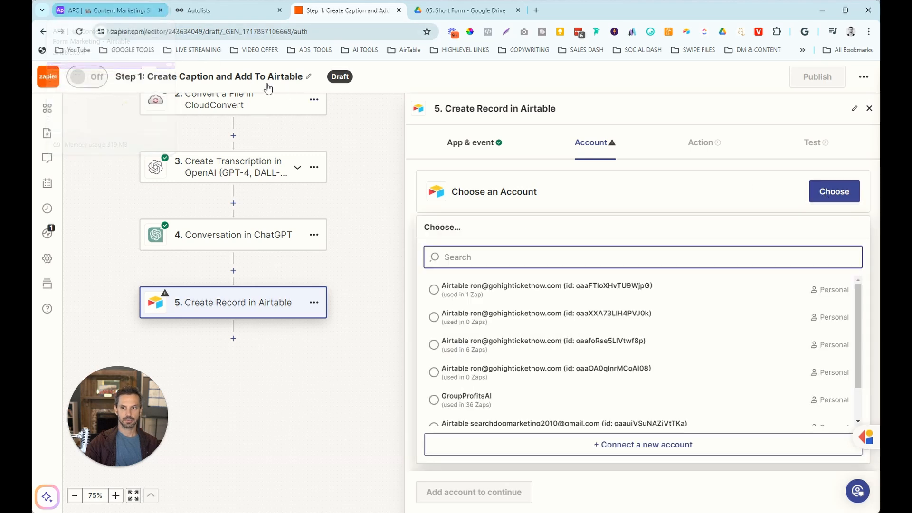
pyautogui.click(612, 444)
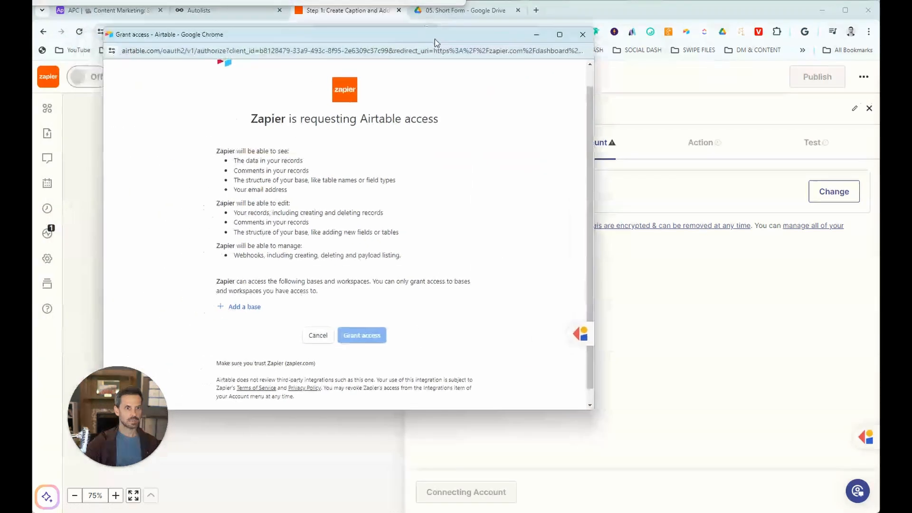
# Add the APC | Content Marketing base to the bases Zapier may access.
pyautogui.click(251, 307)
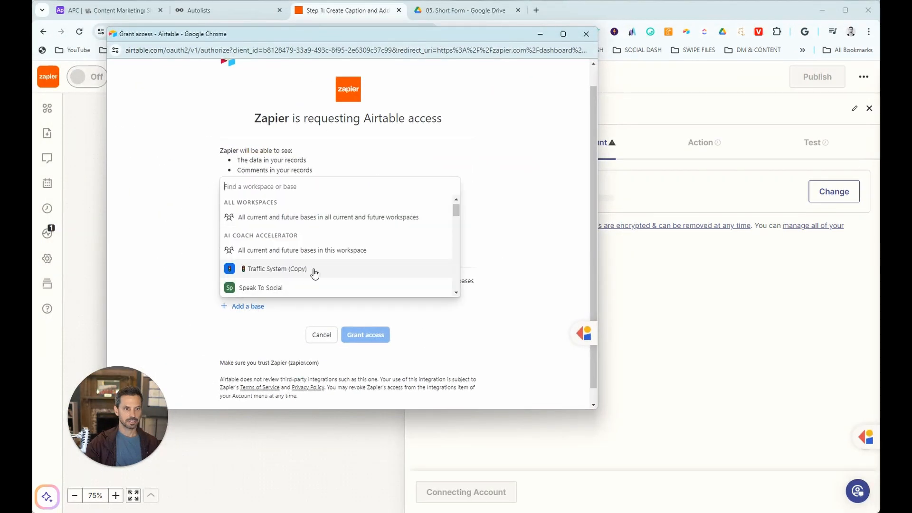
pyautogui.scroll(-5, 313, 271)
pyautogui.scroll(-10, 313, 269)
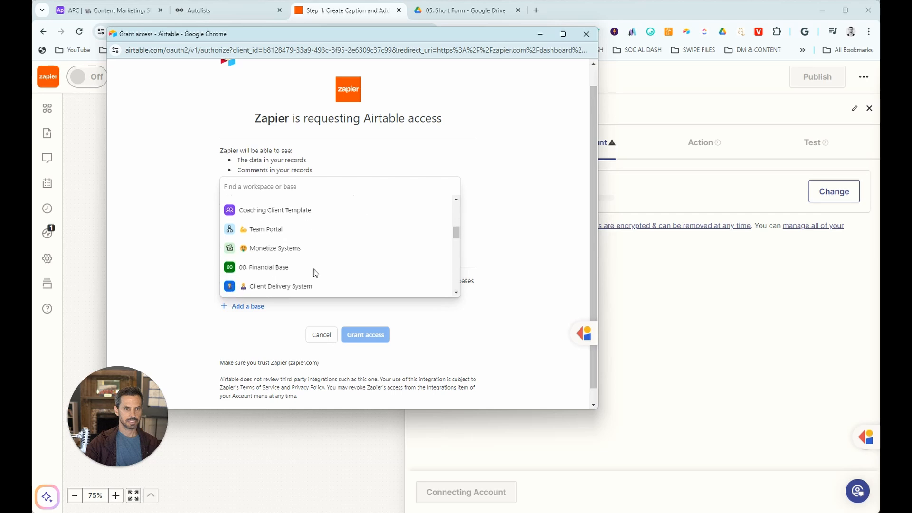
pyautogui.scroll(-10, 314, 274)
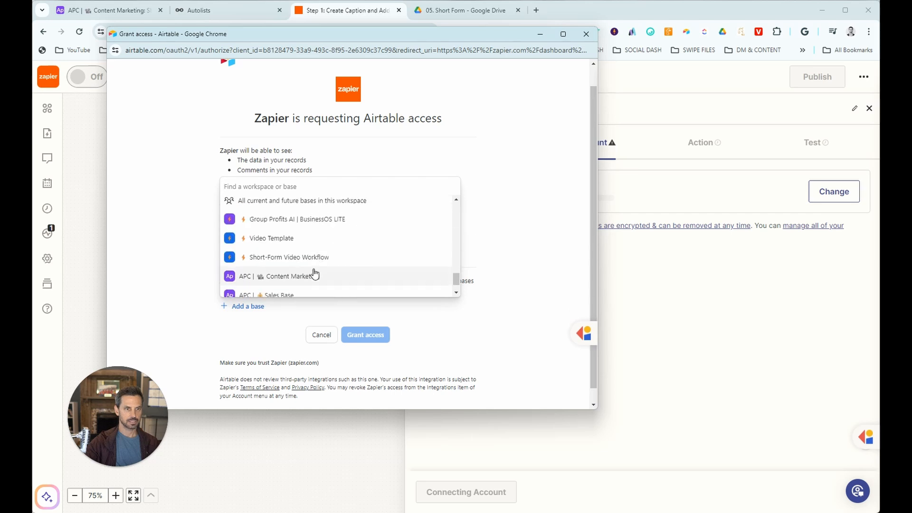
pyautogui.click(309, 277)
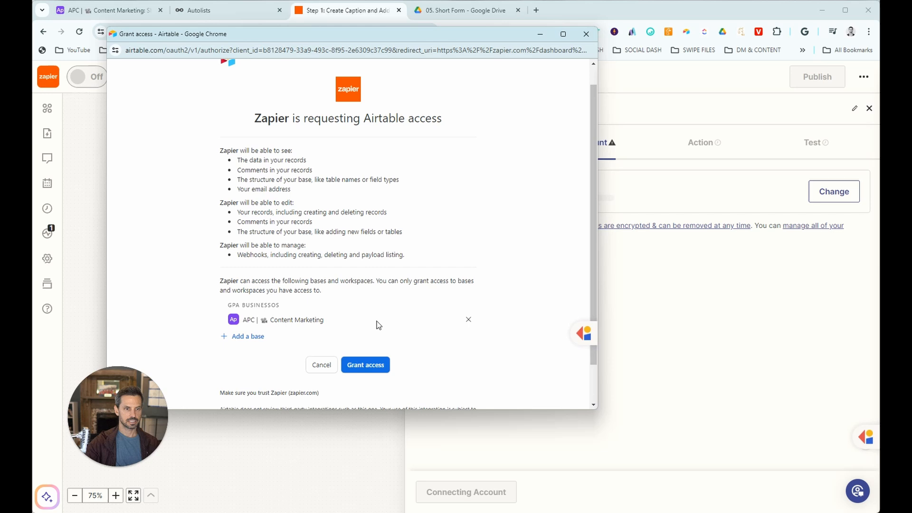
# Grant access and target the APC | Content Marketing base's Short Form Marketing table.
pyautogui.click(369, 370)
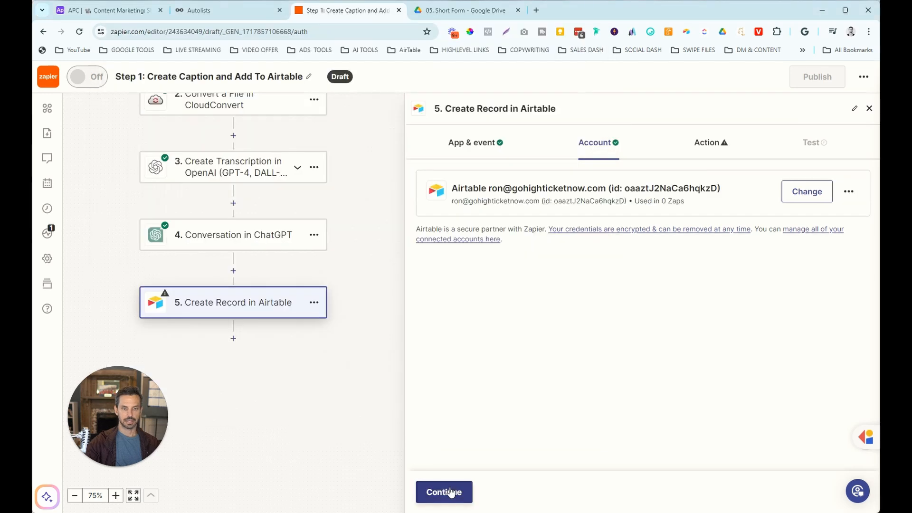
pyautogui.click(450, 492)
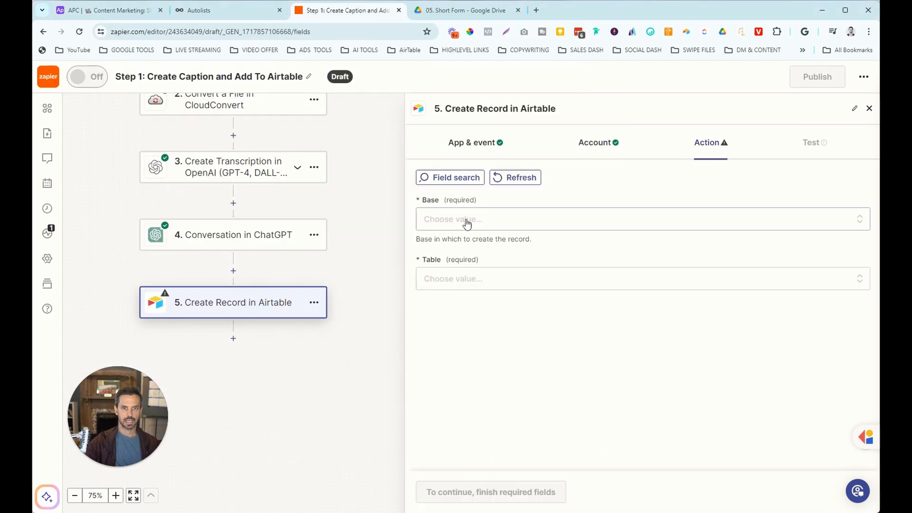
pyautogui.click(467, 220)
pyautogui.click(472, 375)
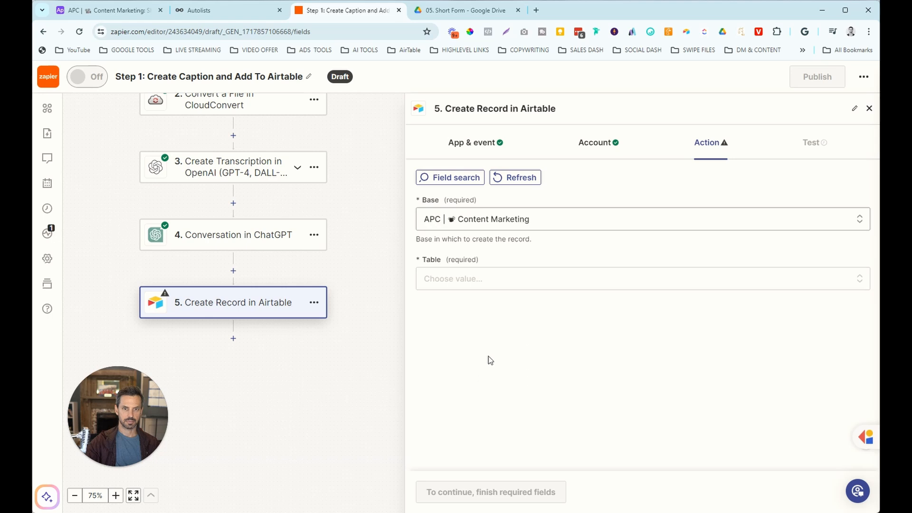
pyautogui.click(491, 288)
pyautogui.scroll(-3, 573, 389)
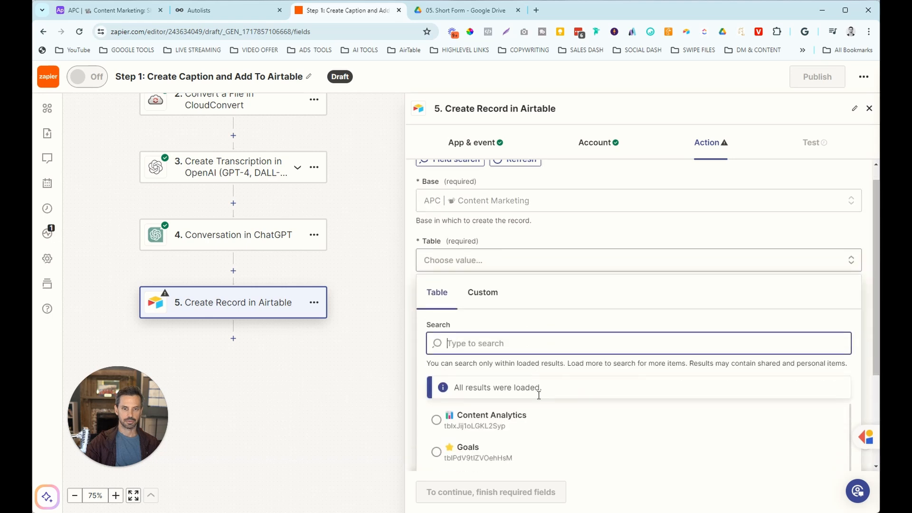
pyautogui.scroll(-5, 575, 390)
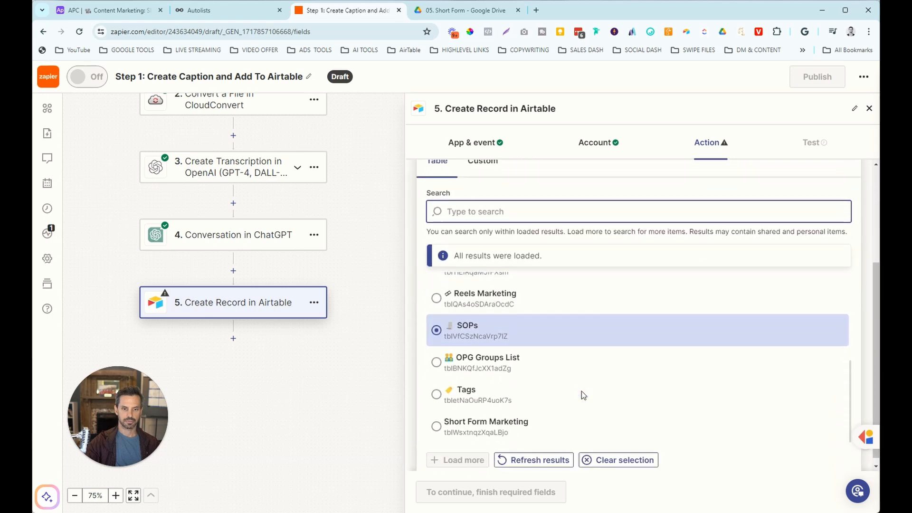
pyautogui.click(459, 430)
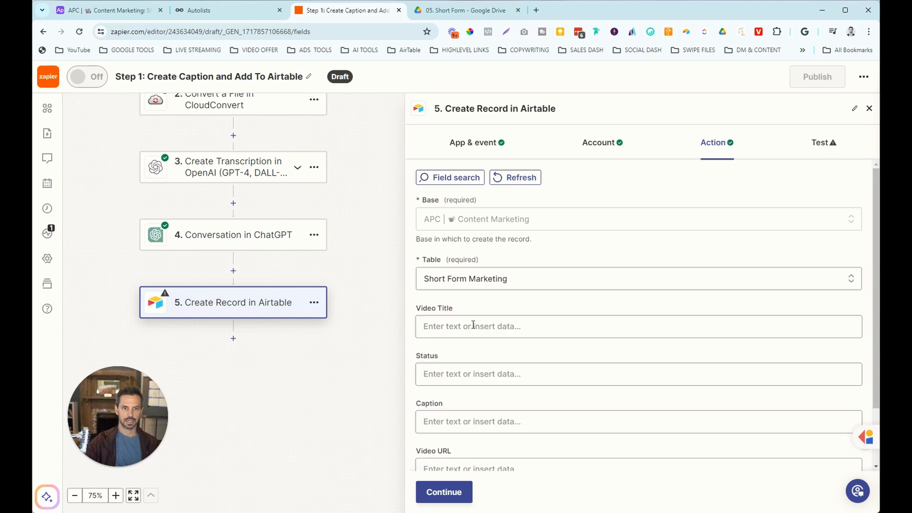
# Map Video Title to the Google Drive file's title.
pyautogui.scroll(-1, 464, 317)
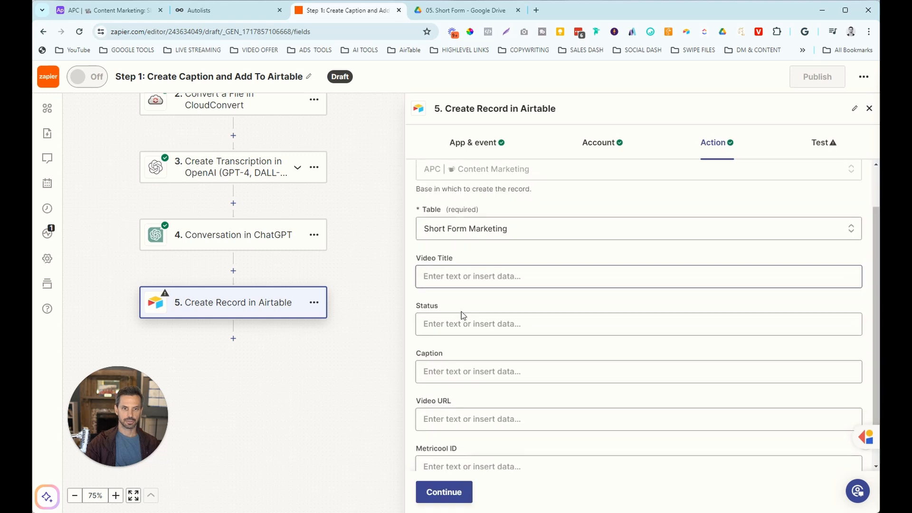
pyautogui.click(463, 272)
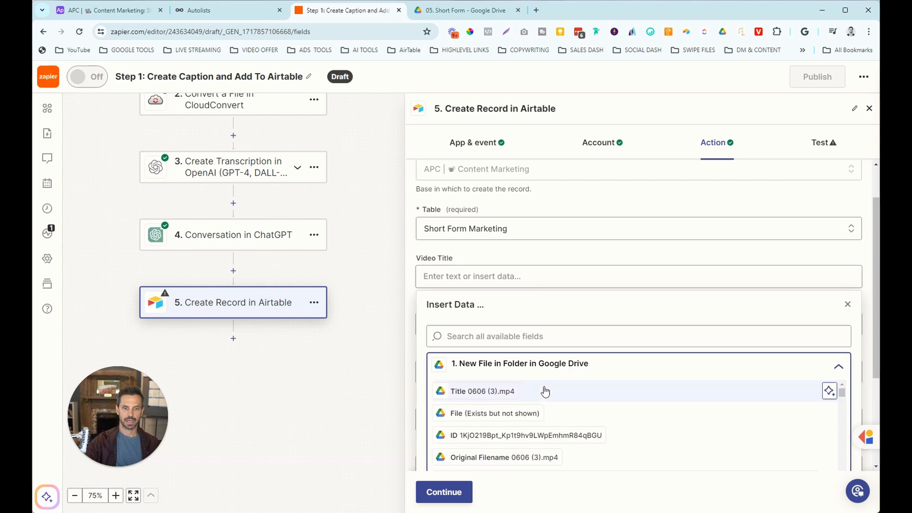
pyautogui.click(490, 391)
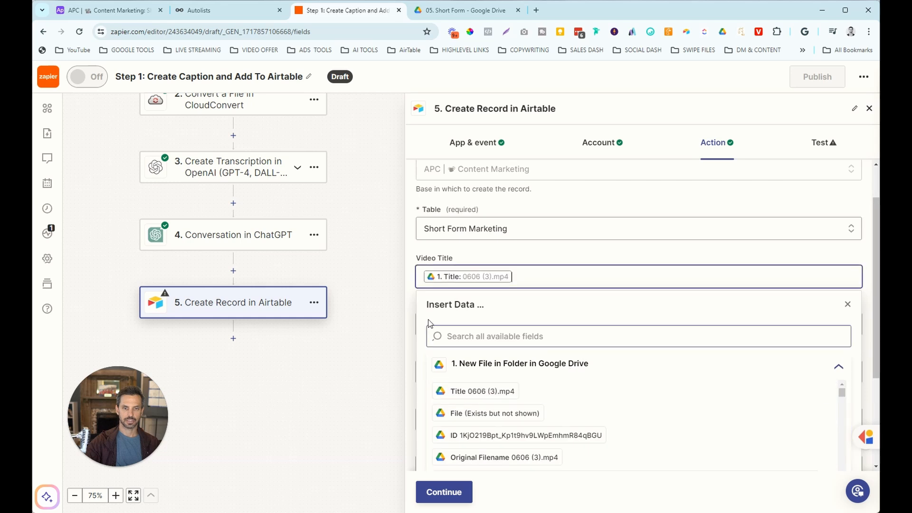
pyautogui.click(416, 281)
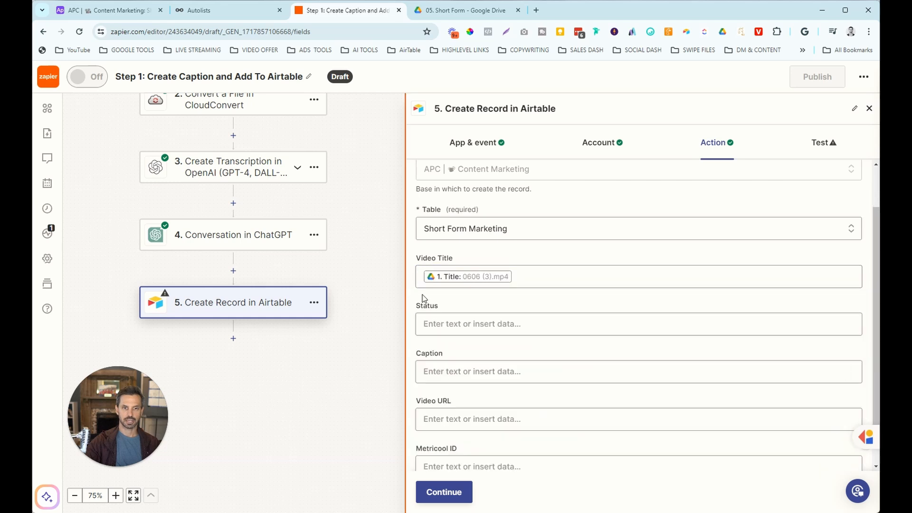
# Set Status to Video Inbox, copying the option name from Airtable's Status field.
pyautogui.click(491, 325)
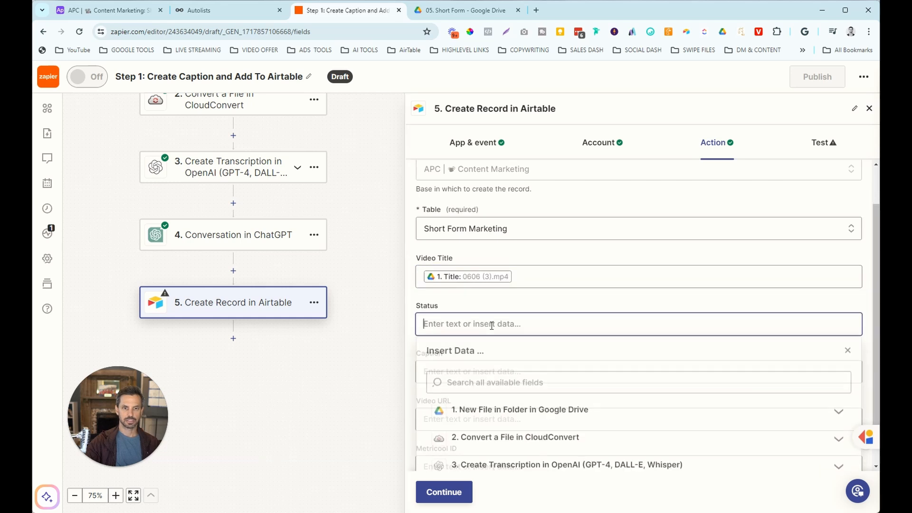
pyautogui.click(129, 12)
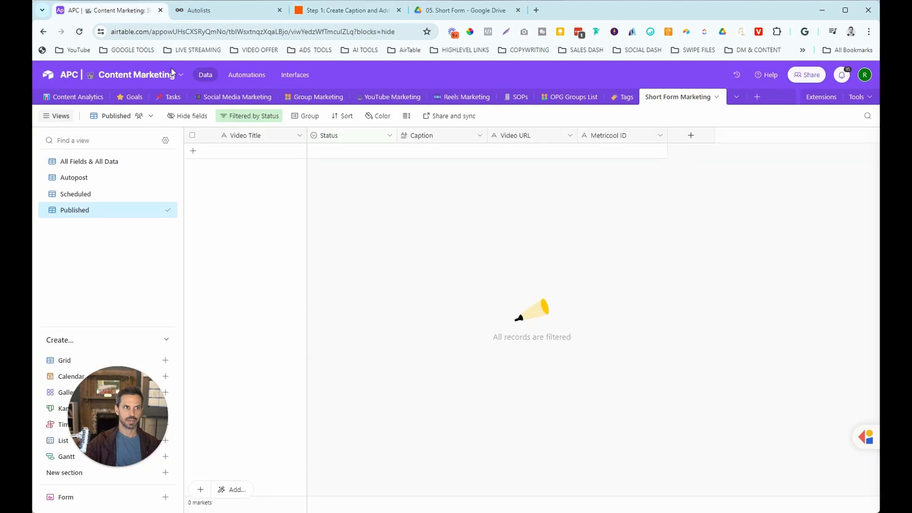
pyautogui.click(389, 136)
pyautogui.click(356, 162)
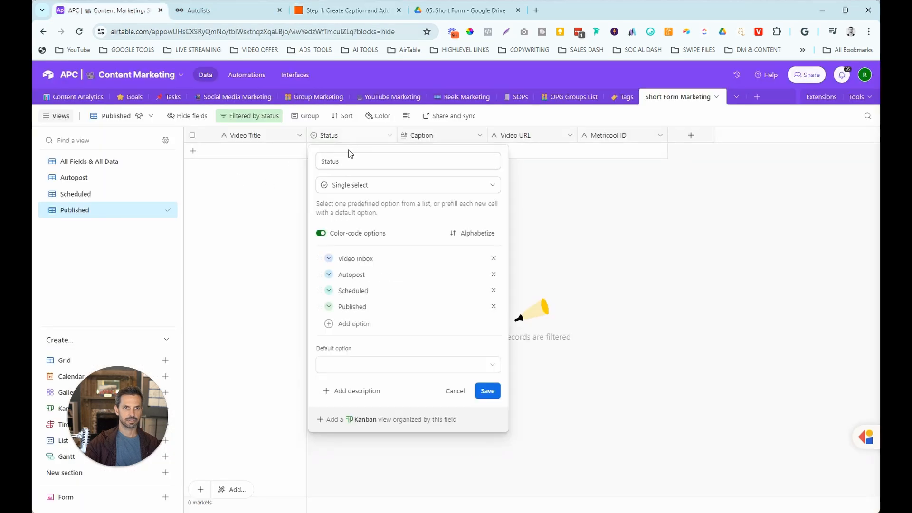
pyautogui.moveTo(394, 264); pyautogui.dragTo(338, 257)
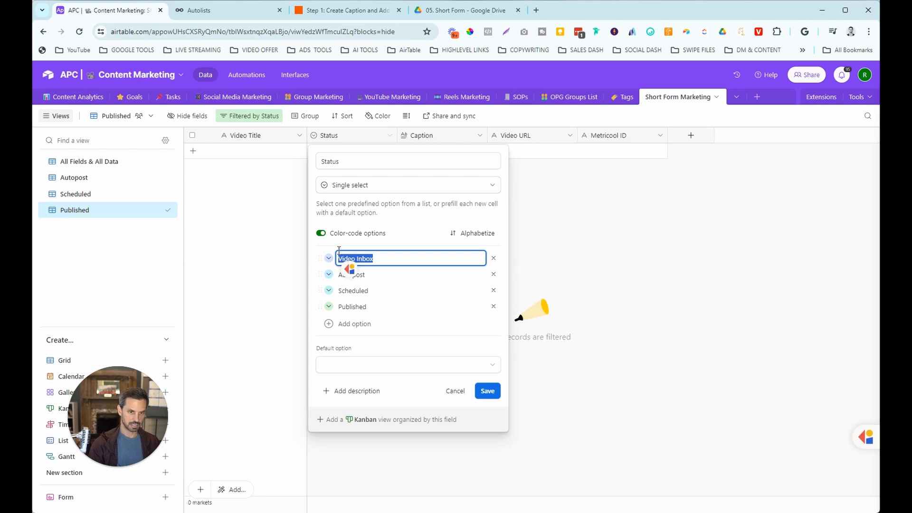
pyautogui.click(448, 392)
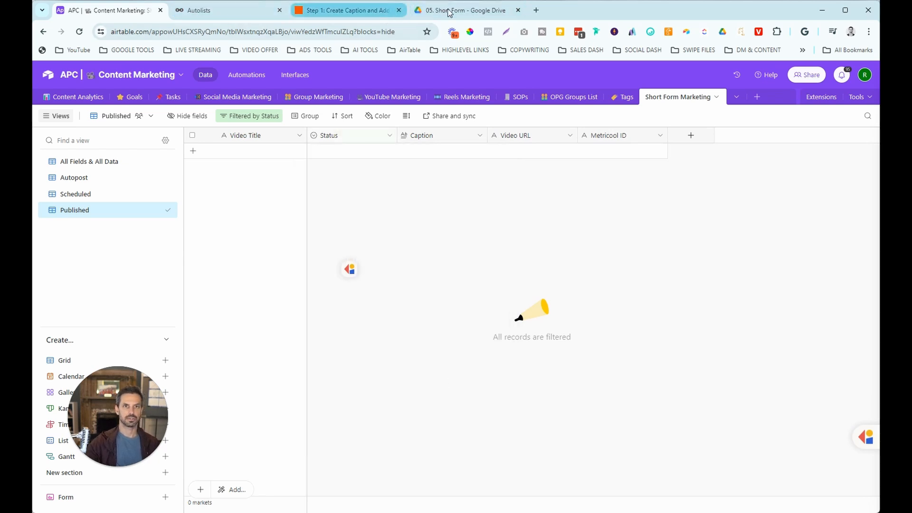
pyautogui.click(349, 10)
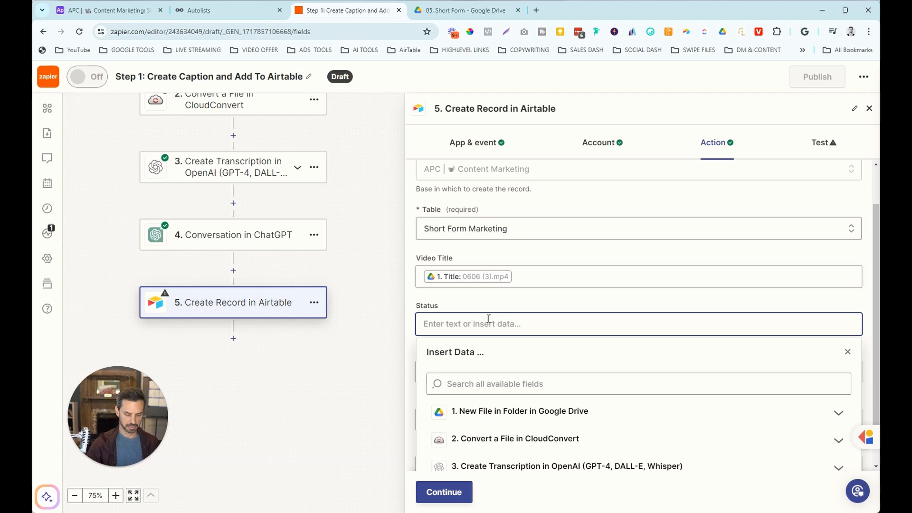
pyautogui.write('Video Inbox')
# Map Caption to the ChatGPT Reply and Video URL to the Drive Alternate Link.
pyautogui.click(469, 350)
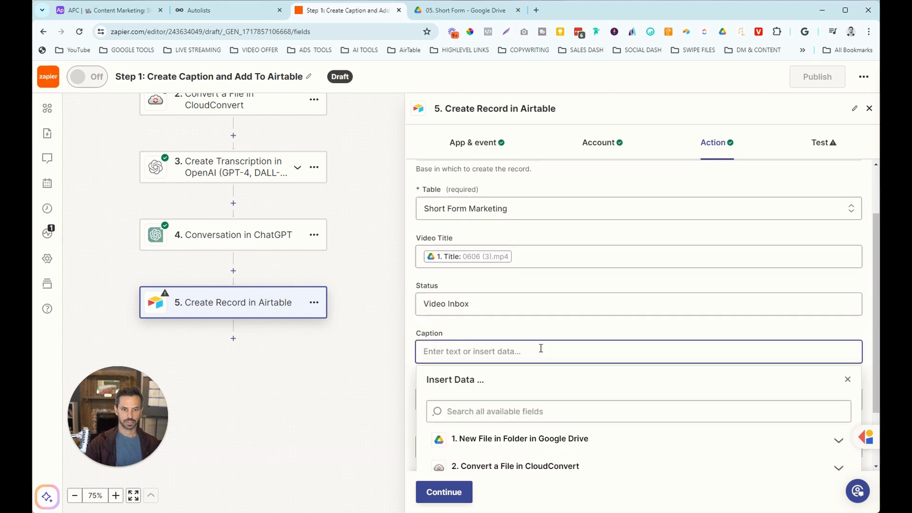
pyautogui.click(536, 449)
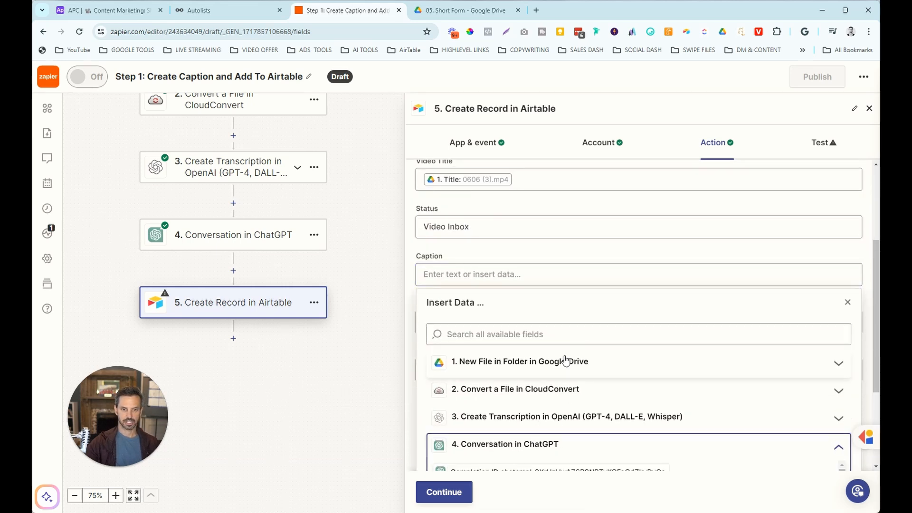
pyautogui.scroll(-2, 570, 363)
pyautogui.scroll(-3, 844, 375)
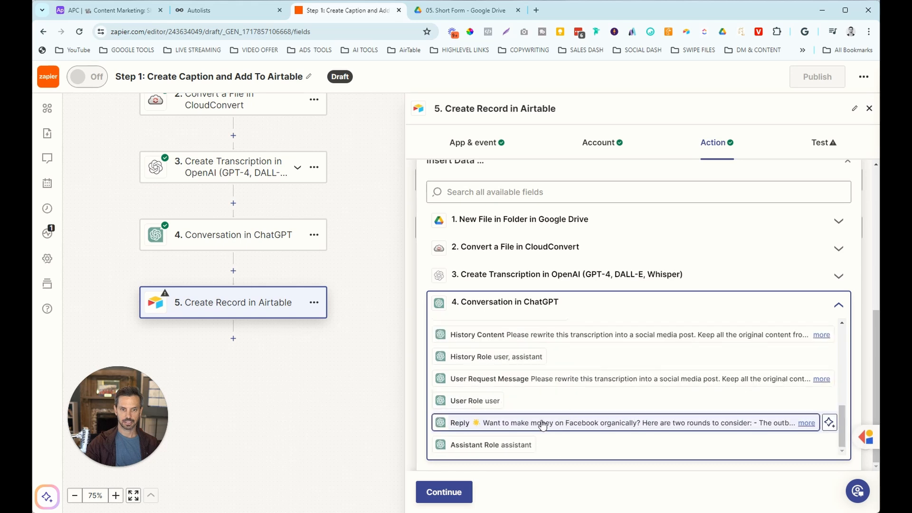
pyautogui.click(827, 422)
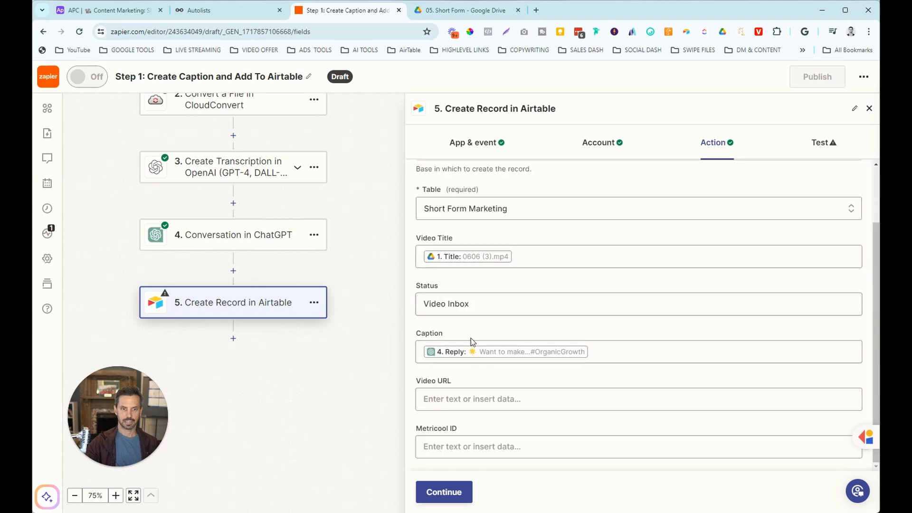
pyautogui.click(475, 398)
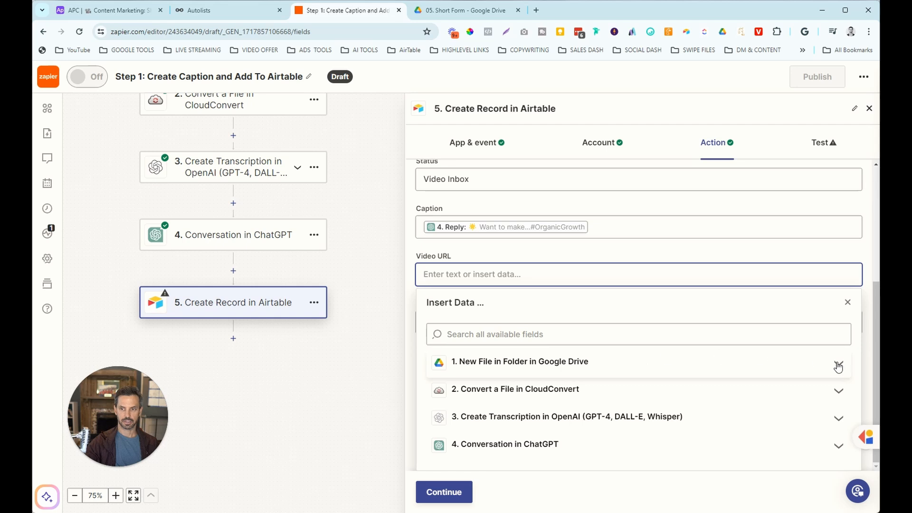
pyautogui.click(838, 367)
pyautogui.scroll(-2, 633, 326)
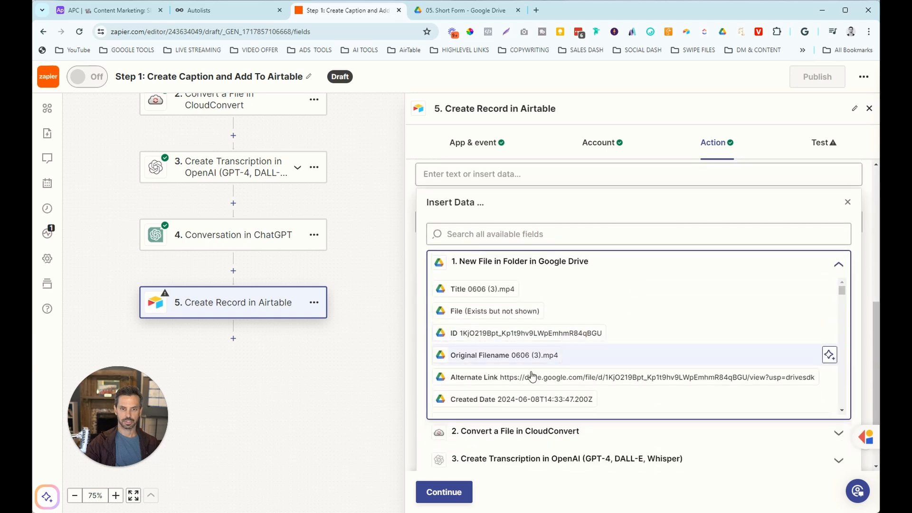
pyautogui.click(481, 382)
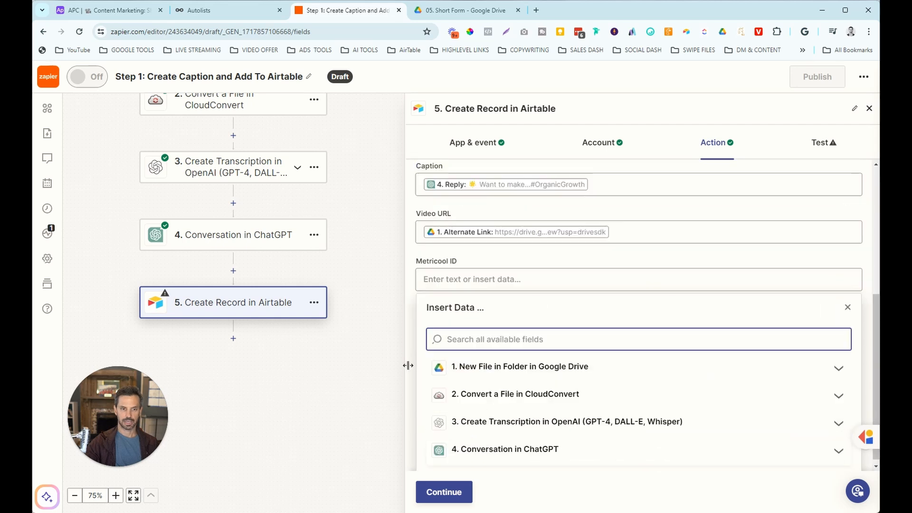
pyautogui.click(451, 475)
# Test the Airtable step, sending a test record to the Short Form Marketing table.
pyautogui.click(446, 489)
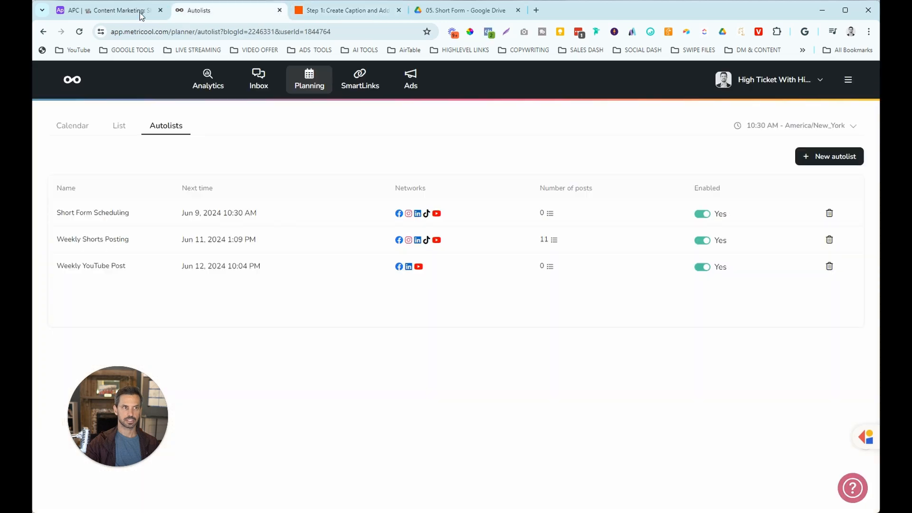
pyautogui.moveTo(142, 12); pyautogui.dragTo(240, 16)
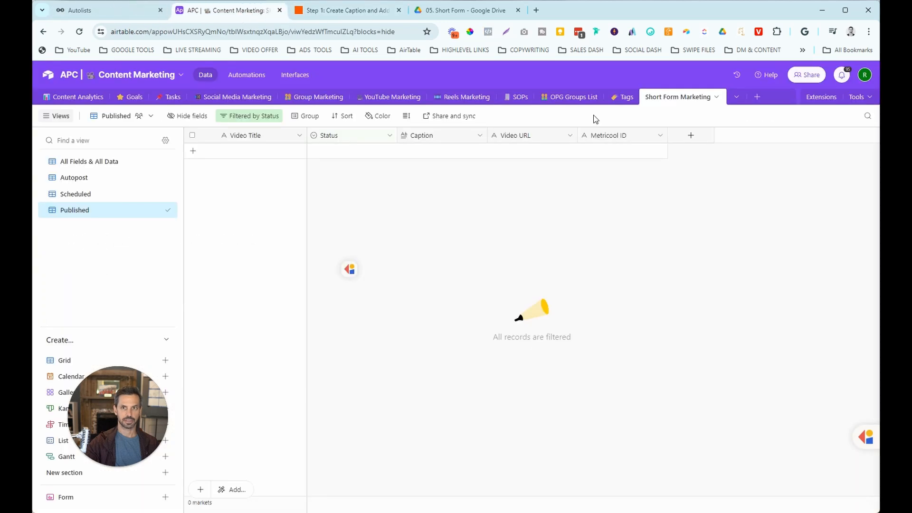
pyautogui.click(118, 162)
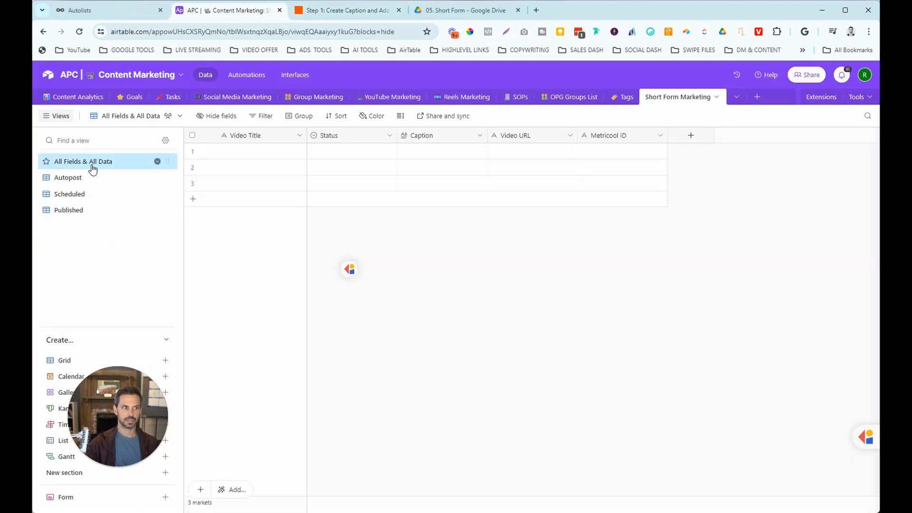
pyautogui.click(372, 10)
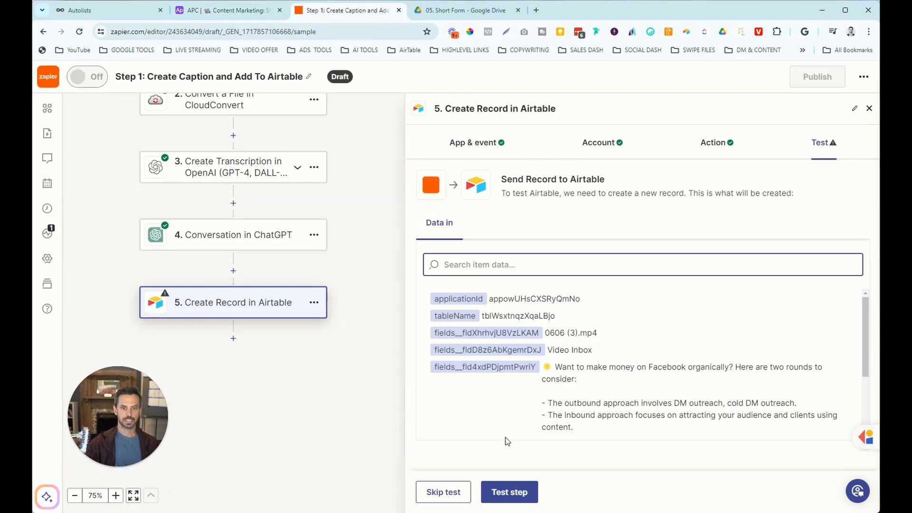
pyautogui.click(509, 491)
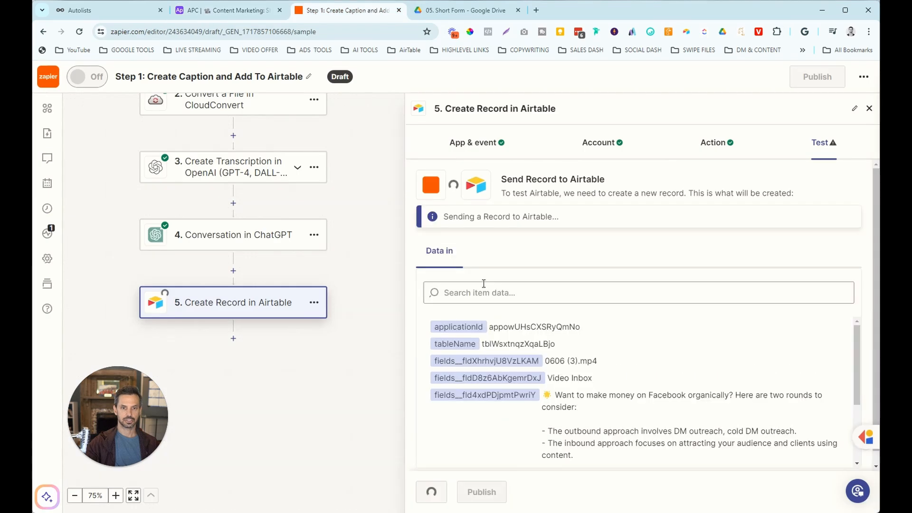
# Delete the three old Airtable test records and edit the new record's video title.
pyautogui.click(242, 13)
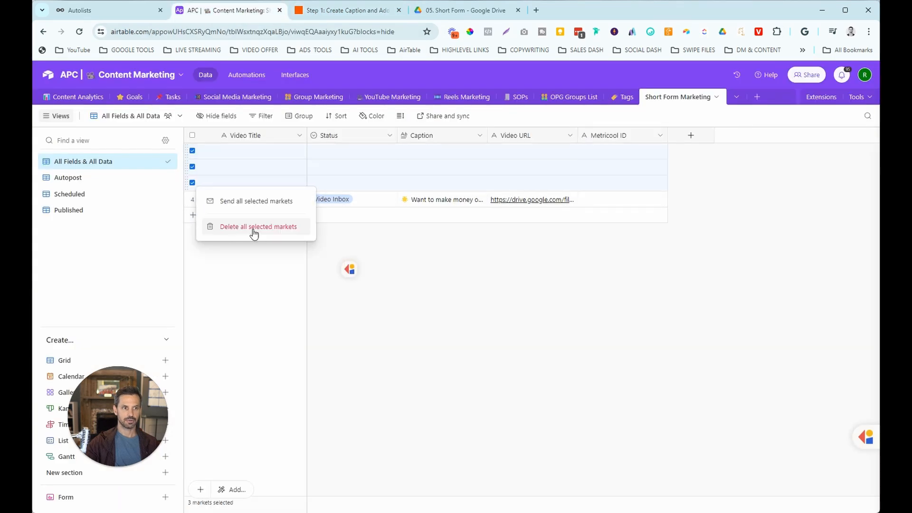
pyautogui.click(254, 228)
pyautogui.click(258, 154)
pyautogui.write('FAcebook Outbound vs. Inbou')
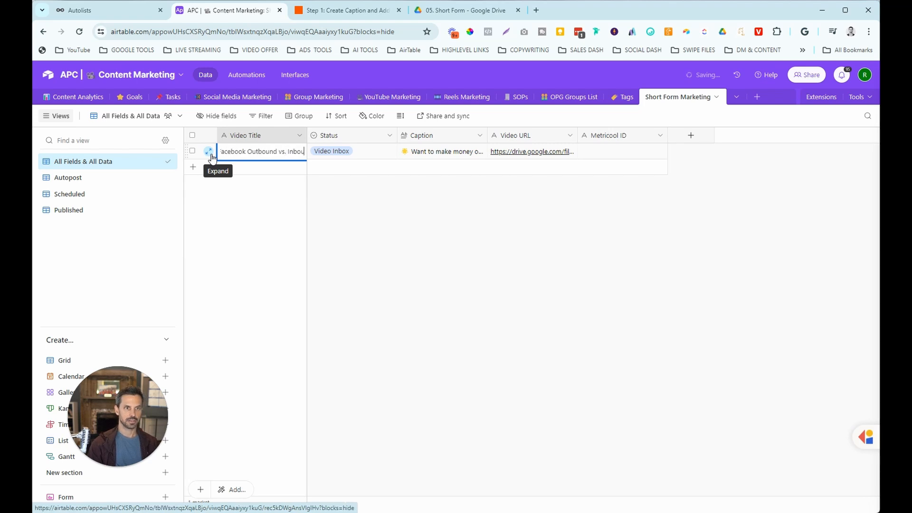
pyautogui.click(352, 204)
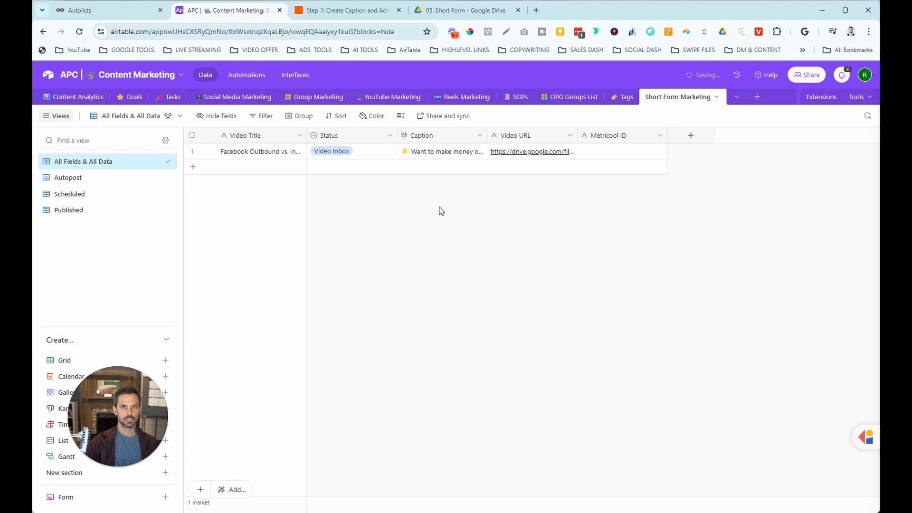
pyautogui.click(344, 13)
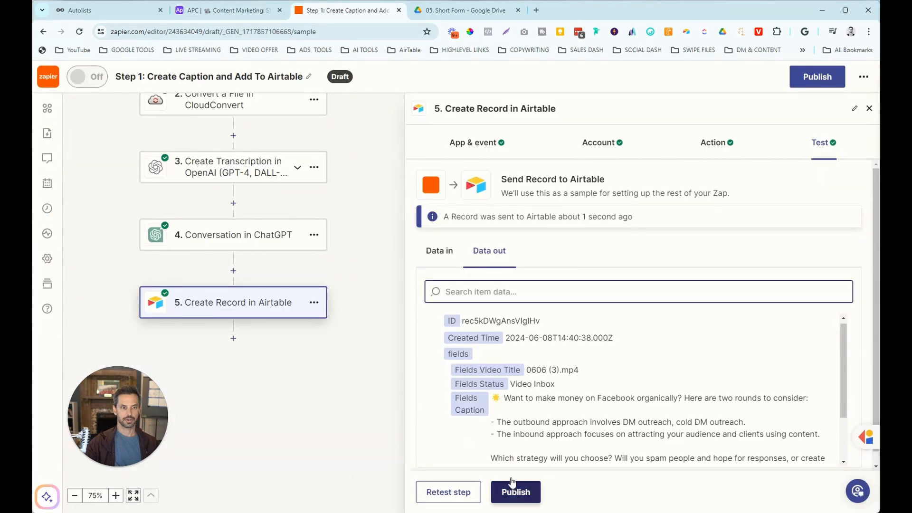
# Publish the Zap, verify the Drive video and Airtable record, and open My Zaps.
pyautogui.click(531, 490)
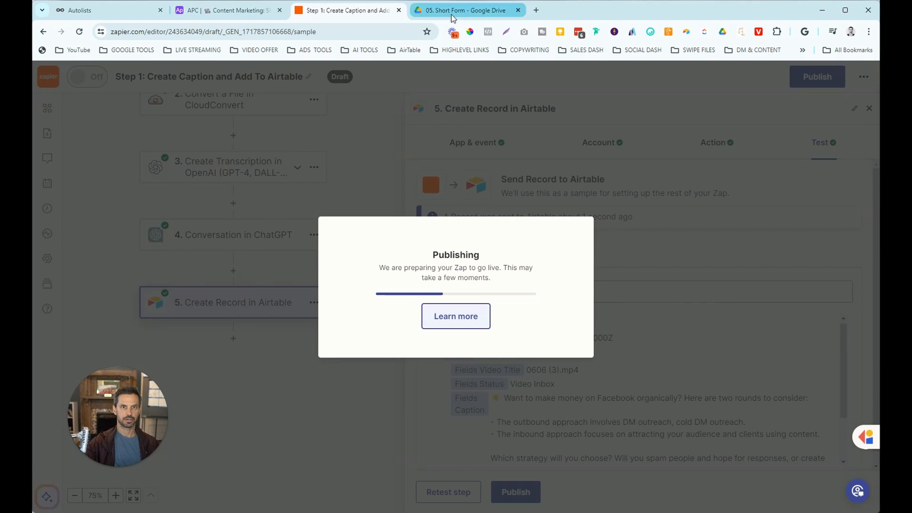
pyautogui.click(452, 15)
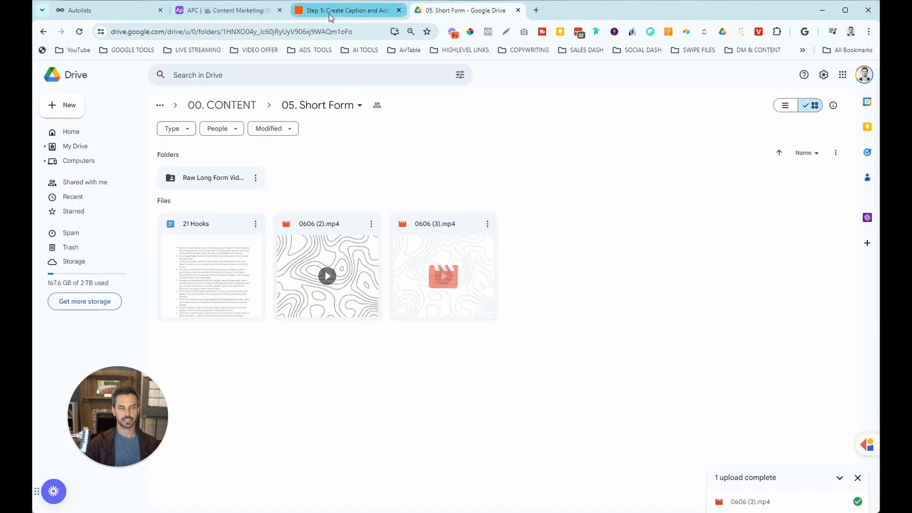
pyautogui.click(247, 10)
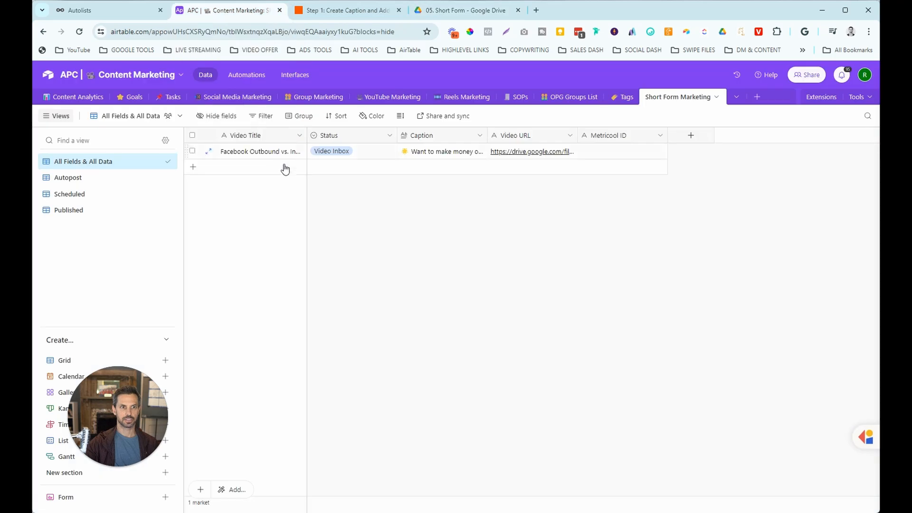
pyautogui.click(331, 14)
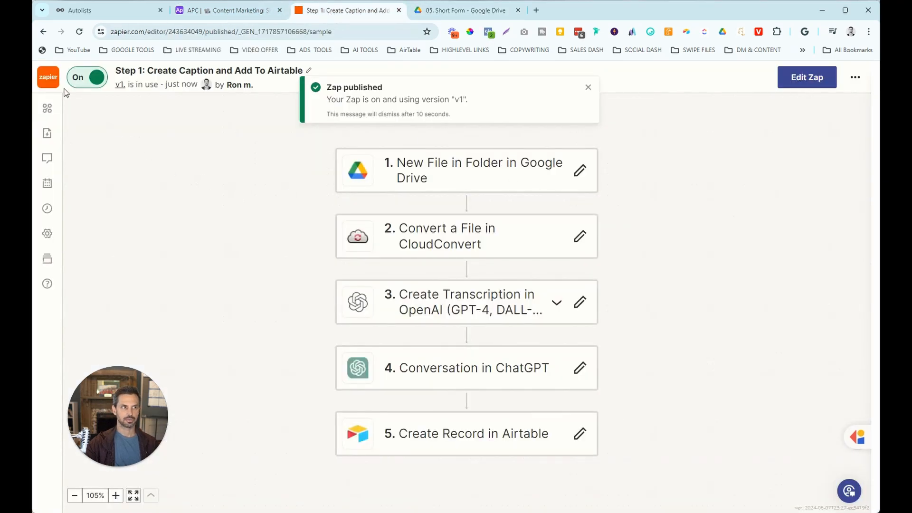
pyautogui.click(48, 77)
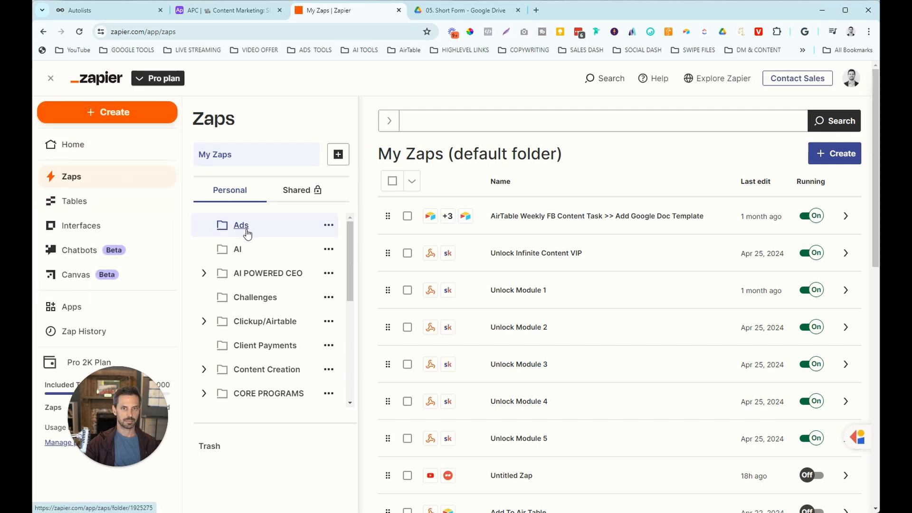
# Create a new Zap triggered by new or updated Airtable records, using the first Airtable account.
pyautogui.click(144, 117)
pyautogui.click(119, 145)
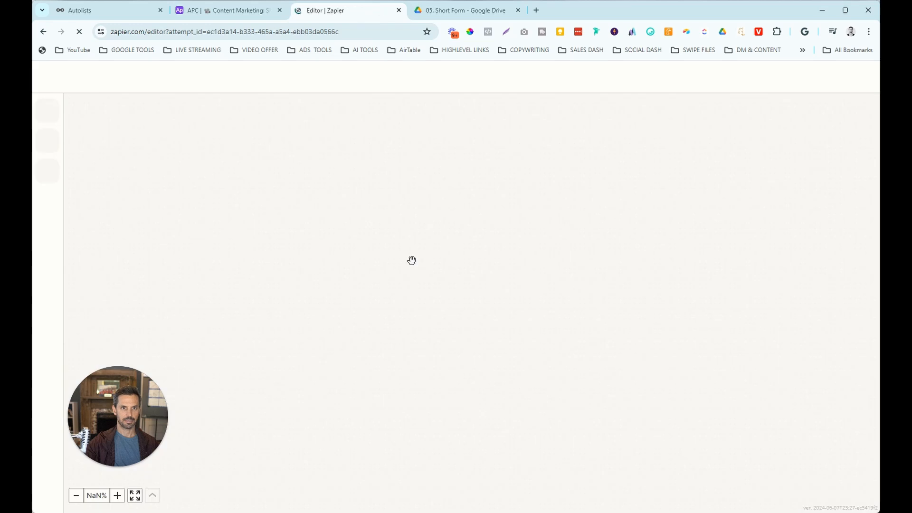
pyautogui.click(411, 294)
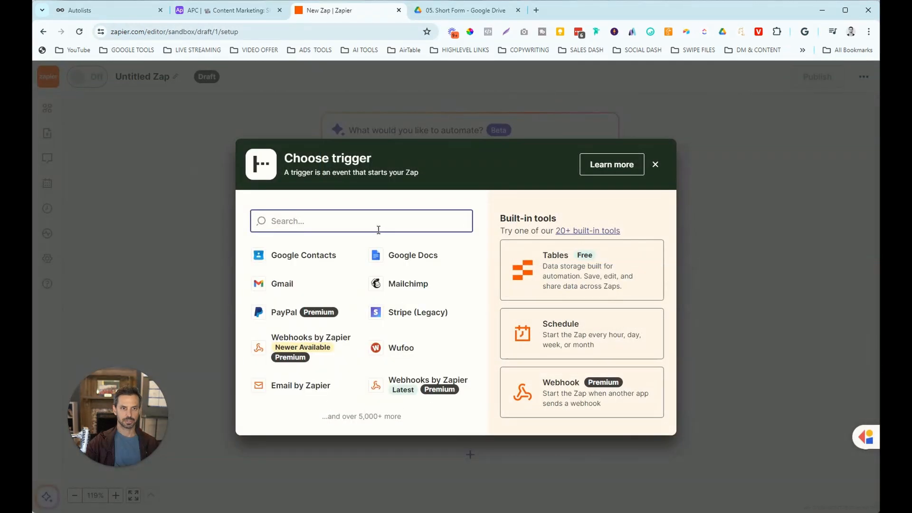
pyautogui.write('air')
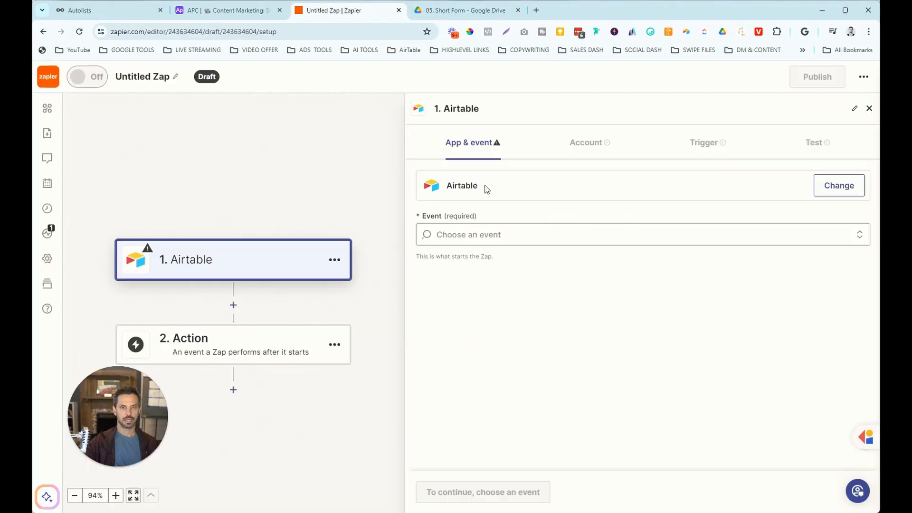
pyautogui.click(485, 236)
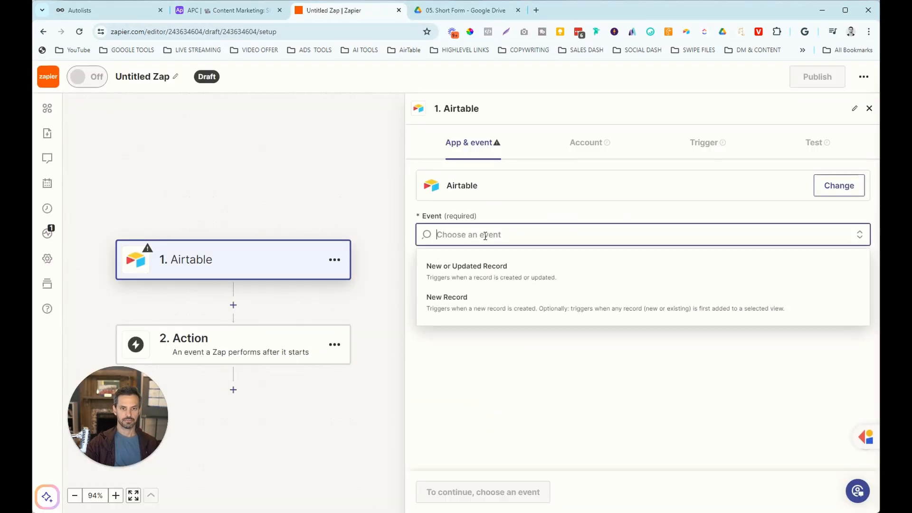
pyautogui.click(489, 266)
pyautogui.click(457, 494)
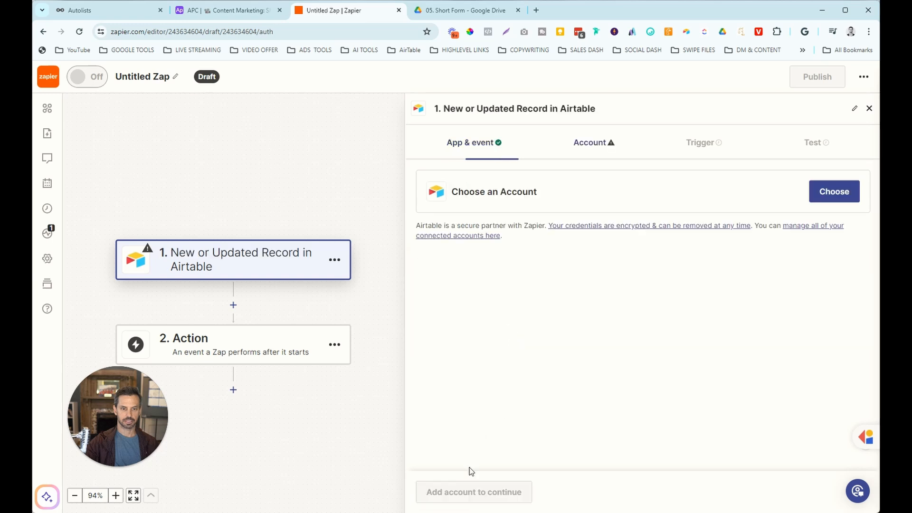
pyautogui.click(834, 191)
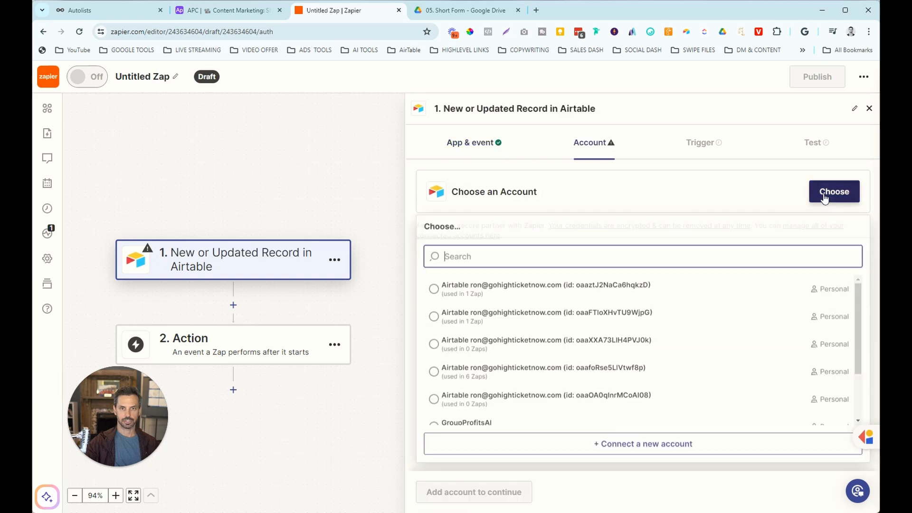
pyautogui.click(583, 288)
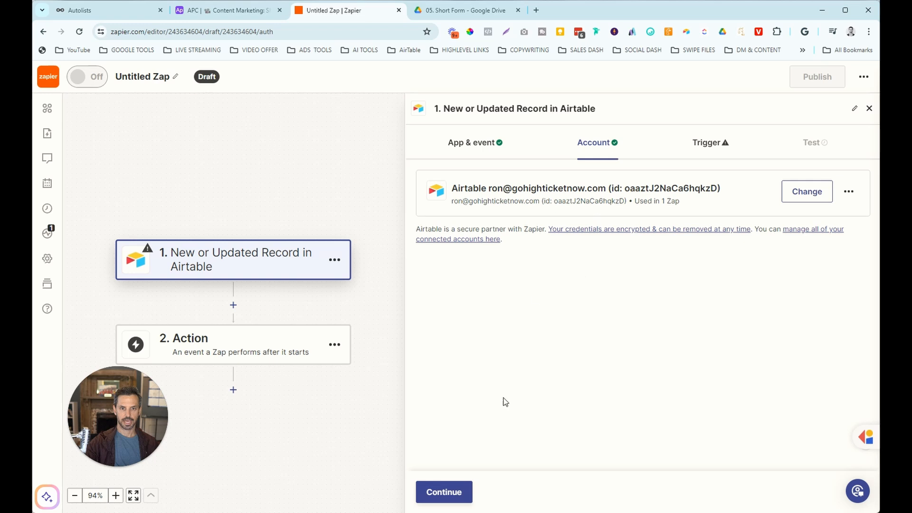
# Set the trigger base to APC | Content Marketing and table to Short Form Marketing.
pyautogui.click(457, 231)
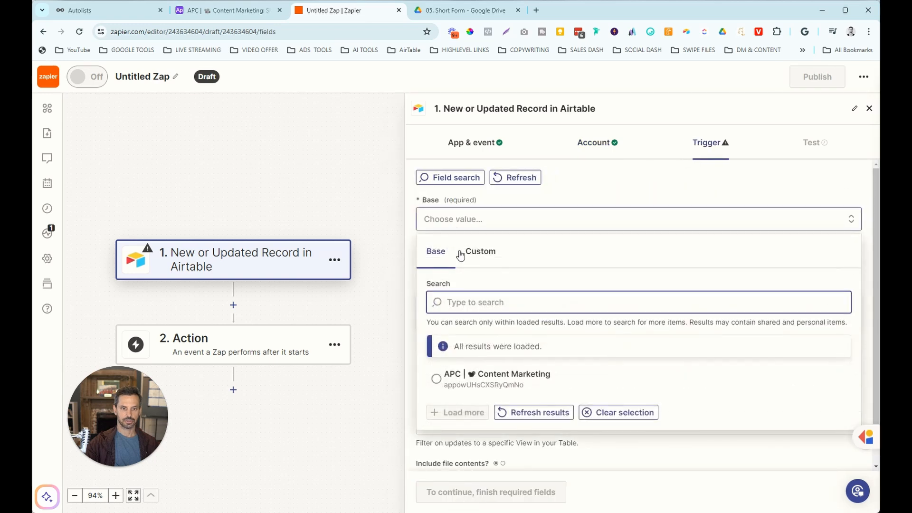
pyautogui.click(469, 380)
pyautogui.click(470, 268)
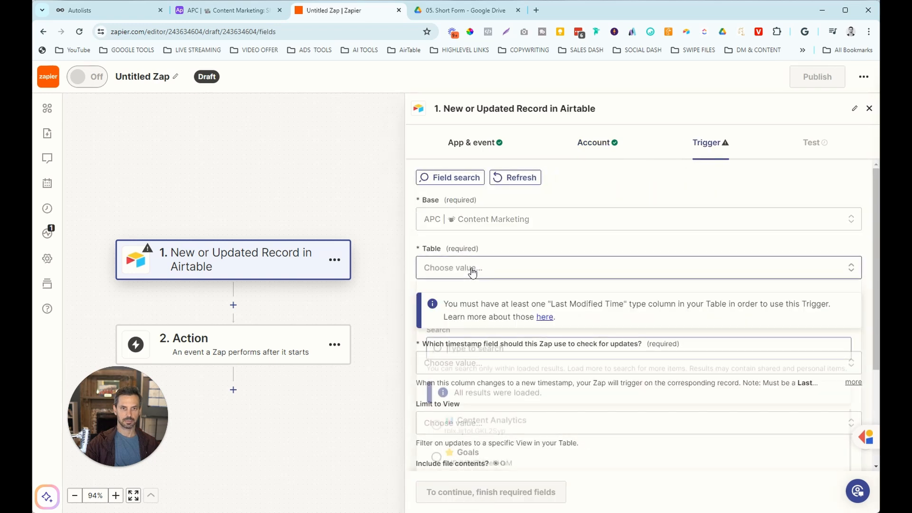
pyautogui.scroll(-5, 540, 438)
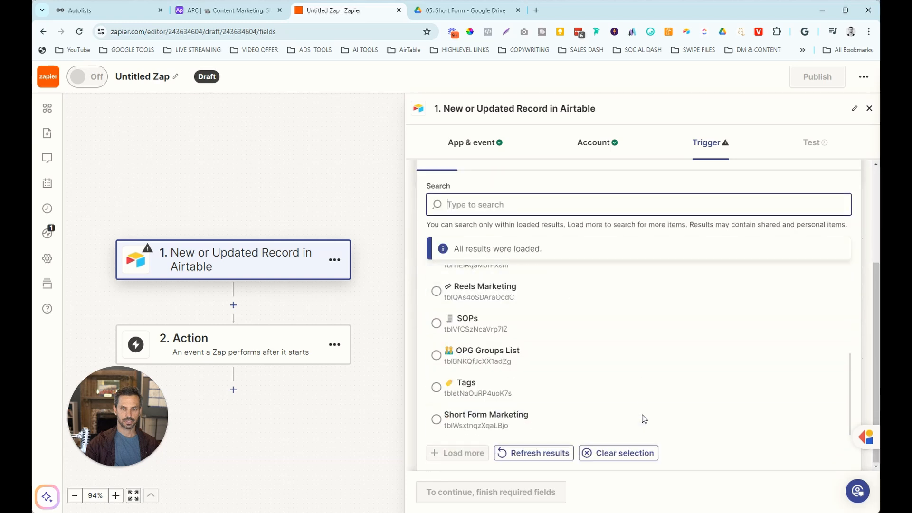
pyautogui.click(516, 418)
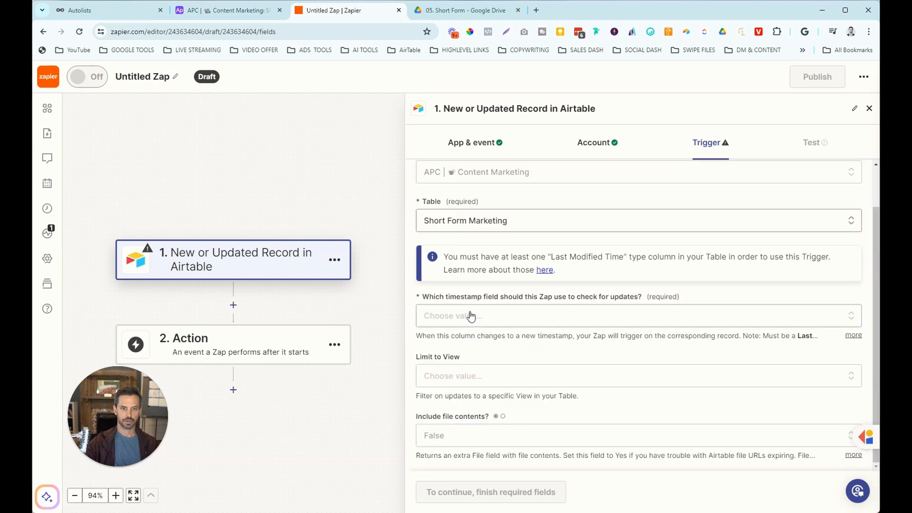
pyautogui.click(473, 325)
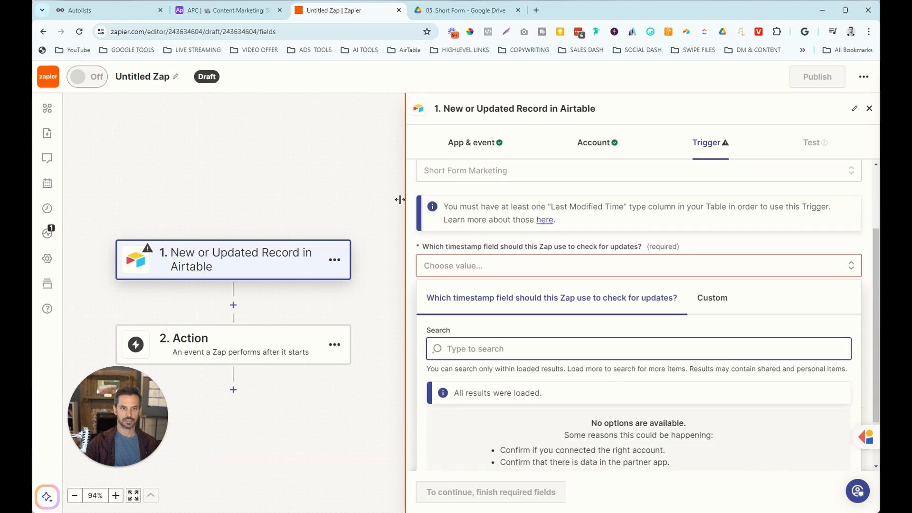
pyautogui.click(216, 10)
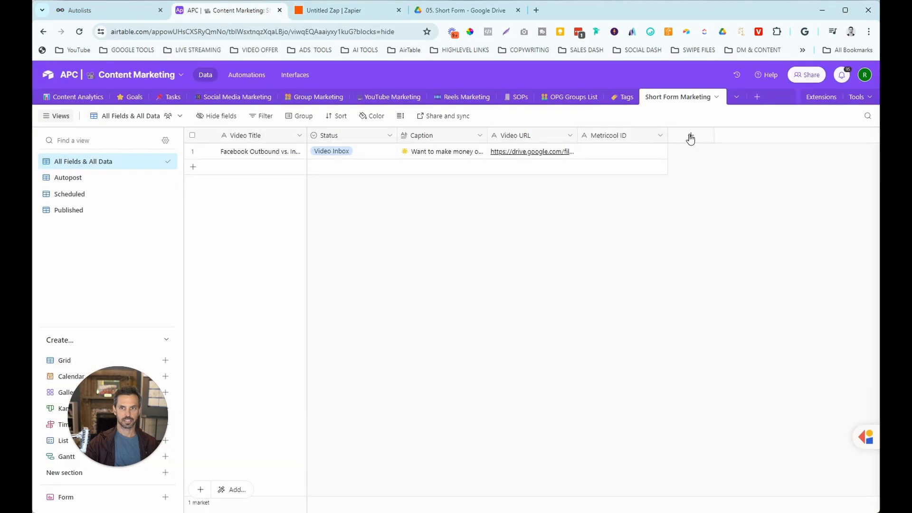
# Add a Last modified time field named Status Last Updated that tracks only the Status field.
pyautogui.click(691, 137)
pyautogui.moveTo(837, 235); pyautogui.dragTo(845, 343)
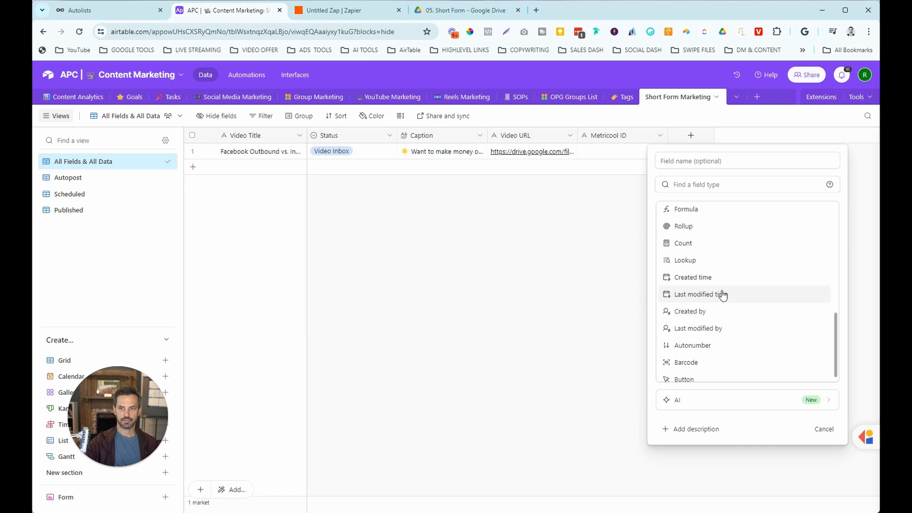
pyautogui.click(722, 294)
pyautogui.click(699, 160)
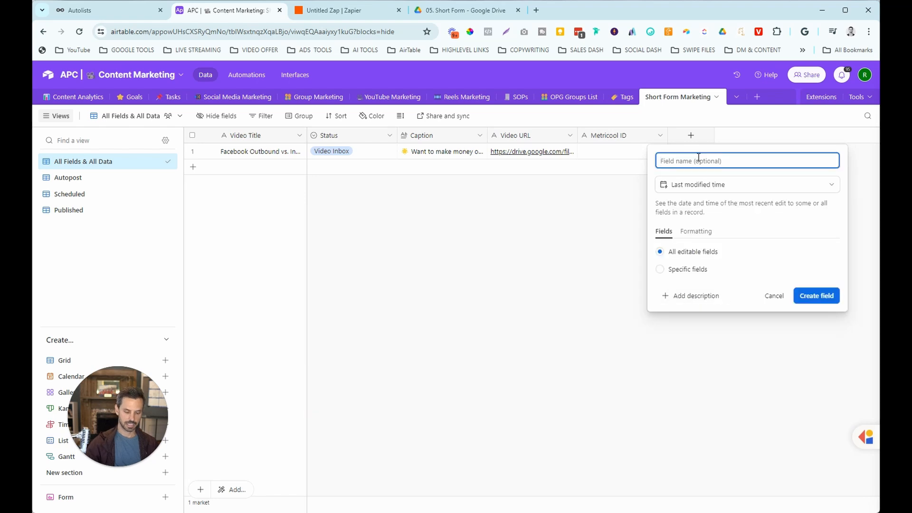
pyautogui.write('Status Last Updated')
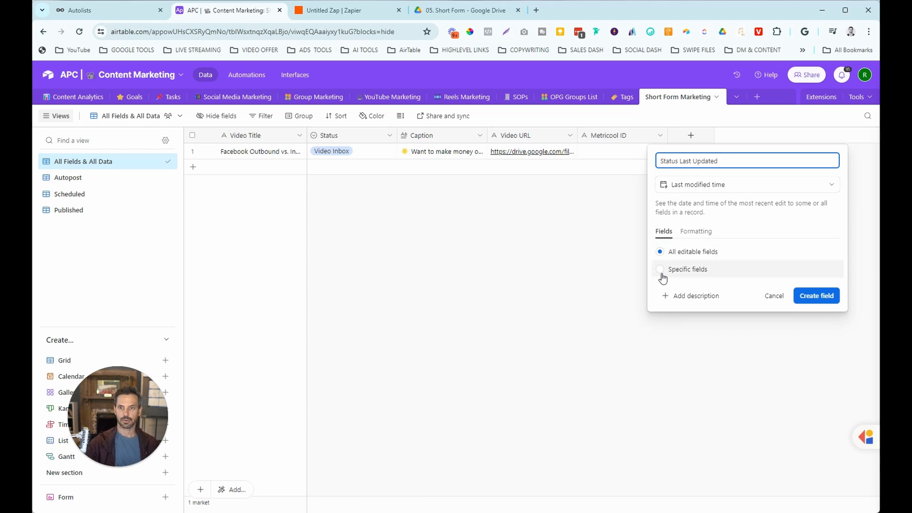
pyautogui.click(689, 270)
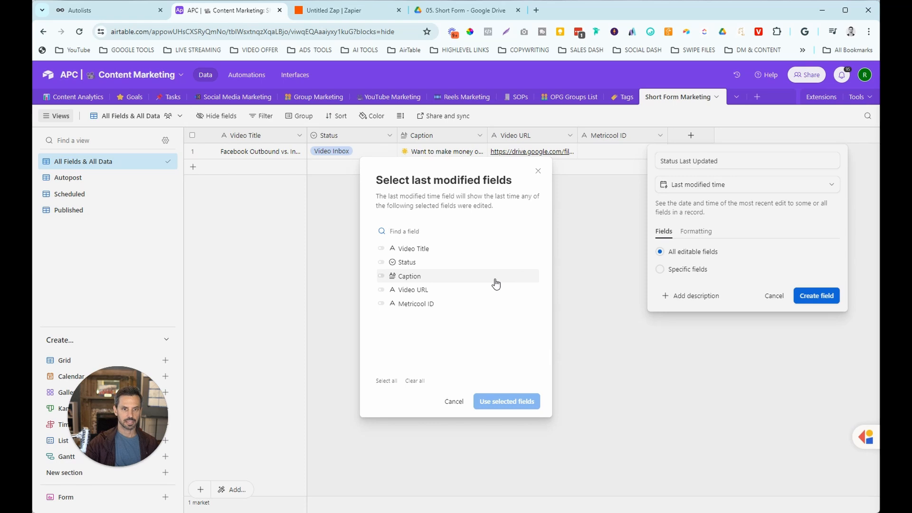
pyautogui.click(381, 262)
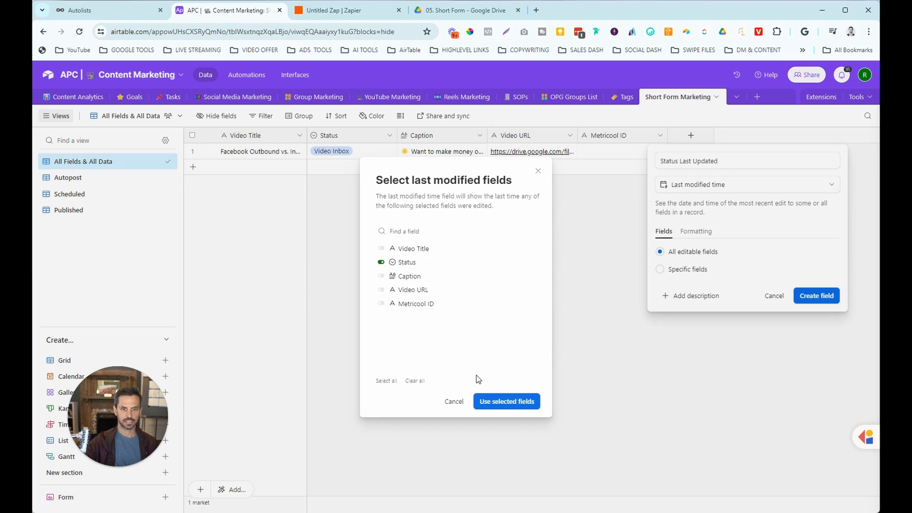
pyautogui.click(506, 401)
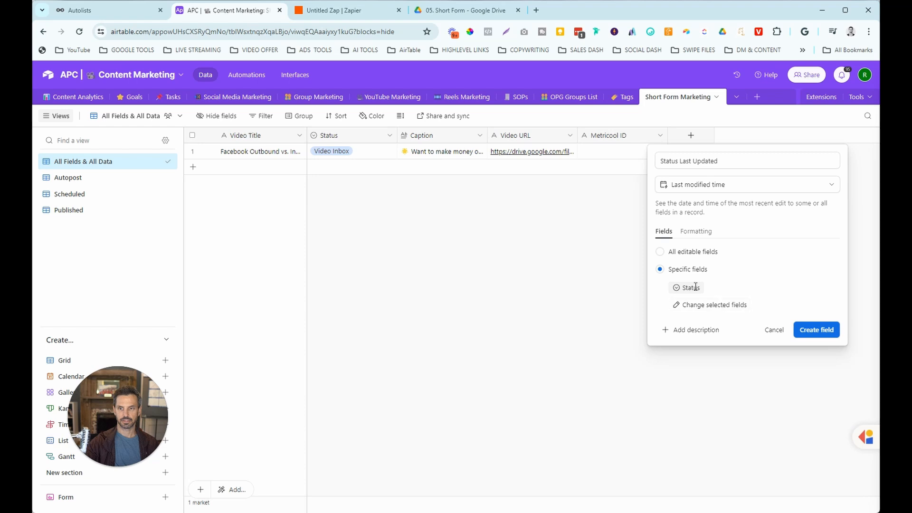
pyautogui.click(813, 330)
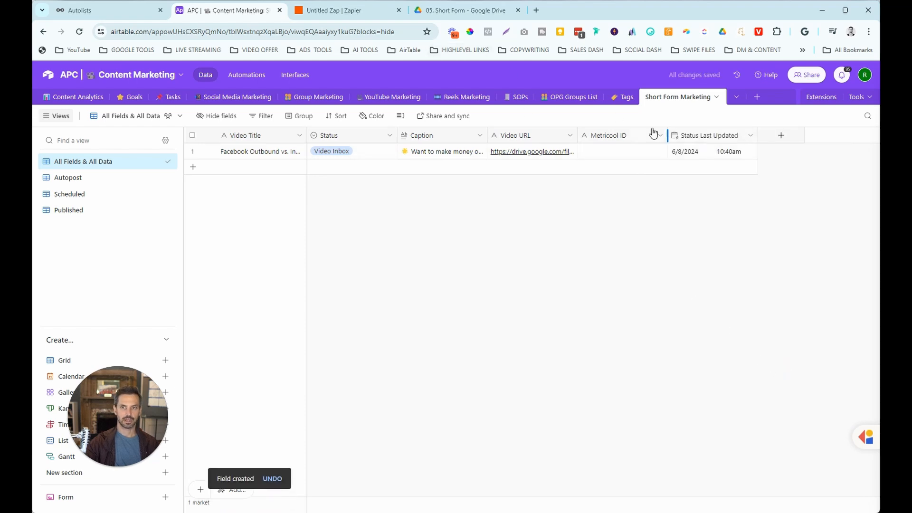
pyautogui.click(343, 10)
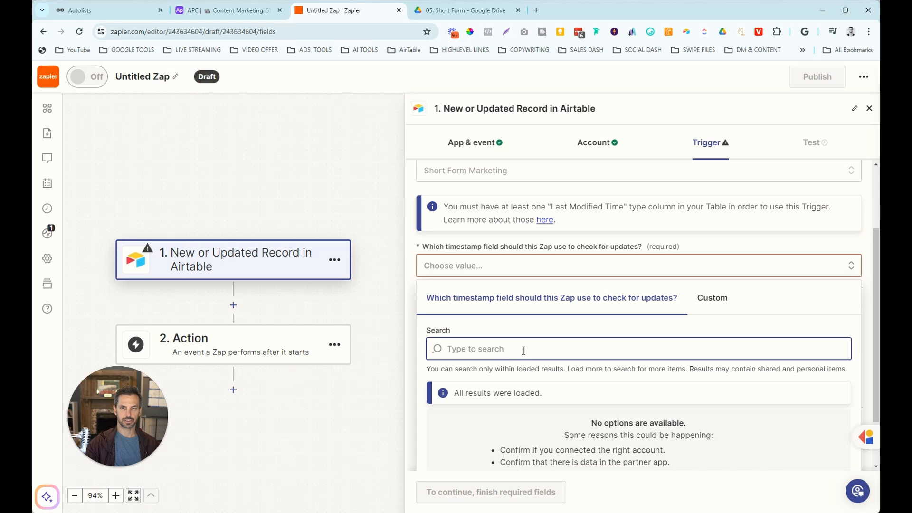
# Refresh timestamp fields, watch Status Last Updated, and limit the trigger to the Autopost view.
pyautogui.click(413, 285)
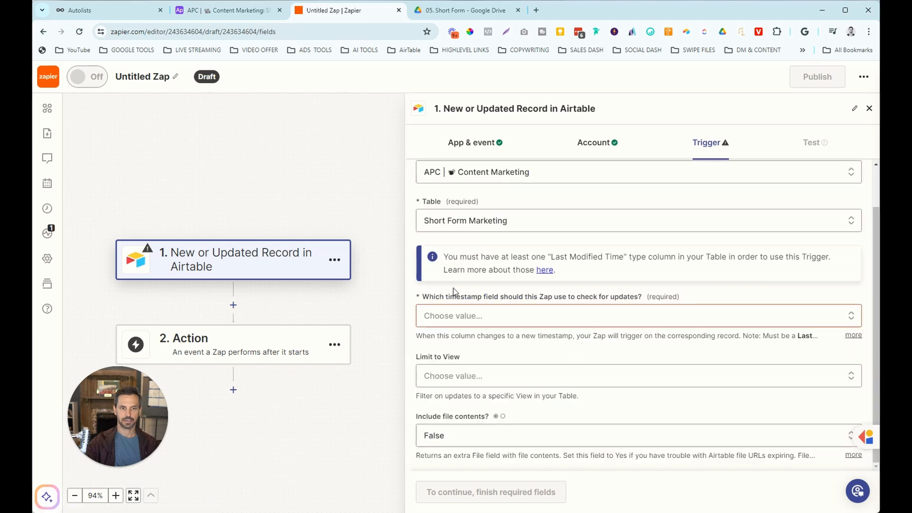
pyautogui.click(458, 317)
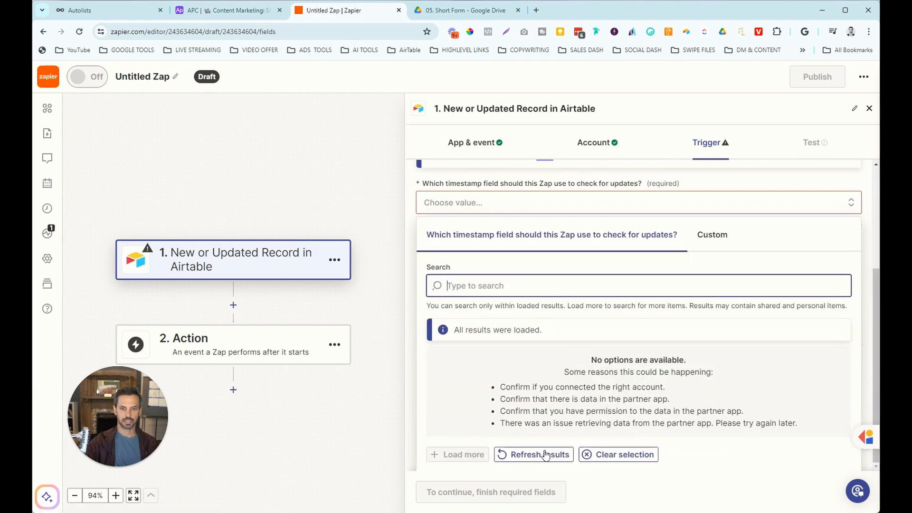
pyautogui.click(542, 453)
pyautogui.click(513, 415)
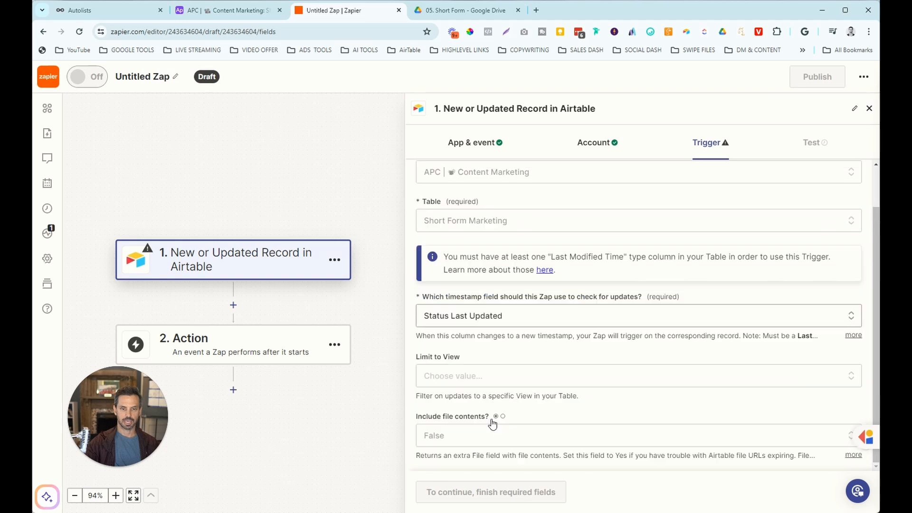
pyautogui.click(482, 376)
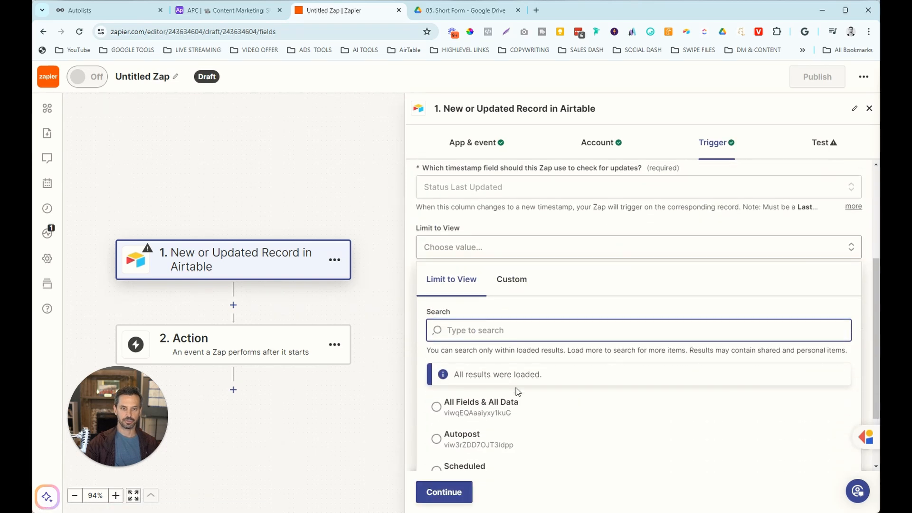
pyautogui.click(443, 399)
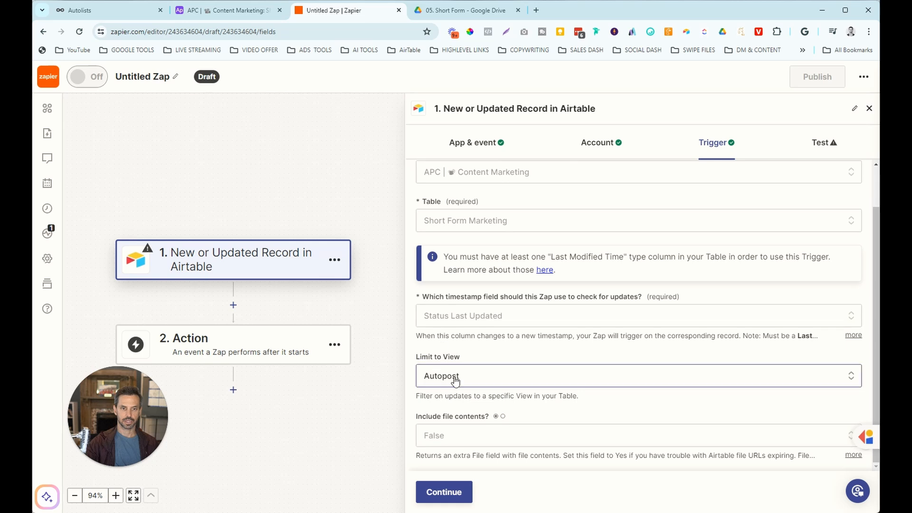
# Check the Autopost view's filter in Airtable, then continue to the trigger test.
pyautogui.click(235, 10)
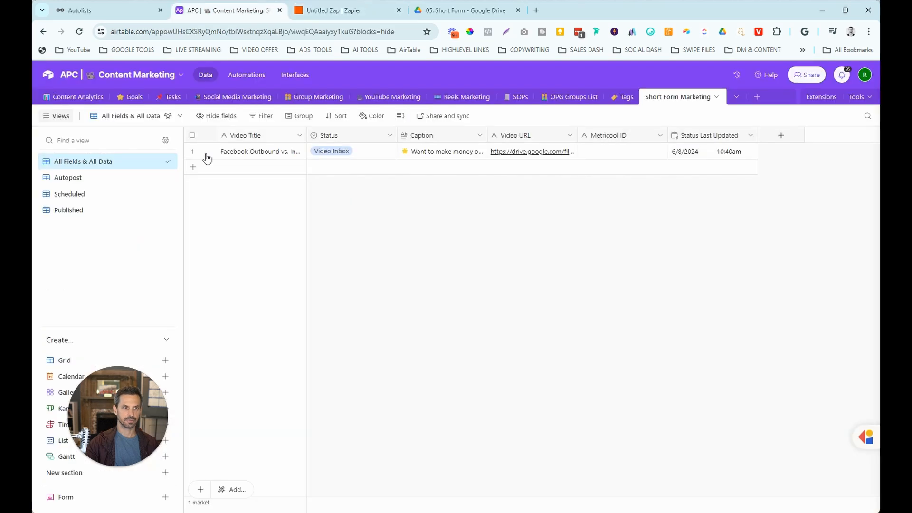
pyautogui.click(87, 181)
pyautogui.click(235, 117)
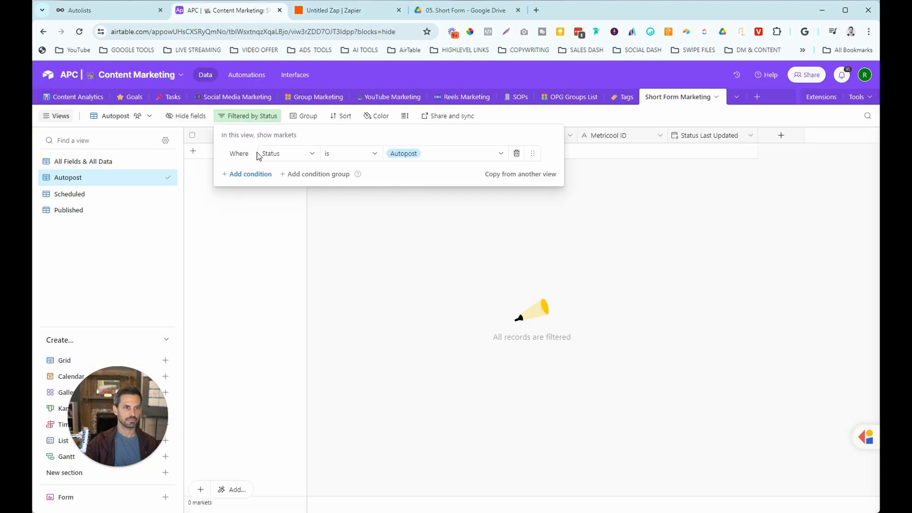
pyautogui.click(449, 233)
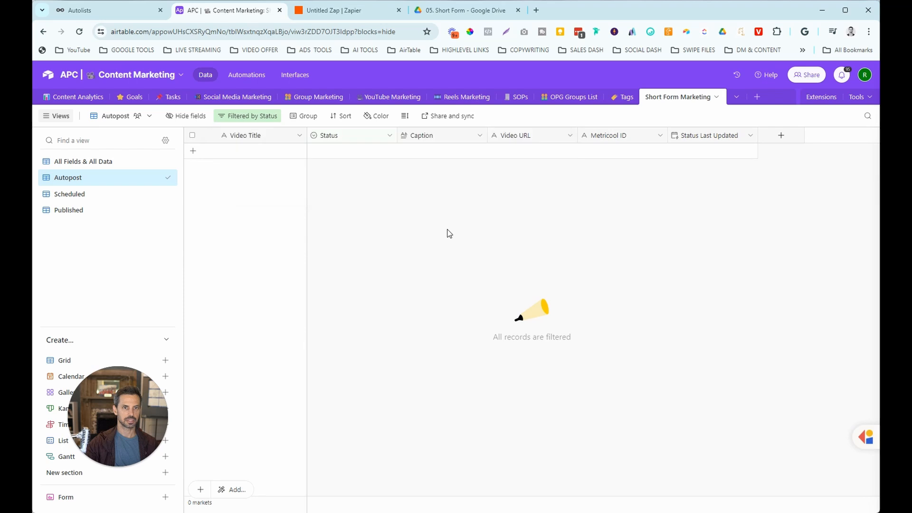
pyautogui.click(360, 11)
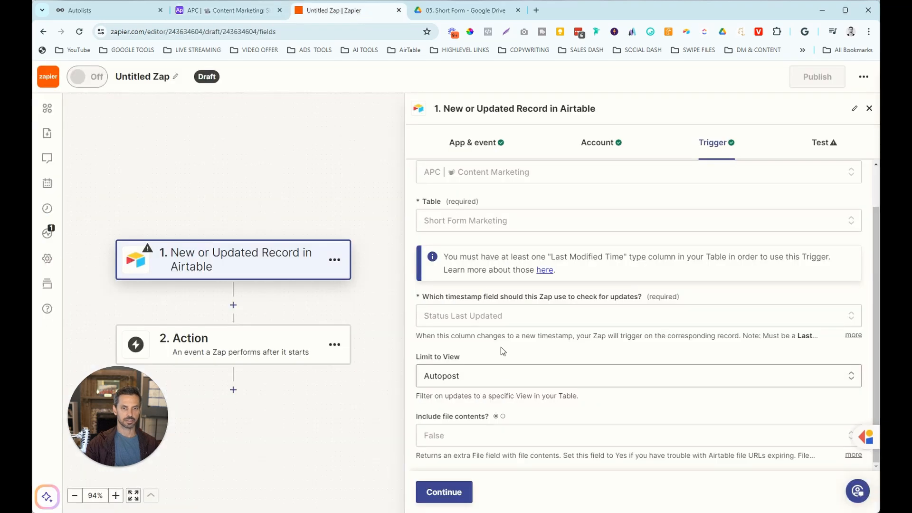
pyautogui.click(442, 493)
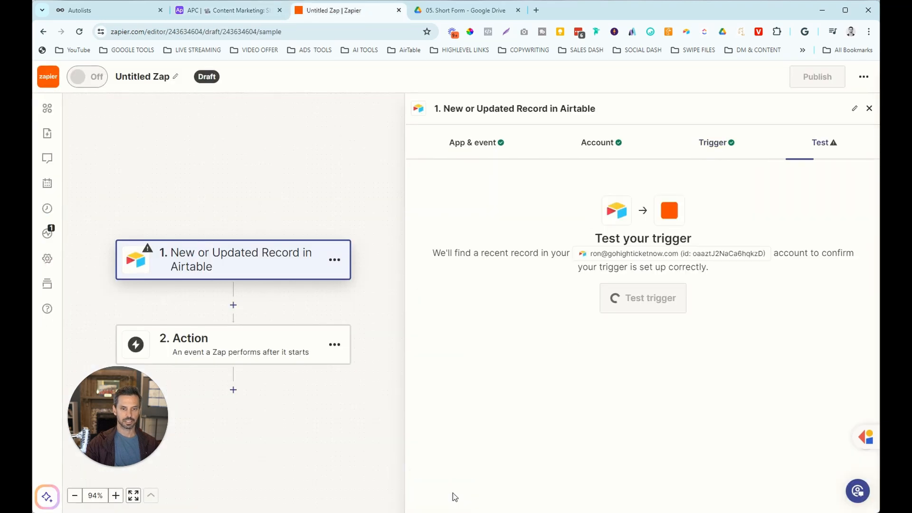
# Set the Airtable record's Status to Autopost, check it in the Autopost view, then test Zapier's trigger.
pyautogui.click(240, 10)
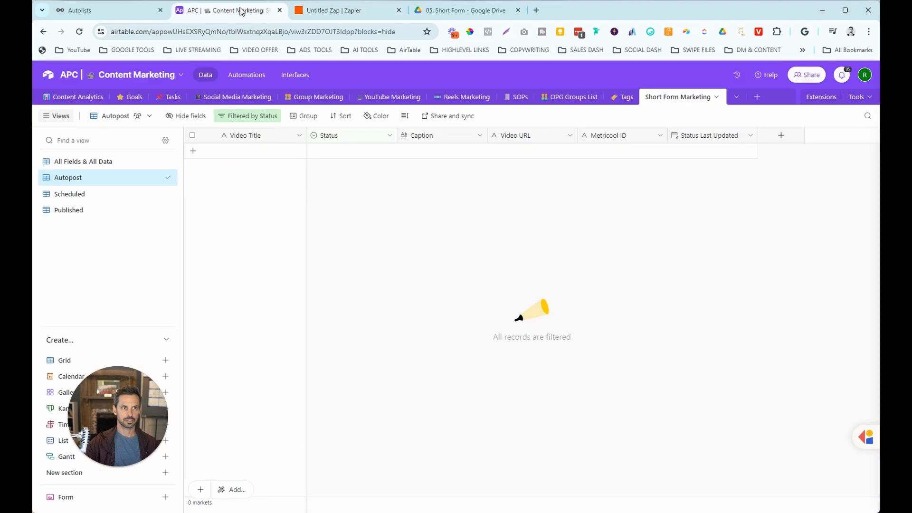
pyautogui.click(95, 161)
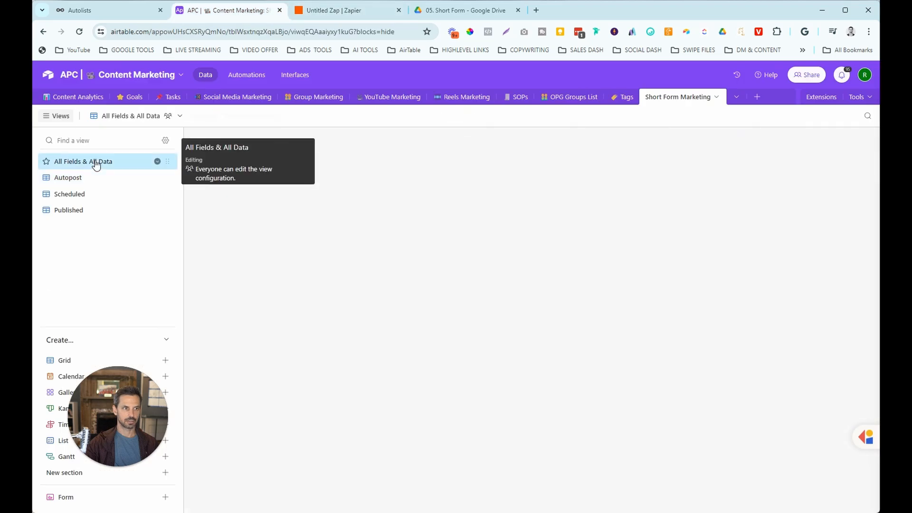
pyautogui.click(373, 153)
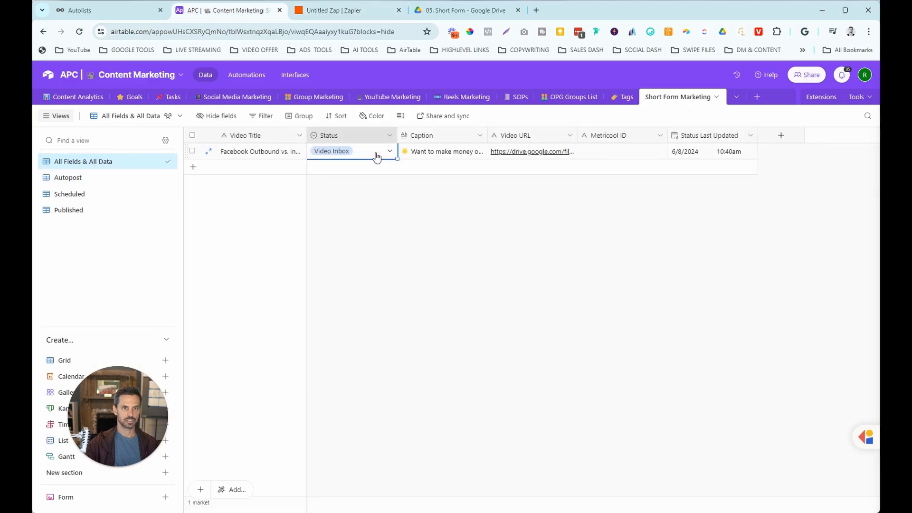
pyautogui.click(376, 153)
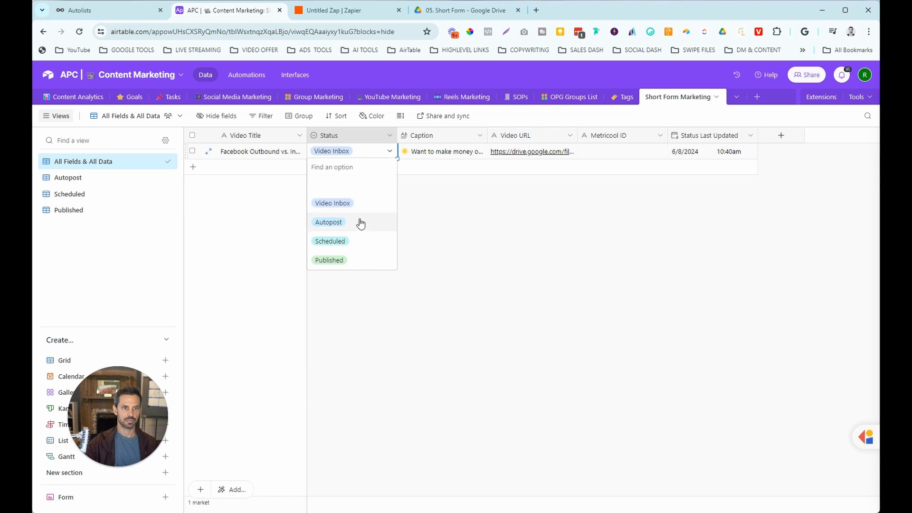
pyautogui.click(346, 222)
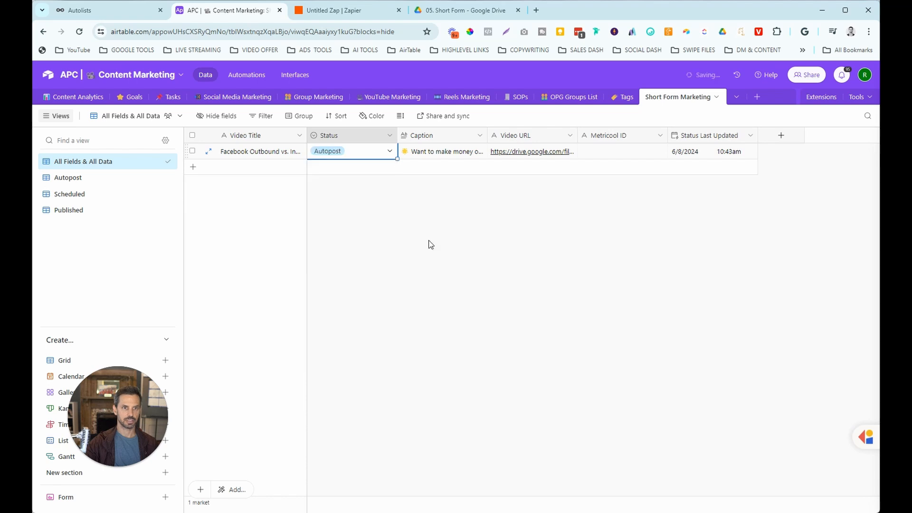
pyautogui.click(104, 179)
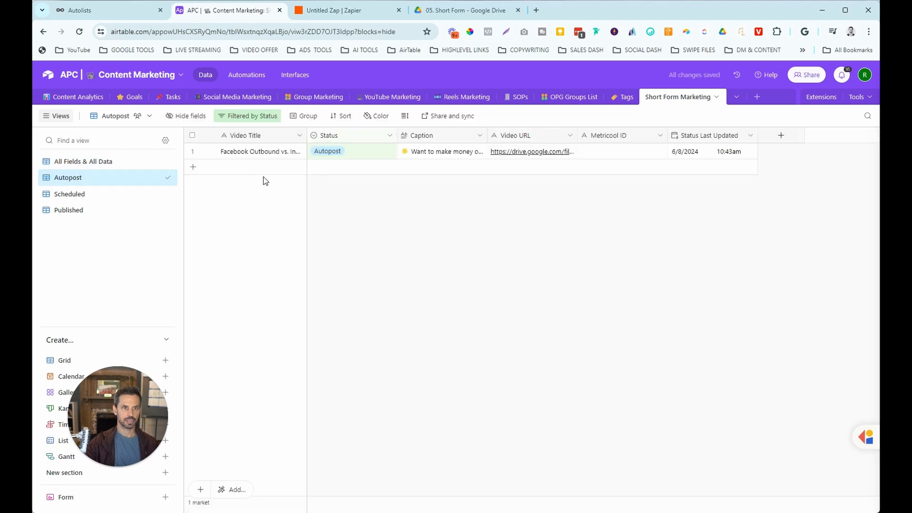
pyautogui.click(345, 12)
pyautogui.click(634, 299)
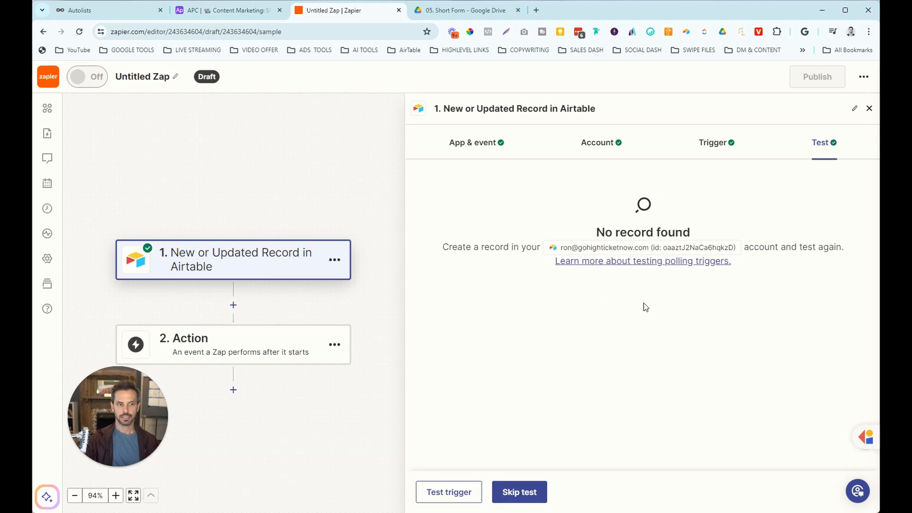
# Retest the trigger, continue with Record A, and add a Metricool 'Add Post to Autolist' action.
pyautogui.click(449, 493)
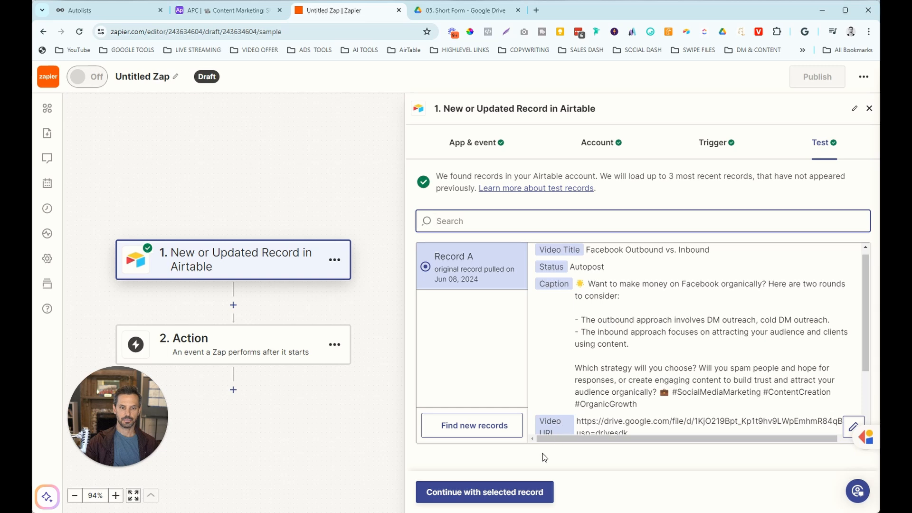
pyautogui.click(507, 492)
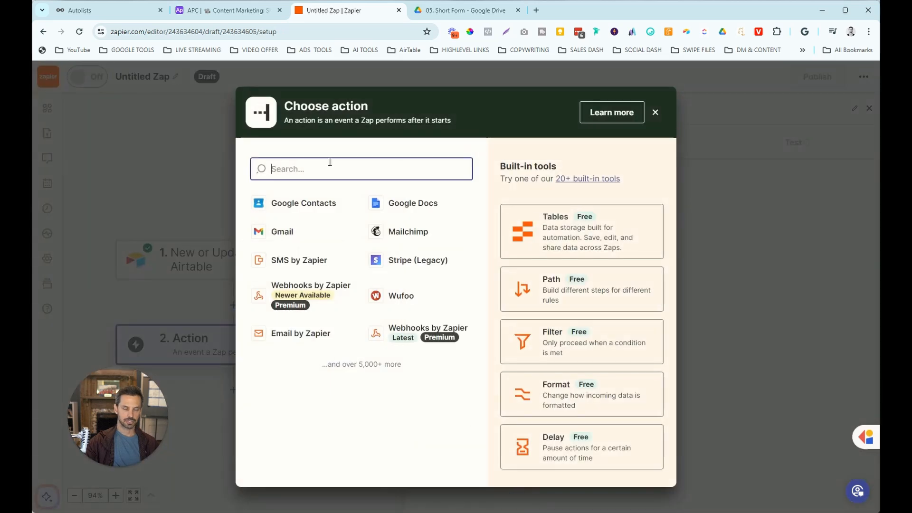
pyautogui.write('met')
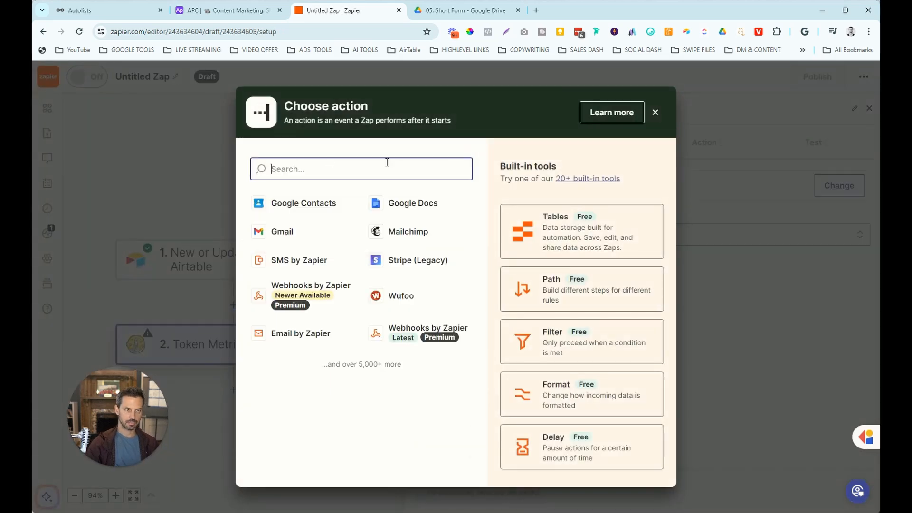
pyautogui.write('me')
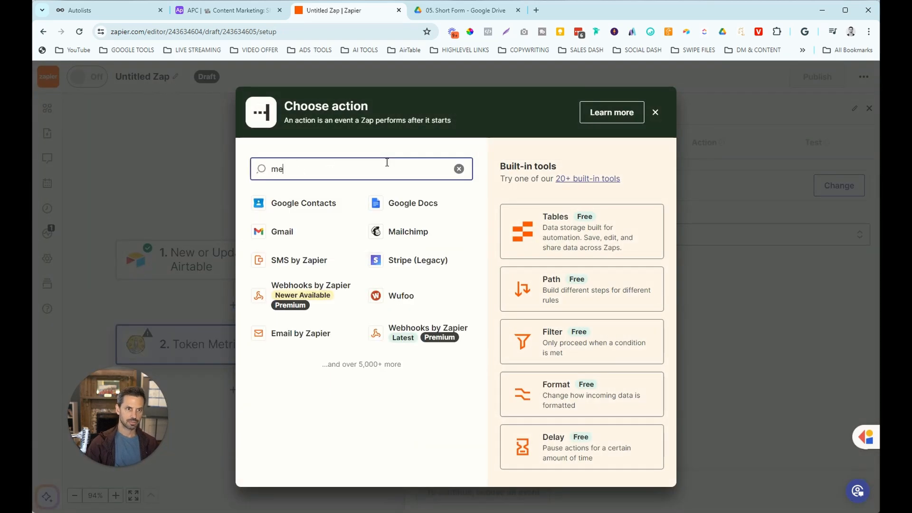
pyautogui.click(453, 234)
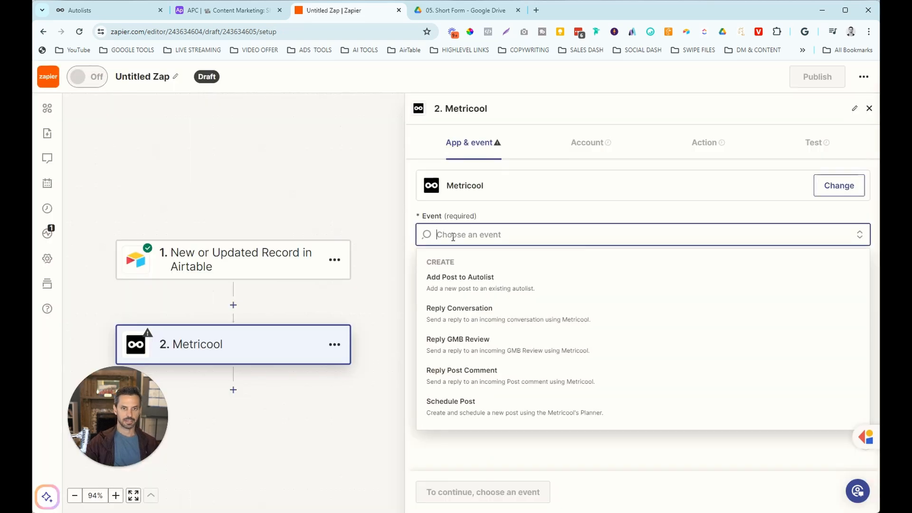
pyautogui.click(483, 284)
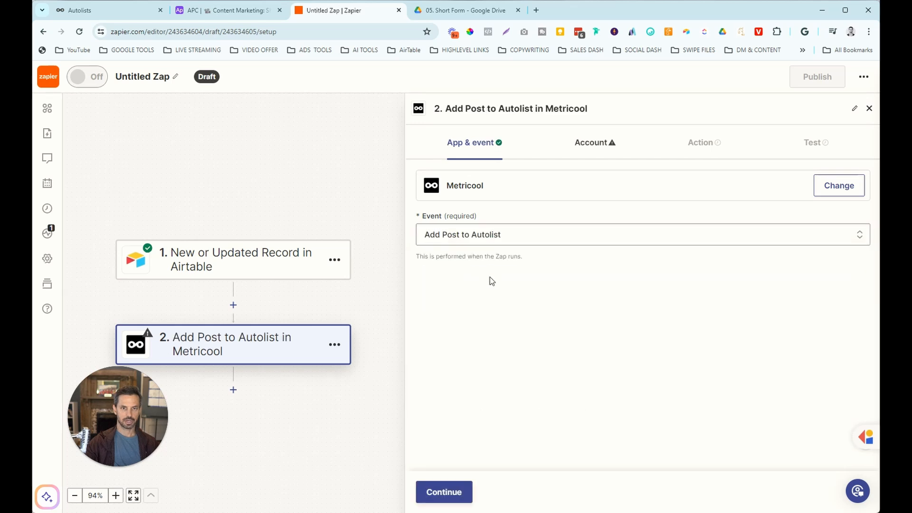
# Connect the Metricool account and pick brand High Ticket With HighLevel and autolist Short Form Scheduling.
pyautogui.click(459, 491)
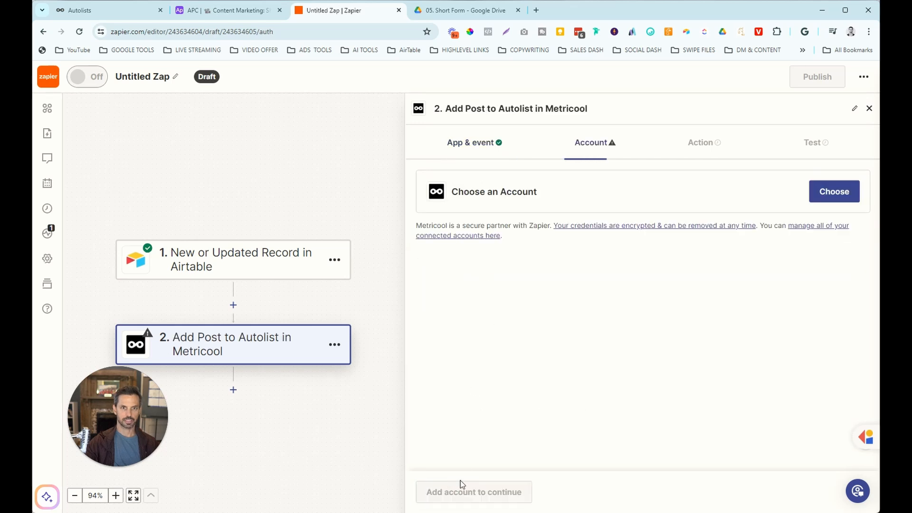
pyautogui.click(454, 290)
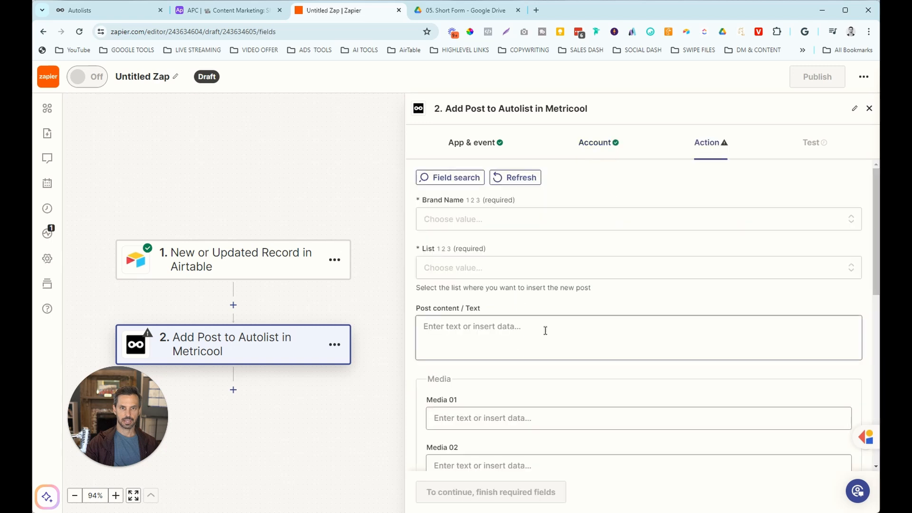
pyautogui.click(464, 228)
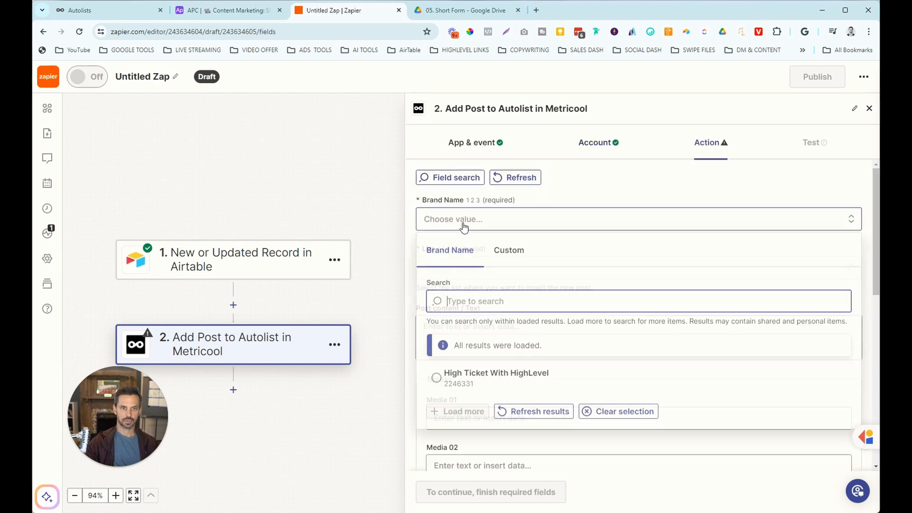
pyautogui.click(470, 372)
pyautogui.click(464, 267)
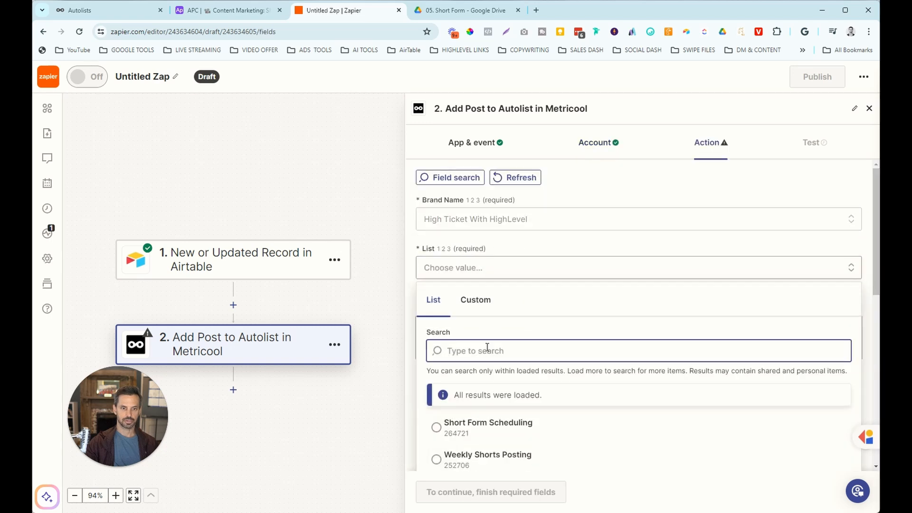
pyautogui.click(444, 389)
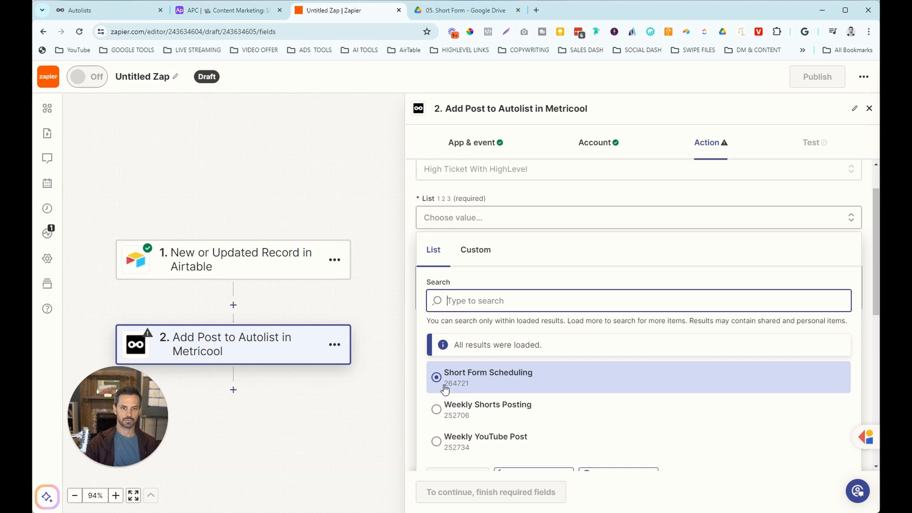
pyautogui.scroll(-1, 494, 357)
# Fill the post content with the Airtable Video Title, then the Caption on a new line.
pyautogui.click(447, 223)
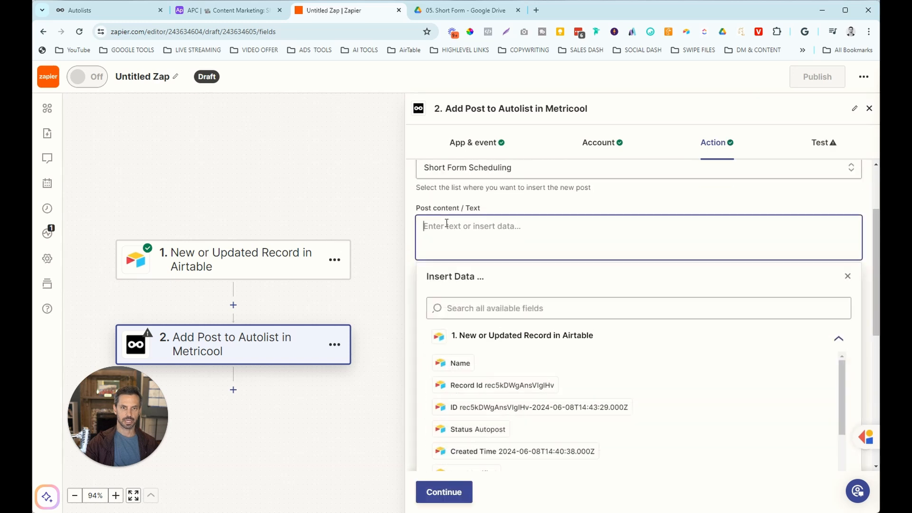
pyautogui.scroll(-5, 611, 353)
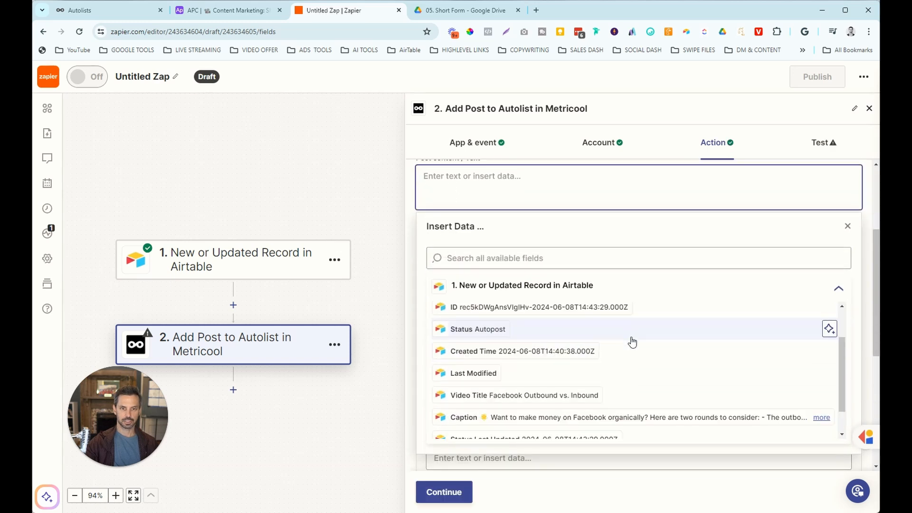
pyautogui.click(579, 360)
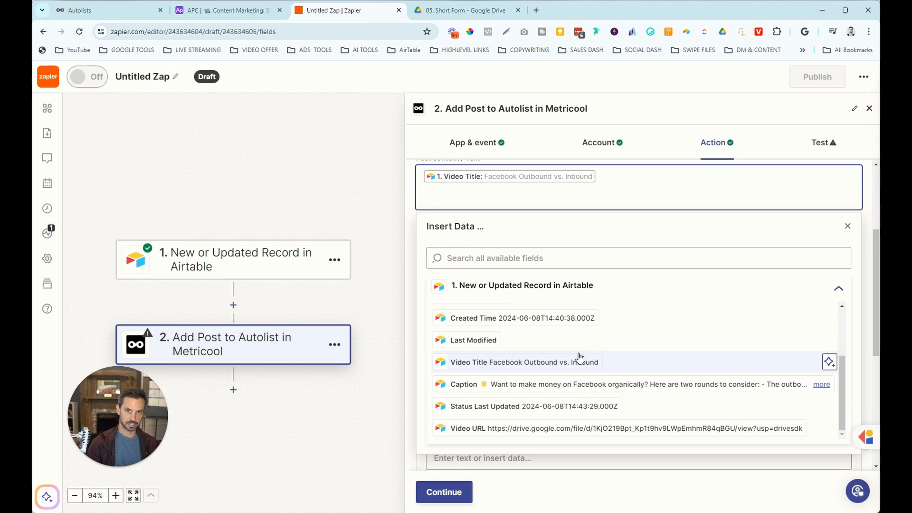
pyautogui.press('Return')
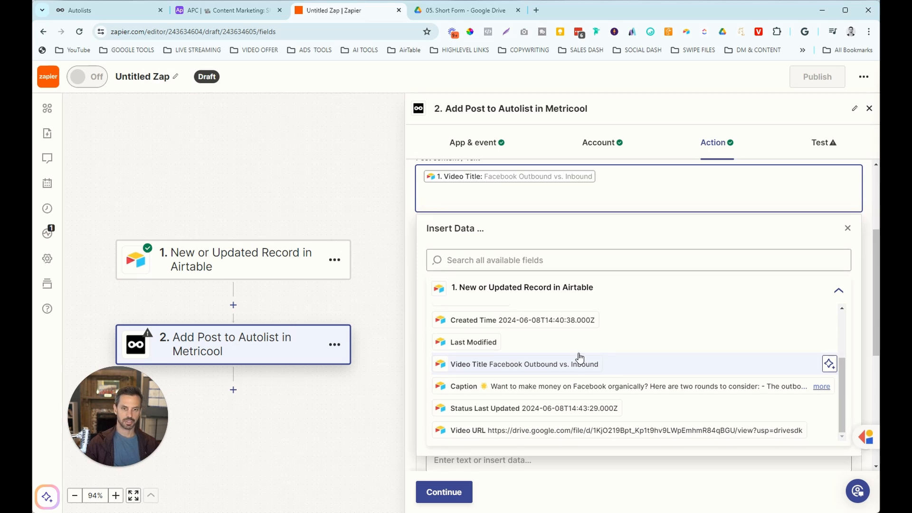
pyautogui.click(577, 389)
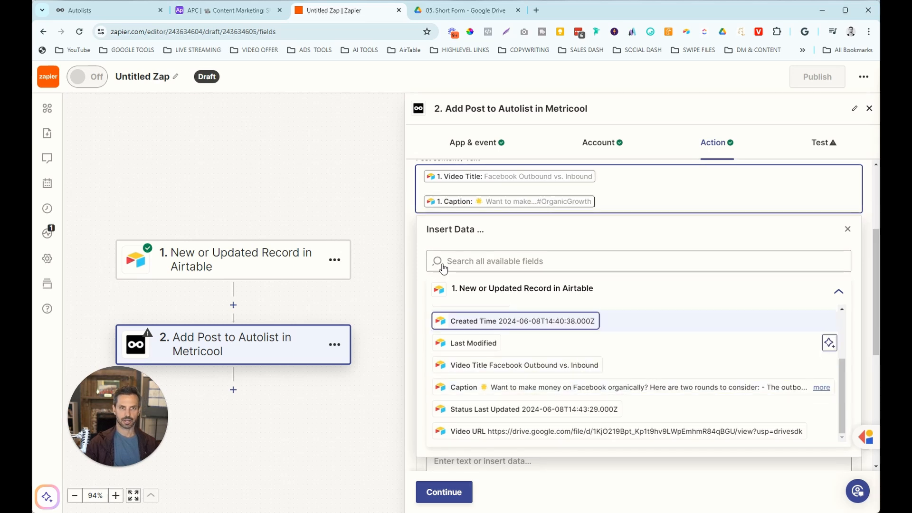
pyautogui.click(412, 207)
pyautogui.scroll(1, 456, 209)
pyautogui.scroll(-1, 472, 227)
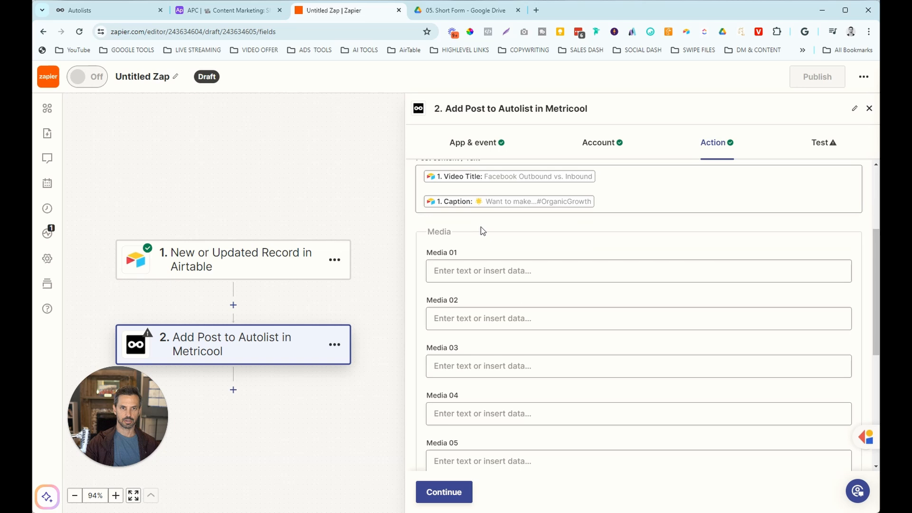
# Map the Airtable Video URL into Media 01 and continue to the step test.
pyautogui.click(494, 272)
pyautogui.scroll(-4, 603, 350)
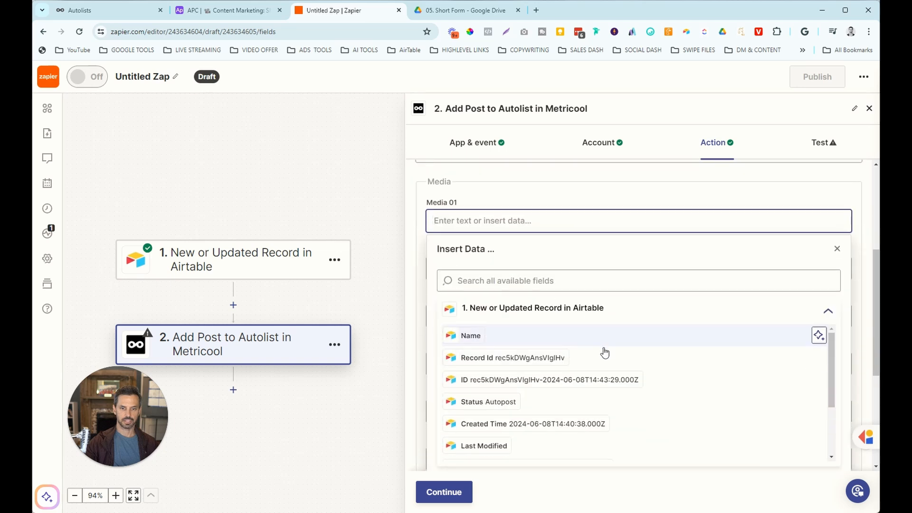
pyautogui.scroll(-1, 612, 372)
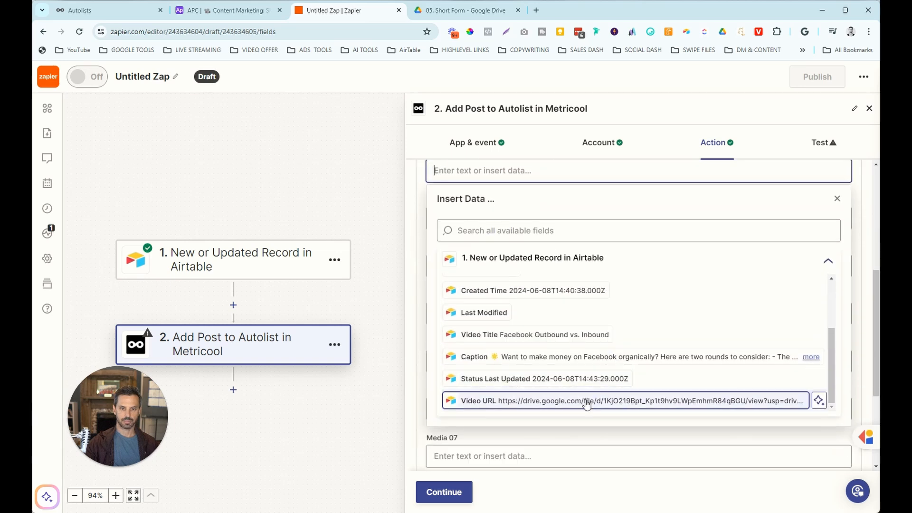
pyautogui.click(524, 401)
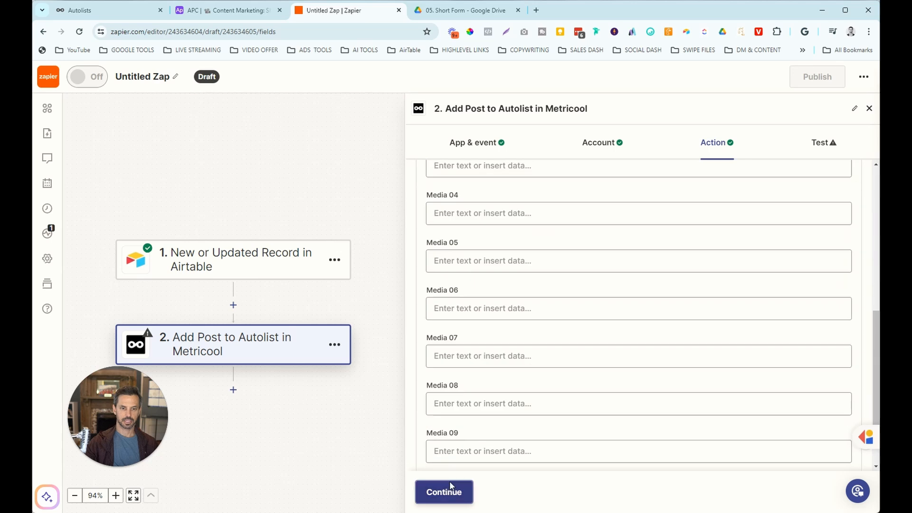
pyautogui.click(447, 489)
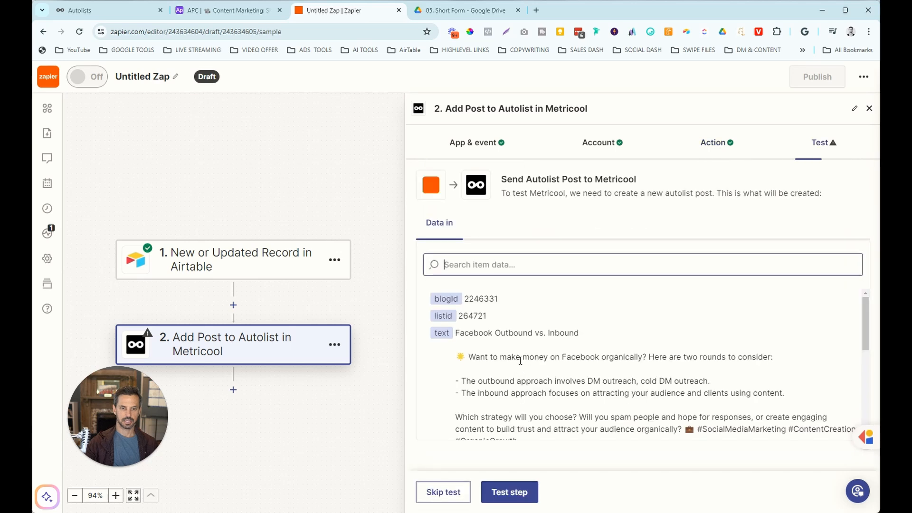
# Send a test autolist post to Metricool from the Zapier step.
pyautogui.click(503, 495)
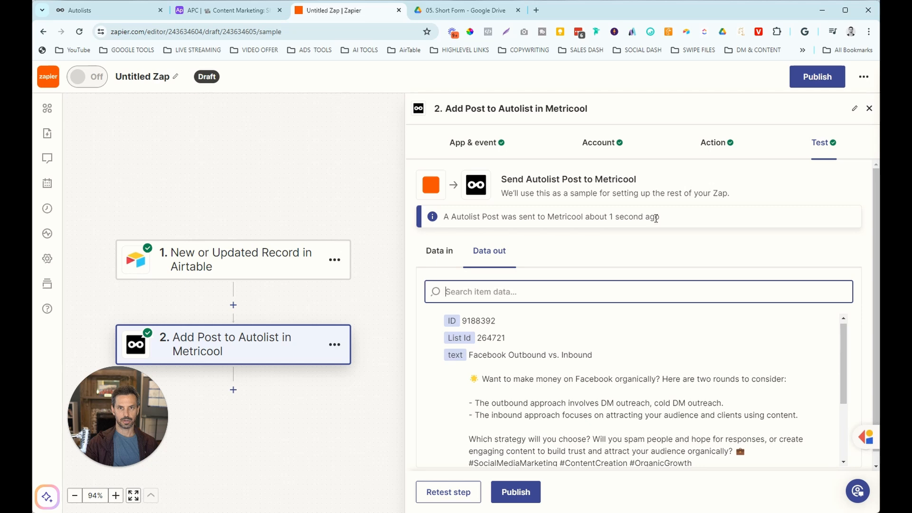
# Open Metricool's Short Form Scheduling autolist and view the new post's Instagram video-width error.
pyautogui.click(119, 12)
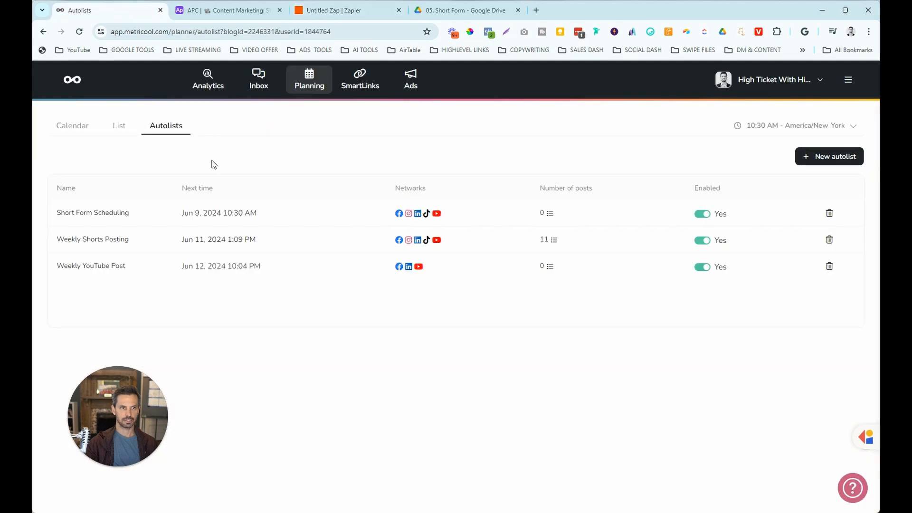
pyautogui.click(106, 214)
pyautogui.scroll(-5, 472, 260)
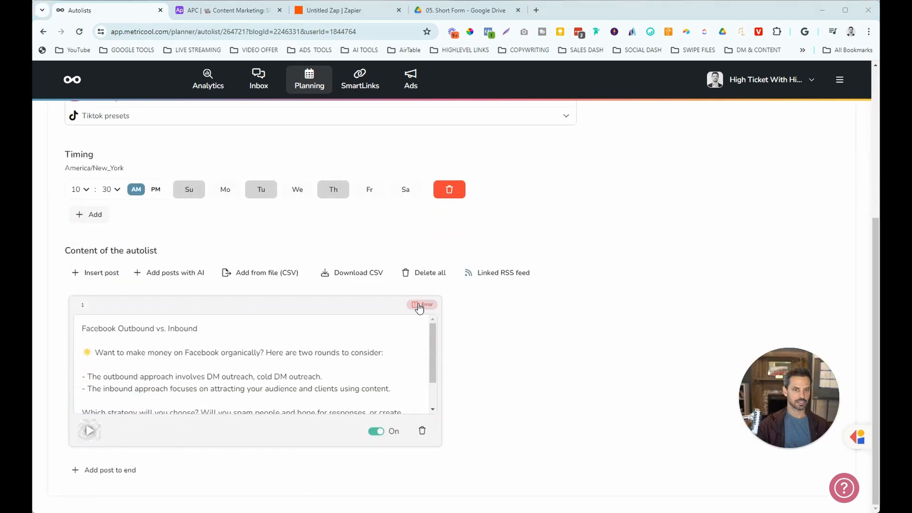
pyautogui.click(420, 306)
pyautogui.scroll(-1, 314, 387)
pyautogui.scroll(-3, 536, 375)
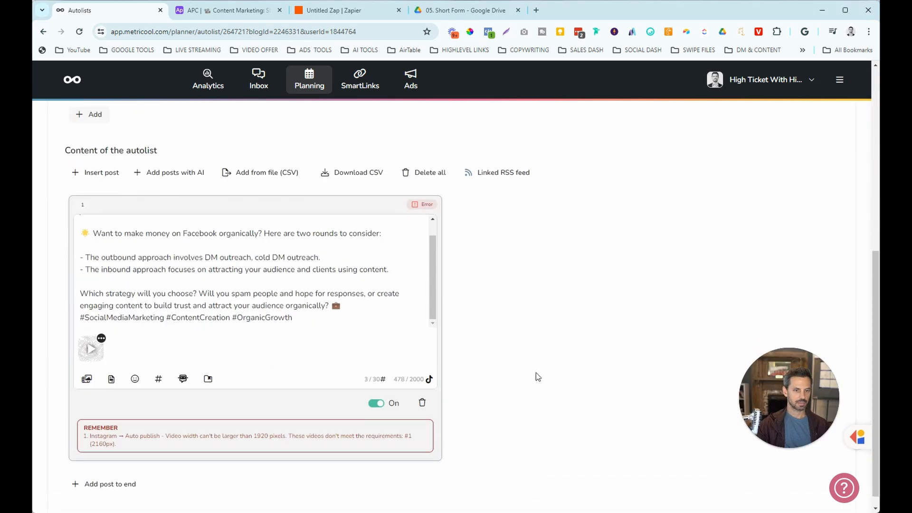
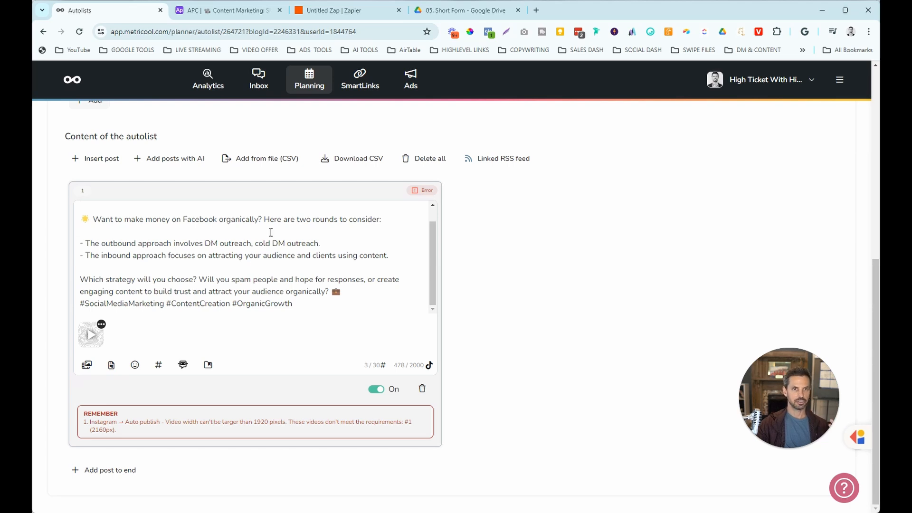
# Return to the draft Zap in Zapier to see the Metricool step's test output.
pyautogui.click(332, 17)
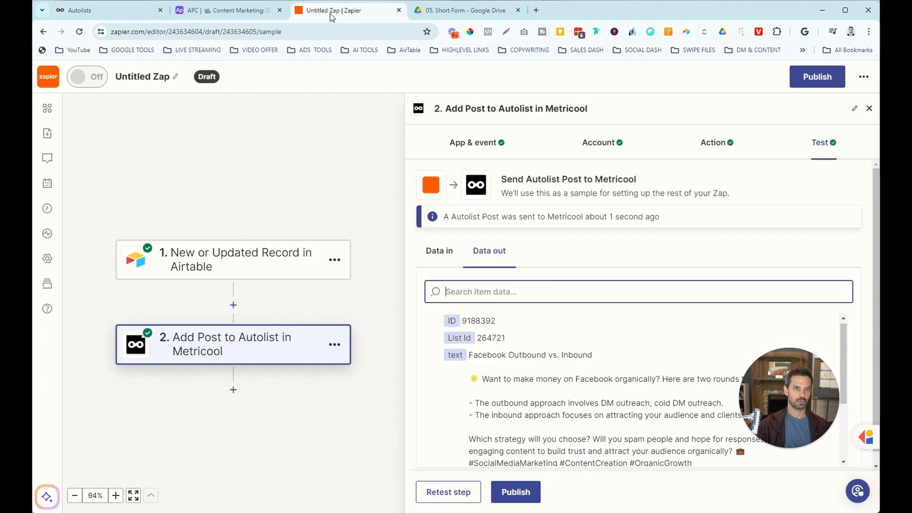
# Add a third step: Airtable's Create or Update Record action.
pyautogui.click(234, 391)
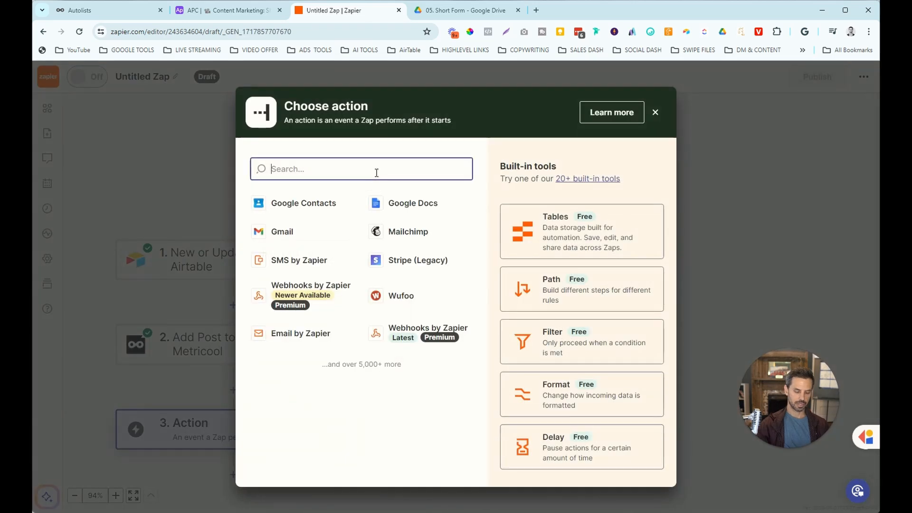
pyautogui.write('aid')
pyautogui.press('BackSpace')
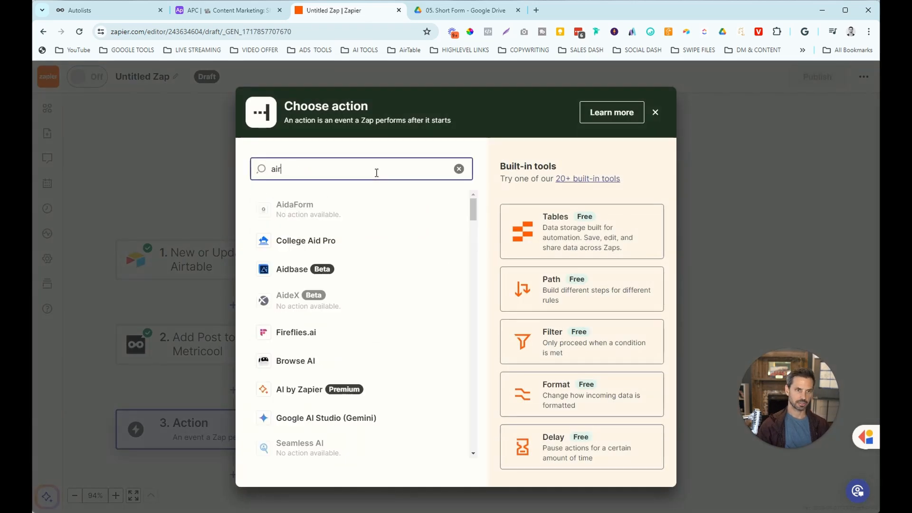
pyautogui.write('r')
pyautogui.click(317, 210)
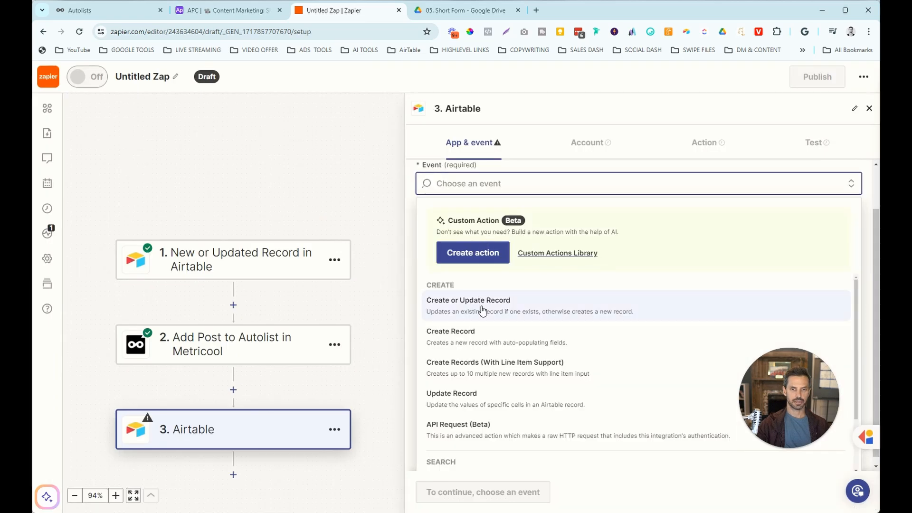
pyautogui.click(483, 311)
pyautogui.click(451, 494)
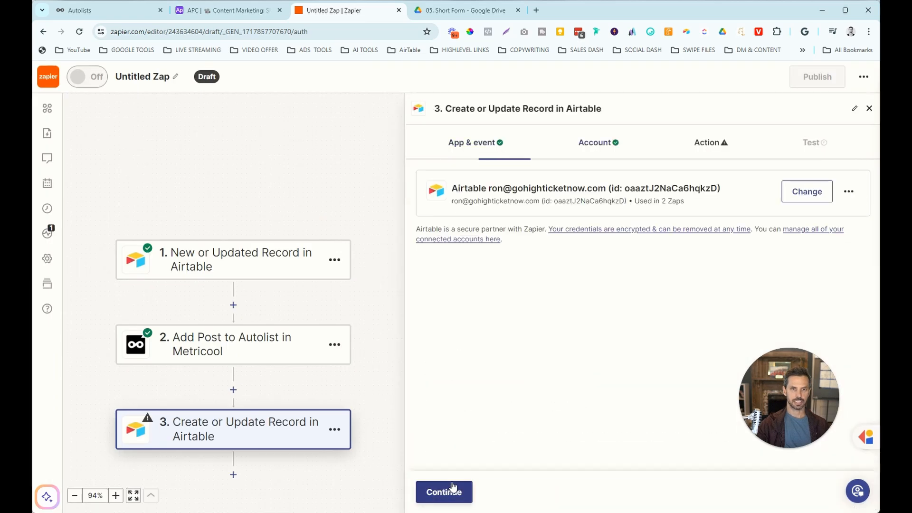
pyautogui.click(454, 492)
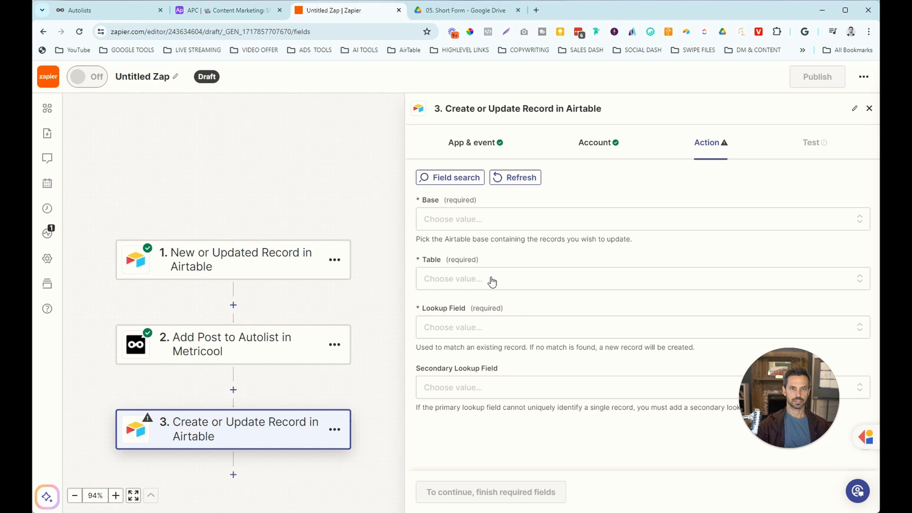
# Target the APC | Content Marketing base and its Short Form Marketing table.
pyautogui.click(485, 223)
pyautogui.click(465, 380)
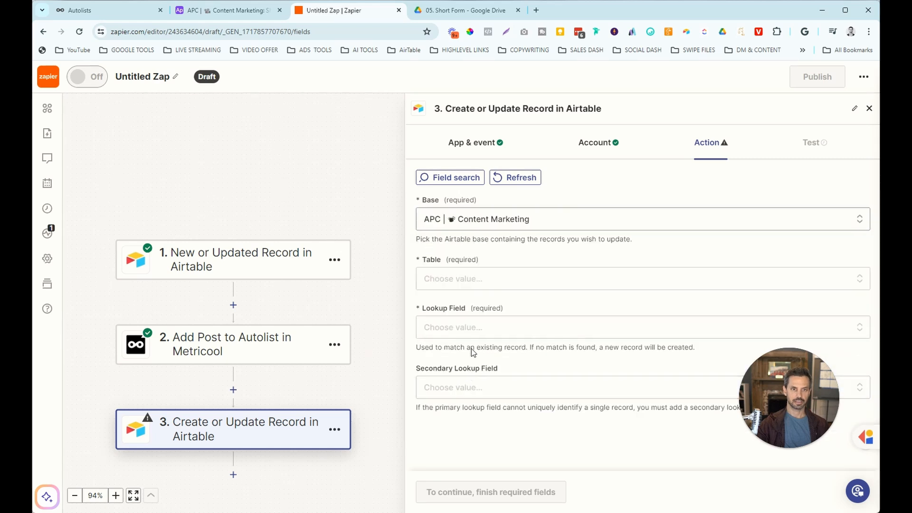
pyautogui.click(470, 285)
pyautogui.scroll(-5, 494, 404)
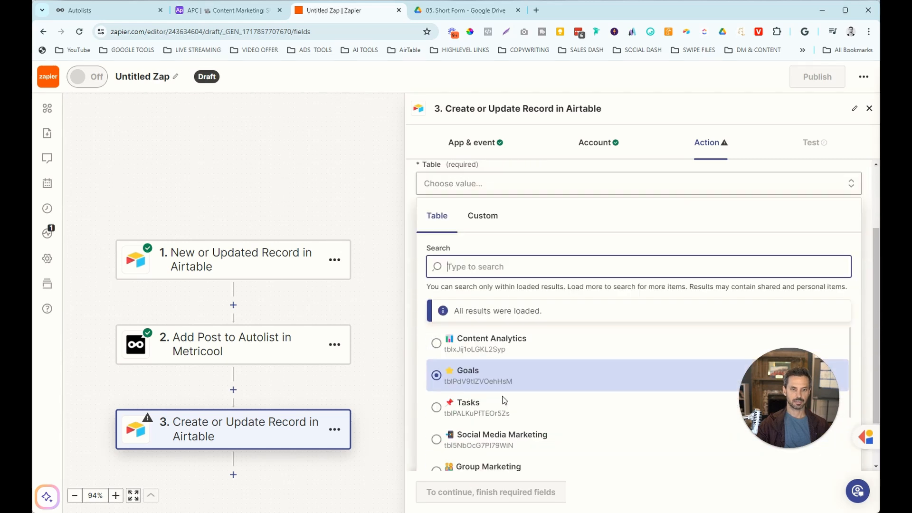
pyautogui.scroll(-2, 497, 409)
pyautogui.click(483, 423)
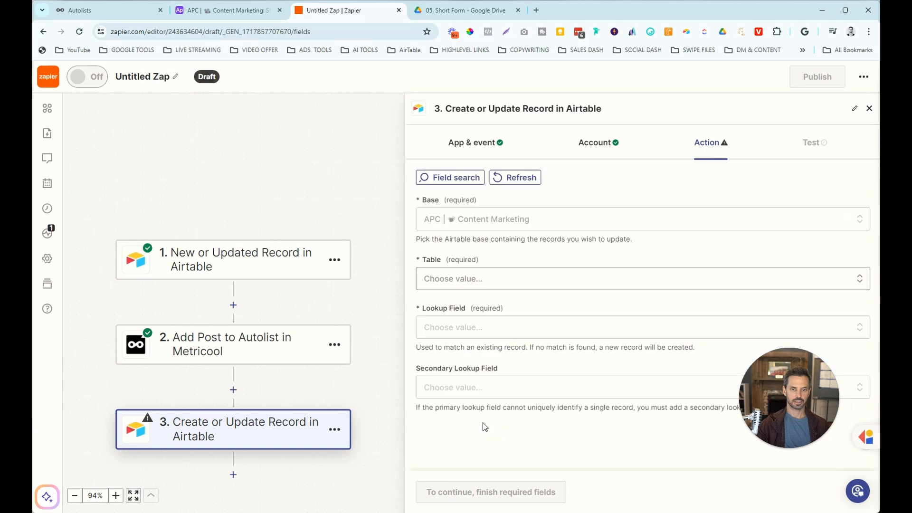
# Match records on Video Title, filled with the trigger step's Video Title.
pyautogui.click(469, 328)
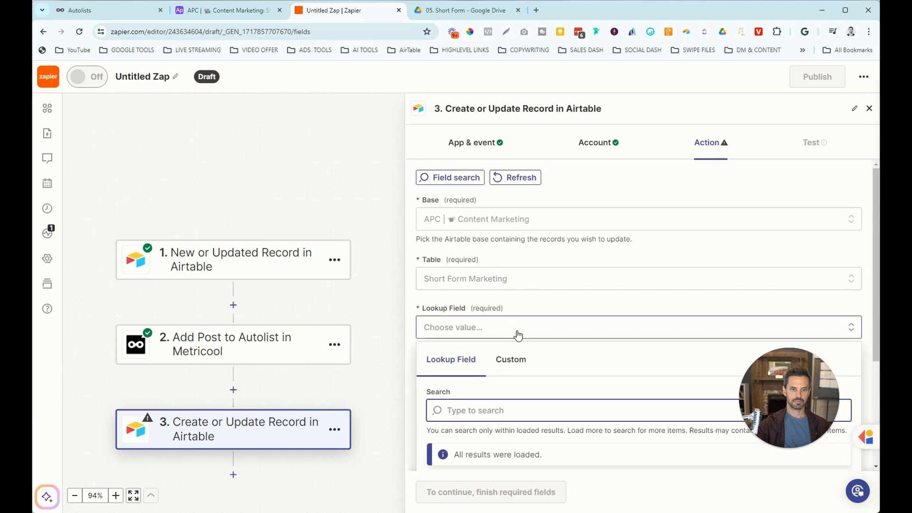
pyautogui.click(505, 342)
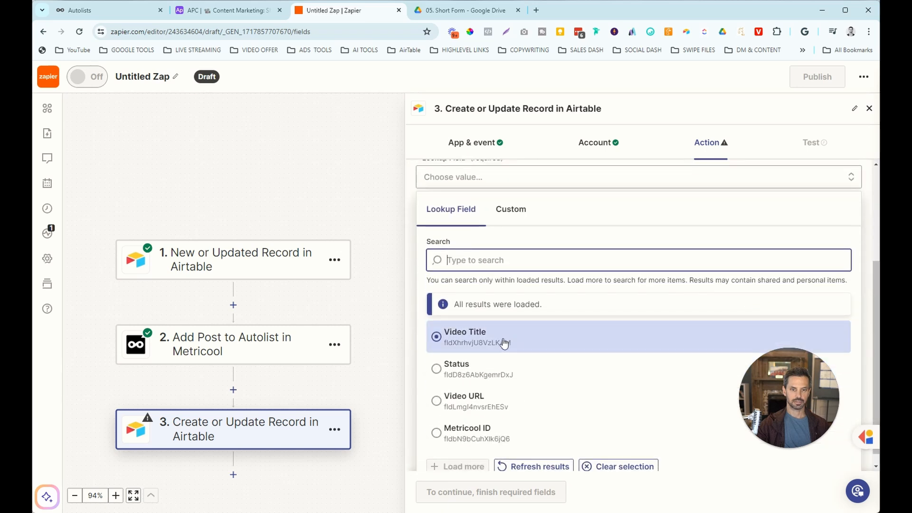
pyautogui.scroll(-5, 517, 371)
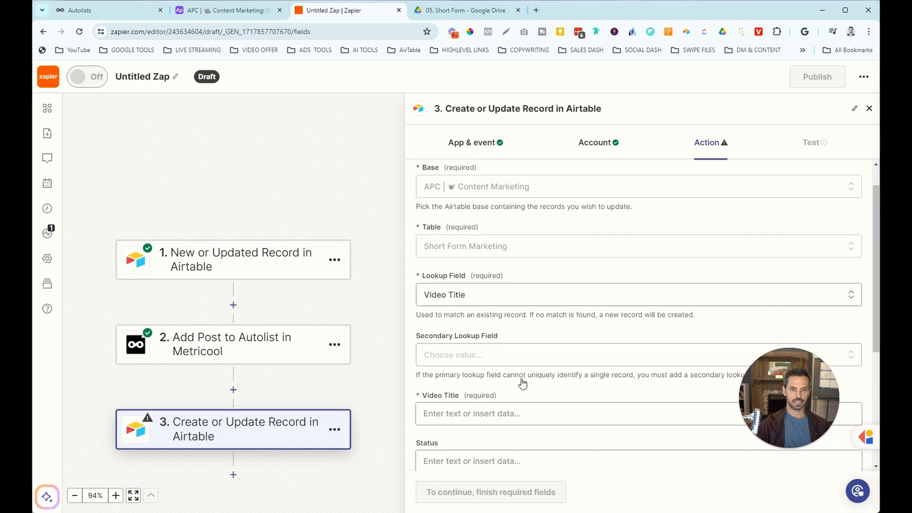
pyautogui.click(460, 214)
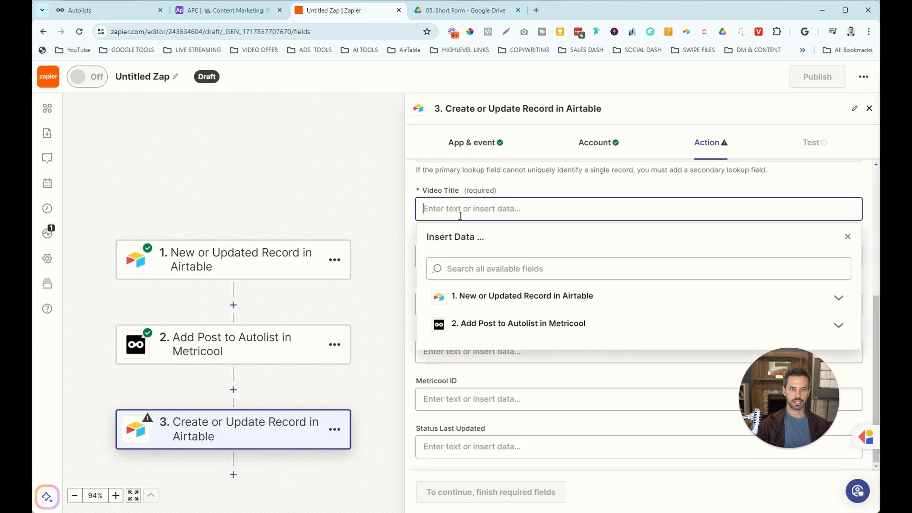
pyautogui.click(577, 300)
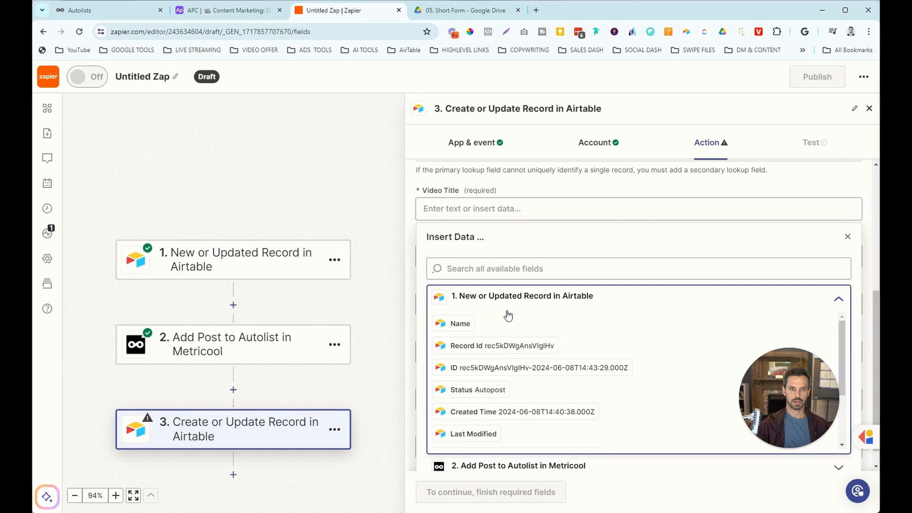
pyautogui.scroll(-3, 481, 375)
pyautogui.click(482, 375)
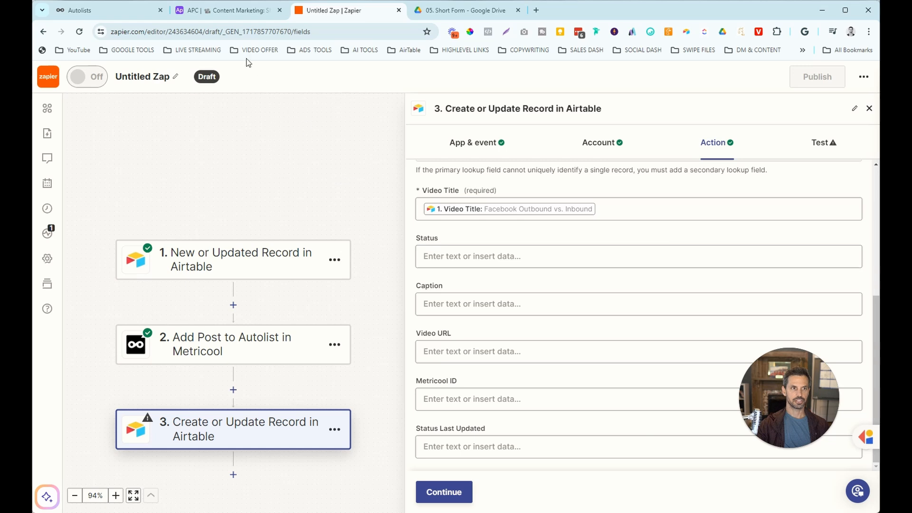
# In Airtable, review the Status field's Scheduled option, then cancel the field editor unchanged.
pyautogui.click(241, 10)
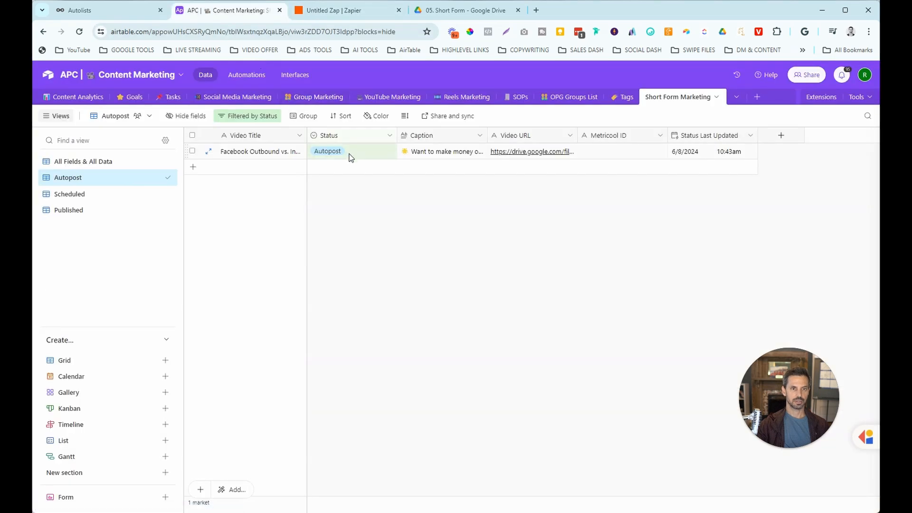
pyautogui.click(389, 136)
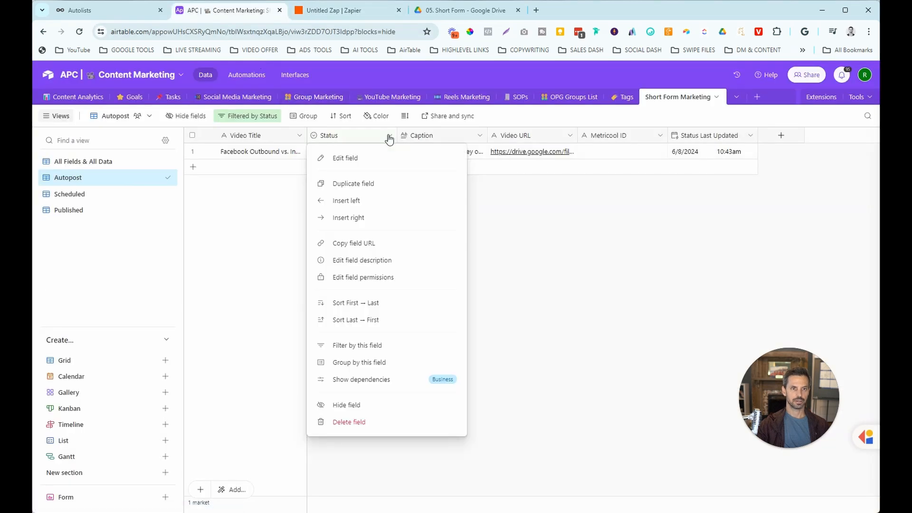
pyautogui.click(357, 159)
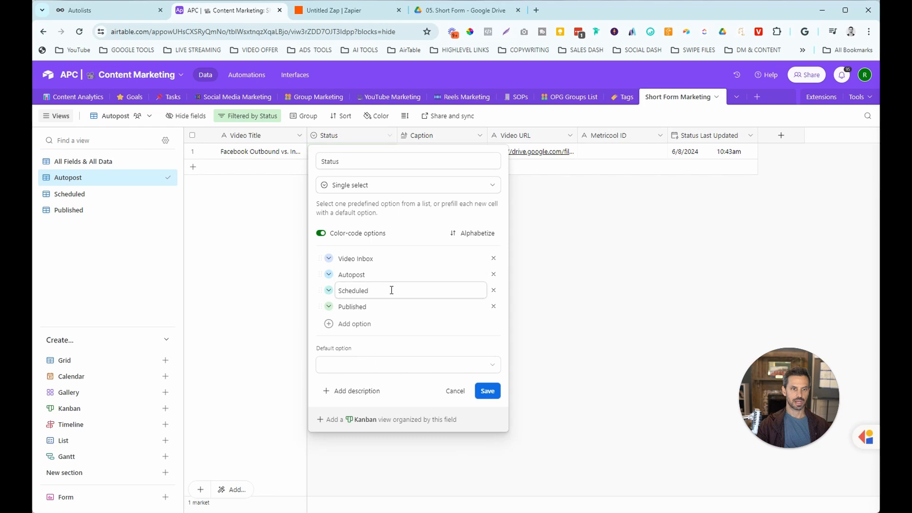
pyautogui.moveTo(391, 291); pyautogui.dragTo(335, 291)
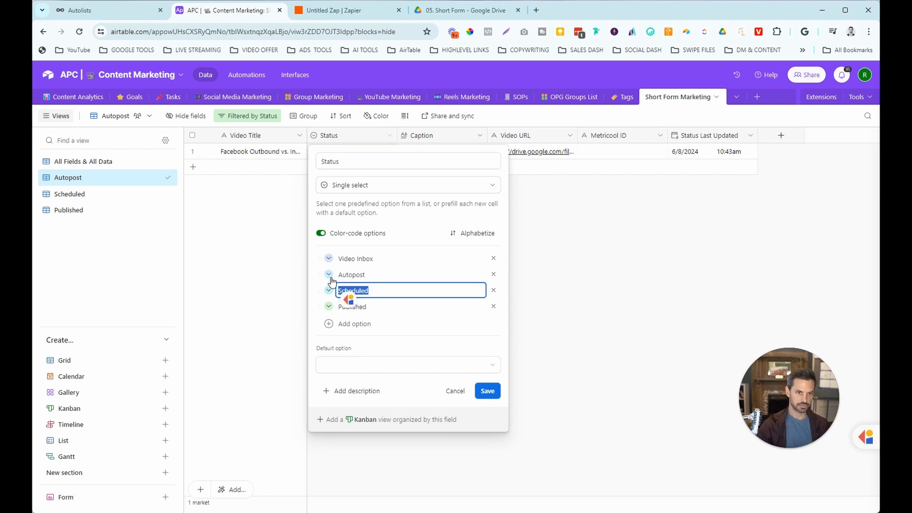
pyautogui.click(447, 390)
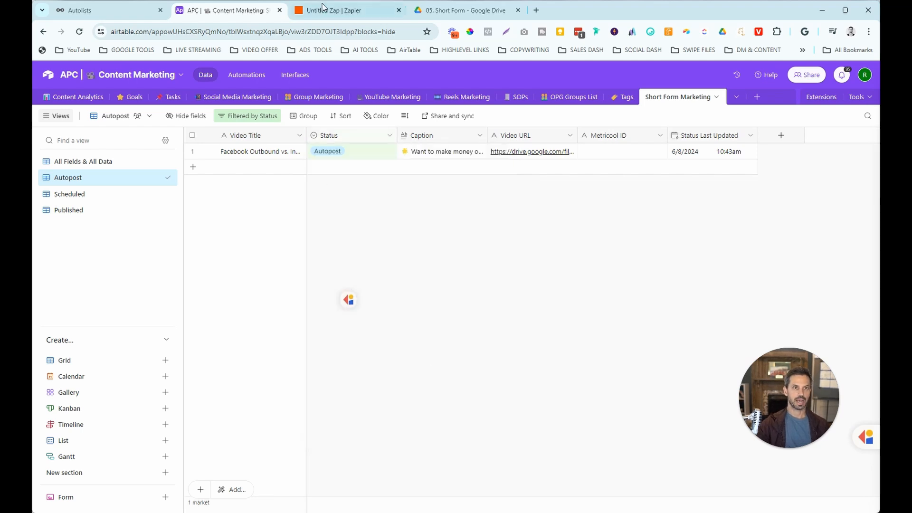
# Set the Airtable step's Status field to Scheduled.
pyautogui.click(335, 10)
pyautogui.click(509, 255)
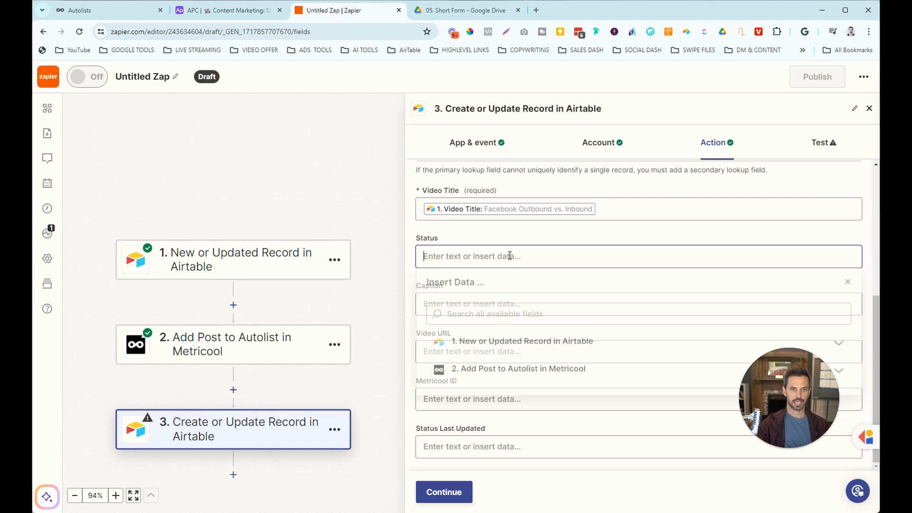
pyautogui.write('Scheduled')
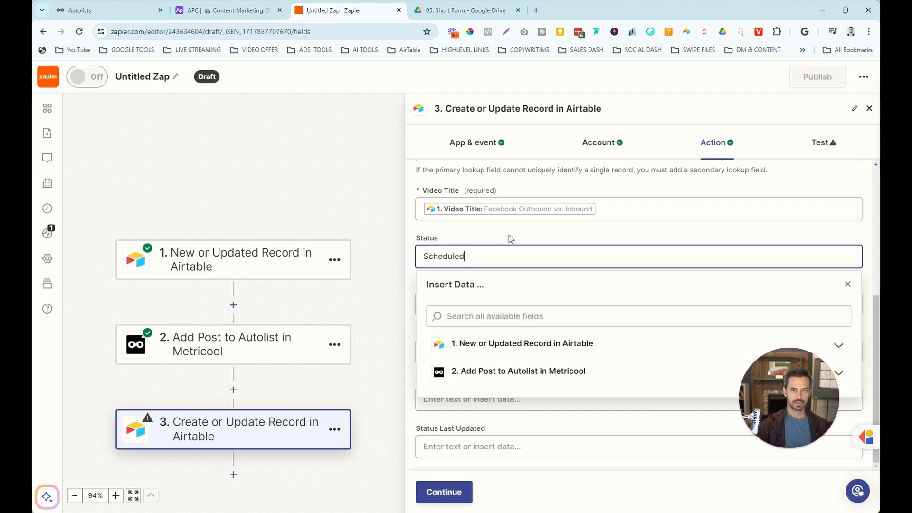
pyautogui.click(509, 234)
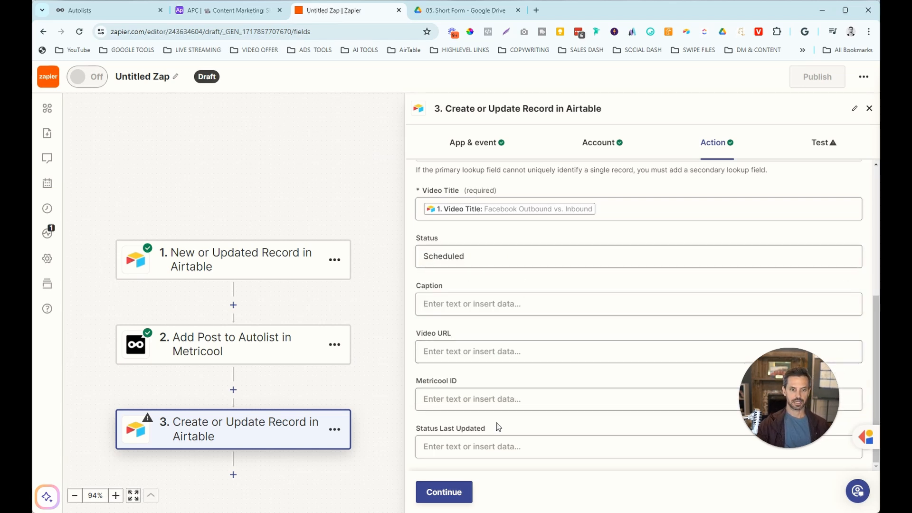
# Map Metricool ID to the Metricool step's new autolist post id.
pyautogui.click(482, 400)
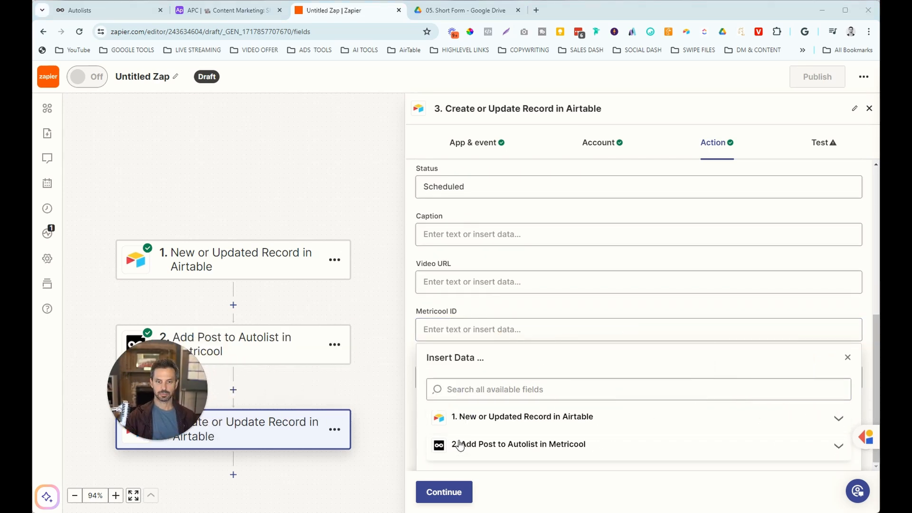
pyautogui.click(838, 449)
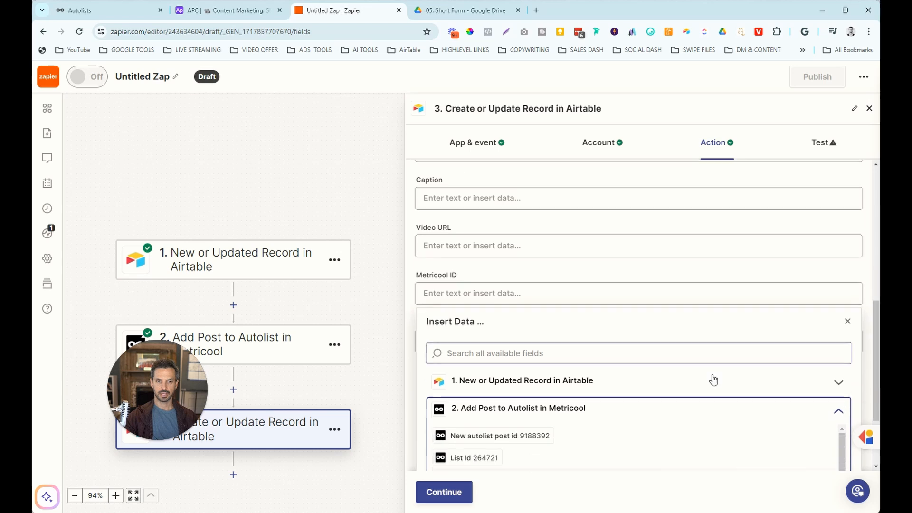
pyautogui.scroll(-1, 521, 399)
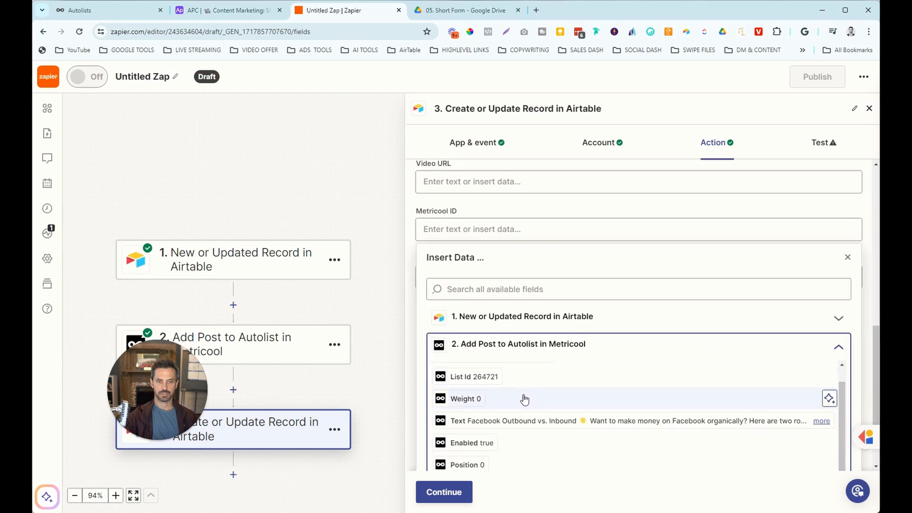
pyautogui.scroll(1, 489, 395)
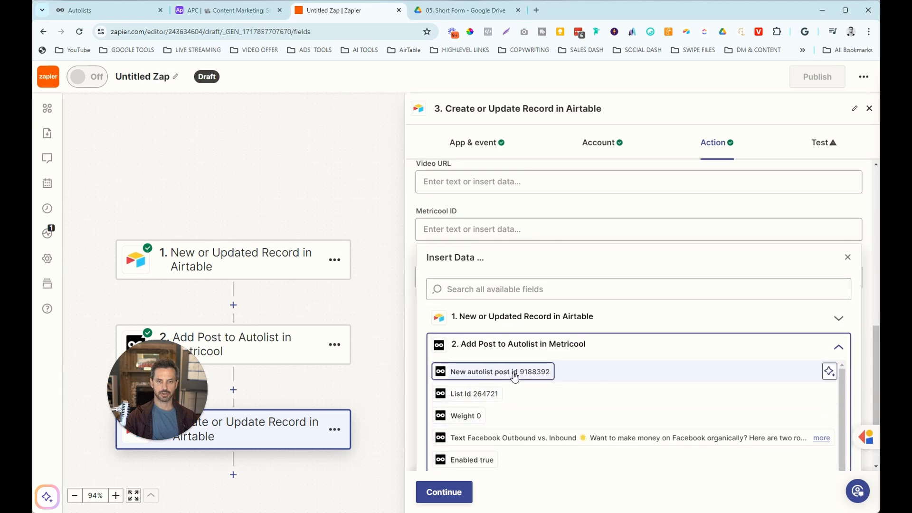
pyautogui.click(515, 377)
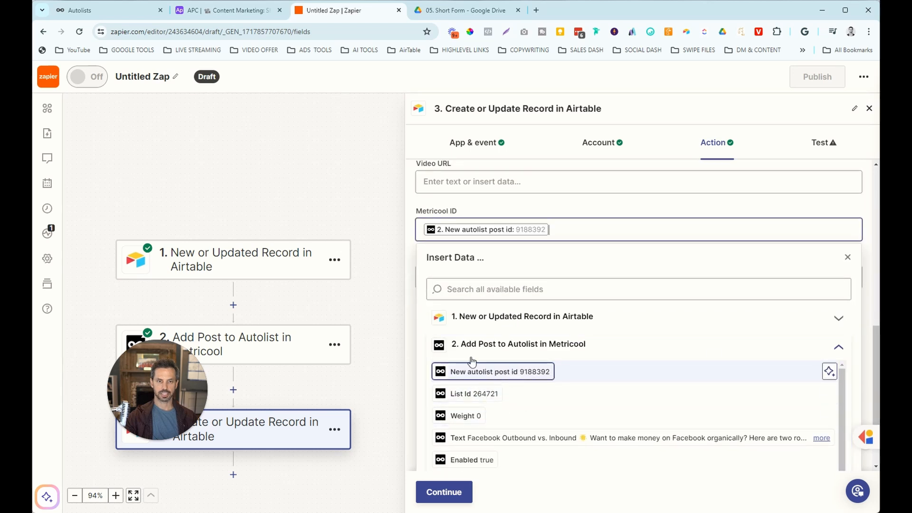
pyautogui.click(411, 281)
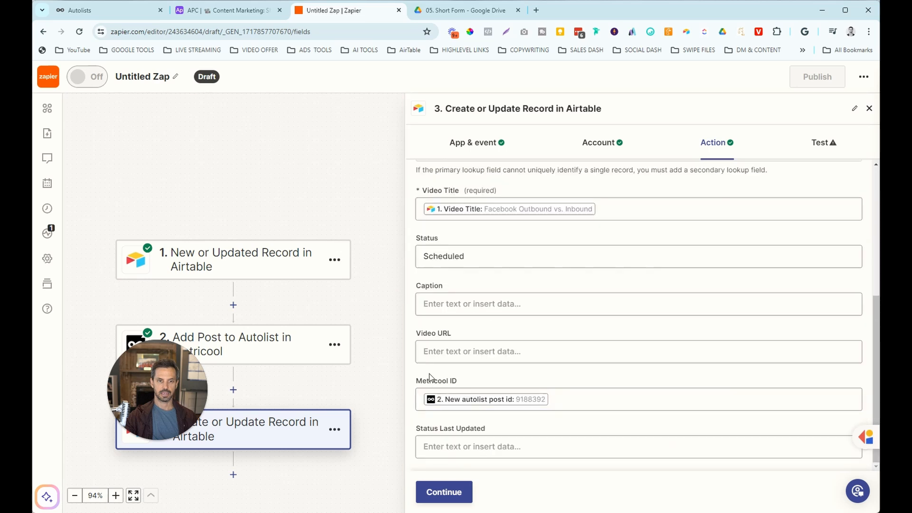
# Check the Airtable base, then test the step to update the record.
pyautogui.click(222, 8)
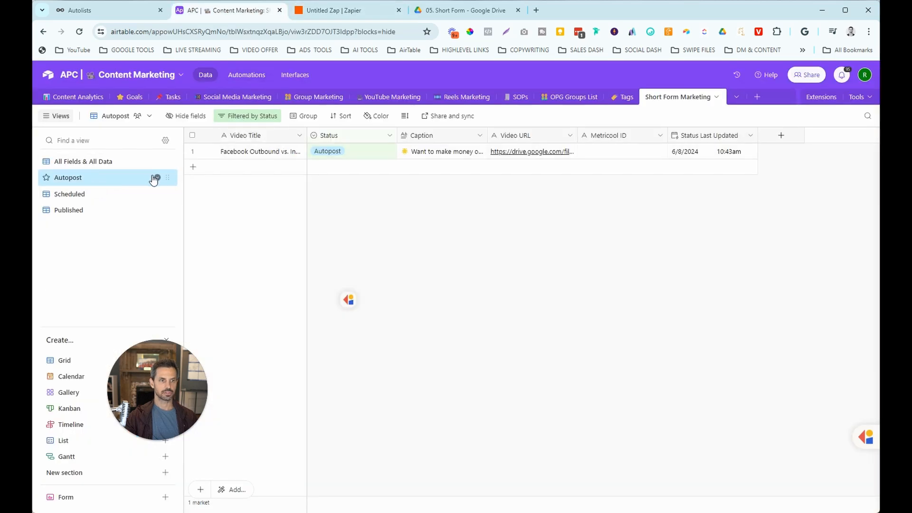
pyautogui.click(332, 11)
pyautogui.click(463, 484)
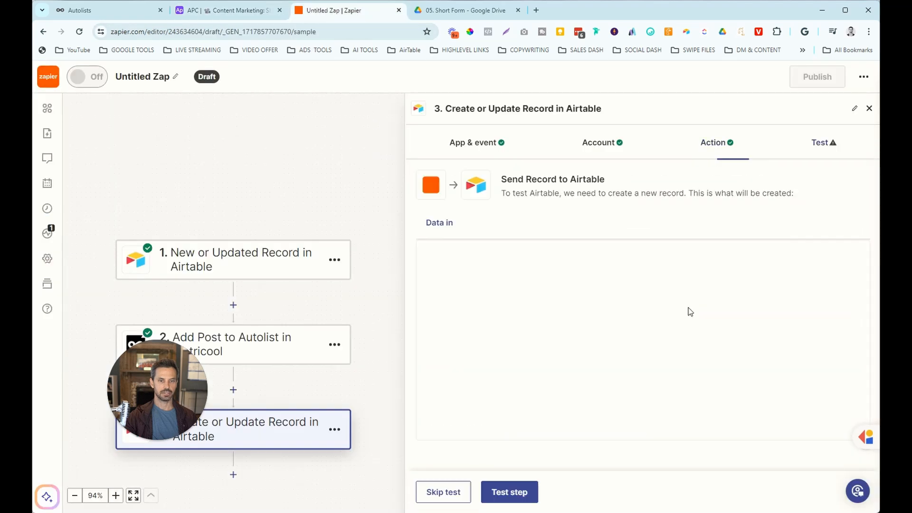
pyautogui.click(509, 491)
pyautogui.click(223, 10)
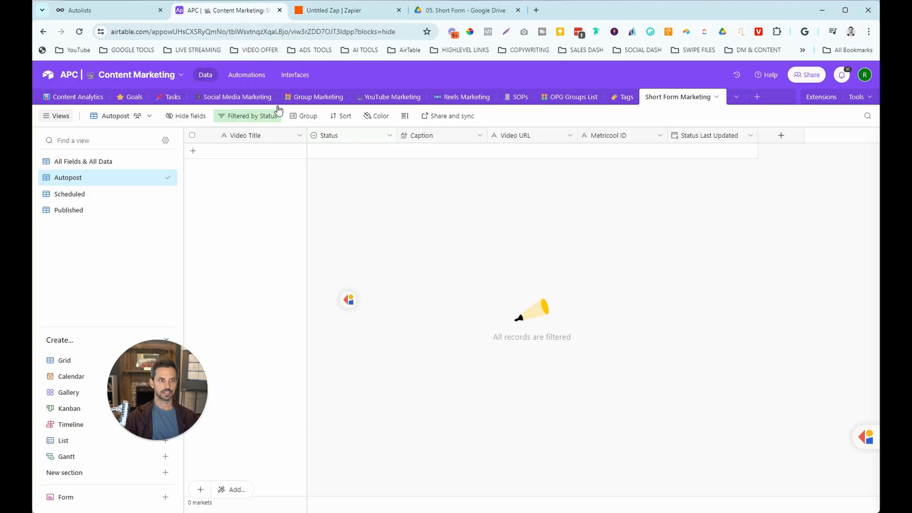
pyautogui.click(76, 195)
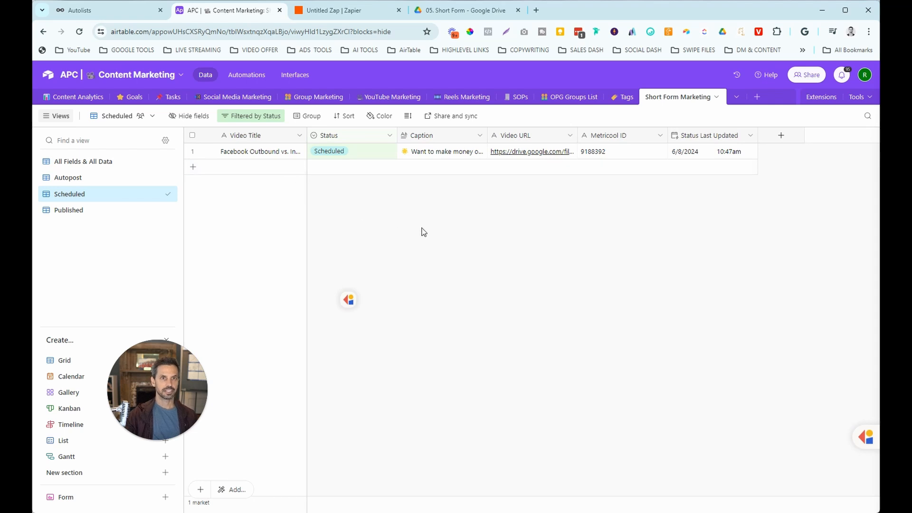
pyautogui.click(473, 17)
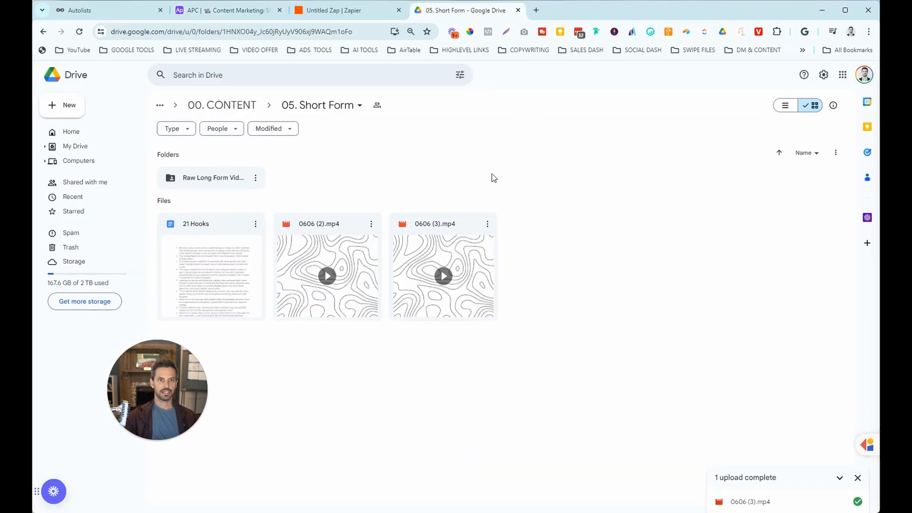
pyautogui.click(326, 12)
pyautogui.click(223, 11)
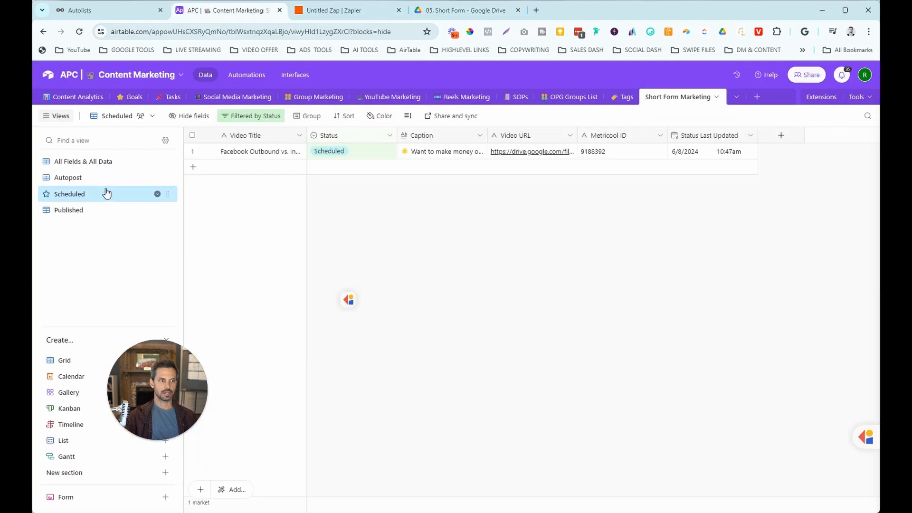
pyautogui.click(162, 178)
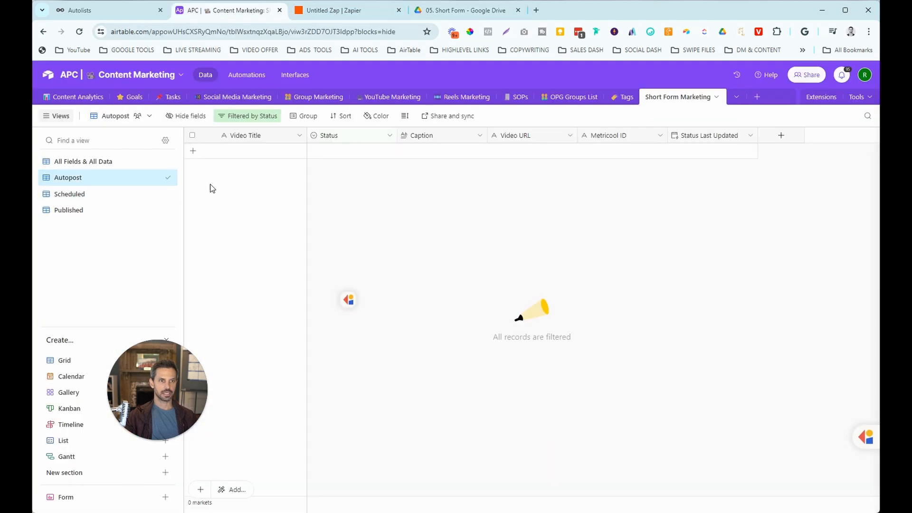